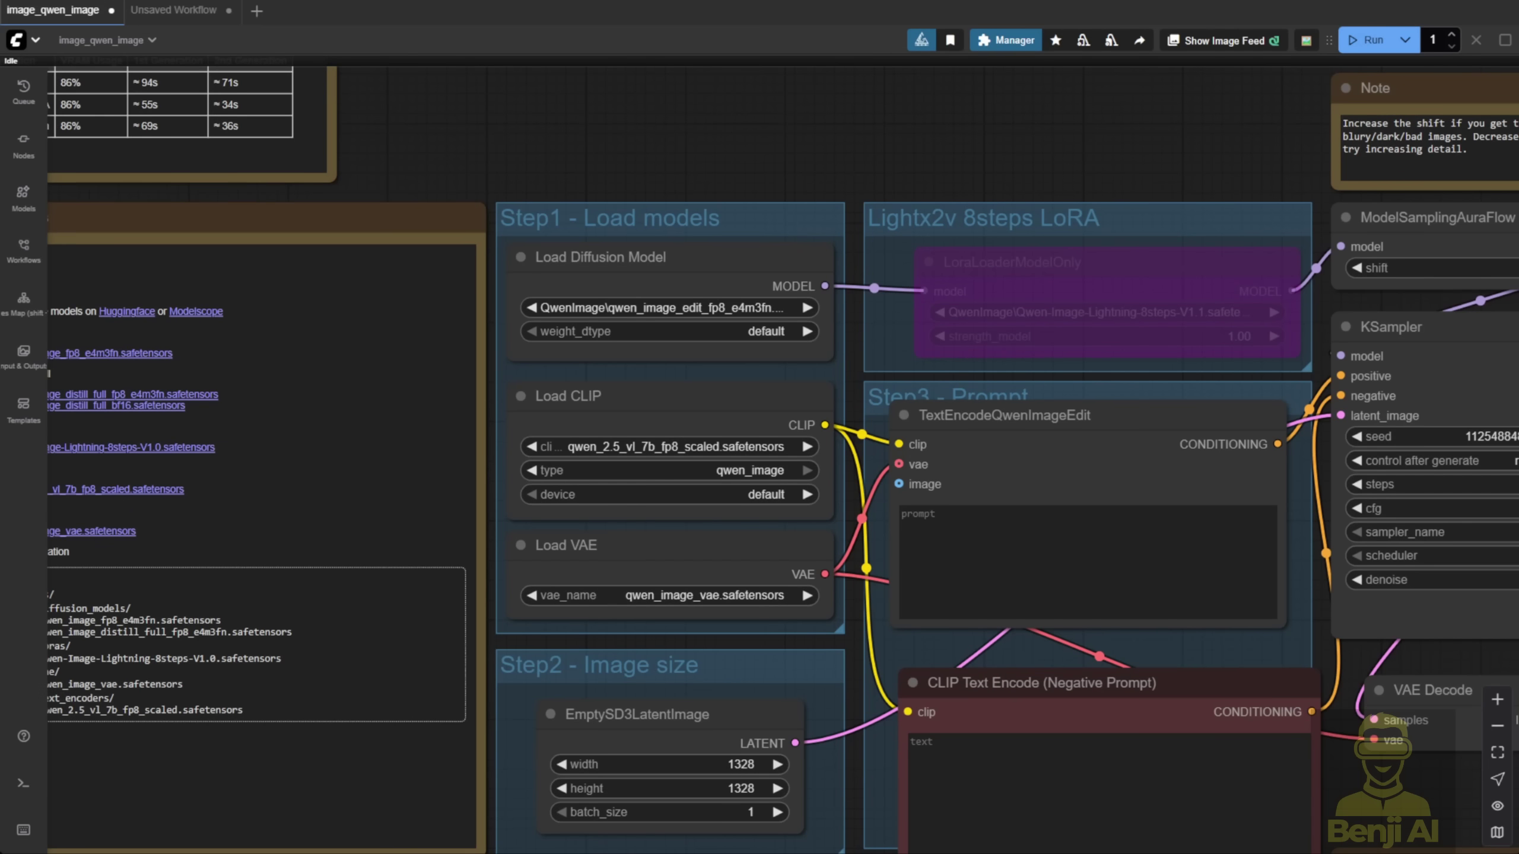
# Select the Load Diffusion Model node in the Step1 group and check which diffusion model file it loads.
pyautogui.click(678, 252)
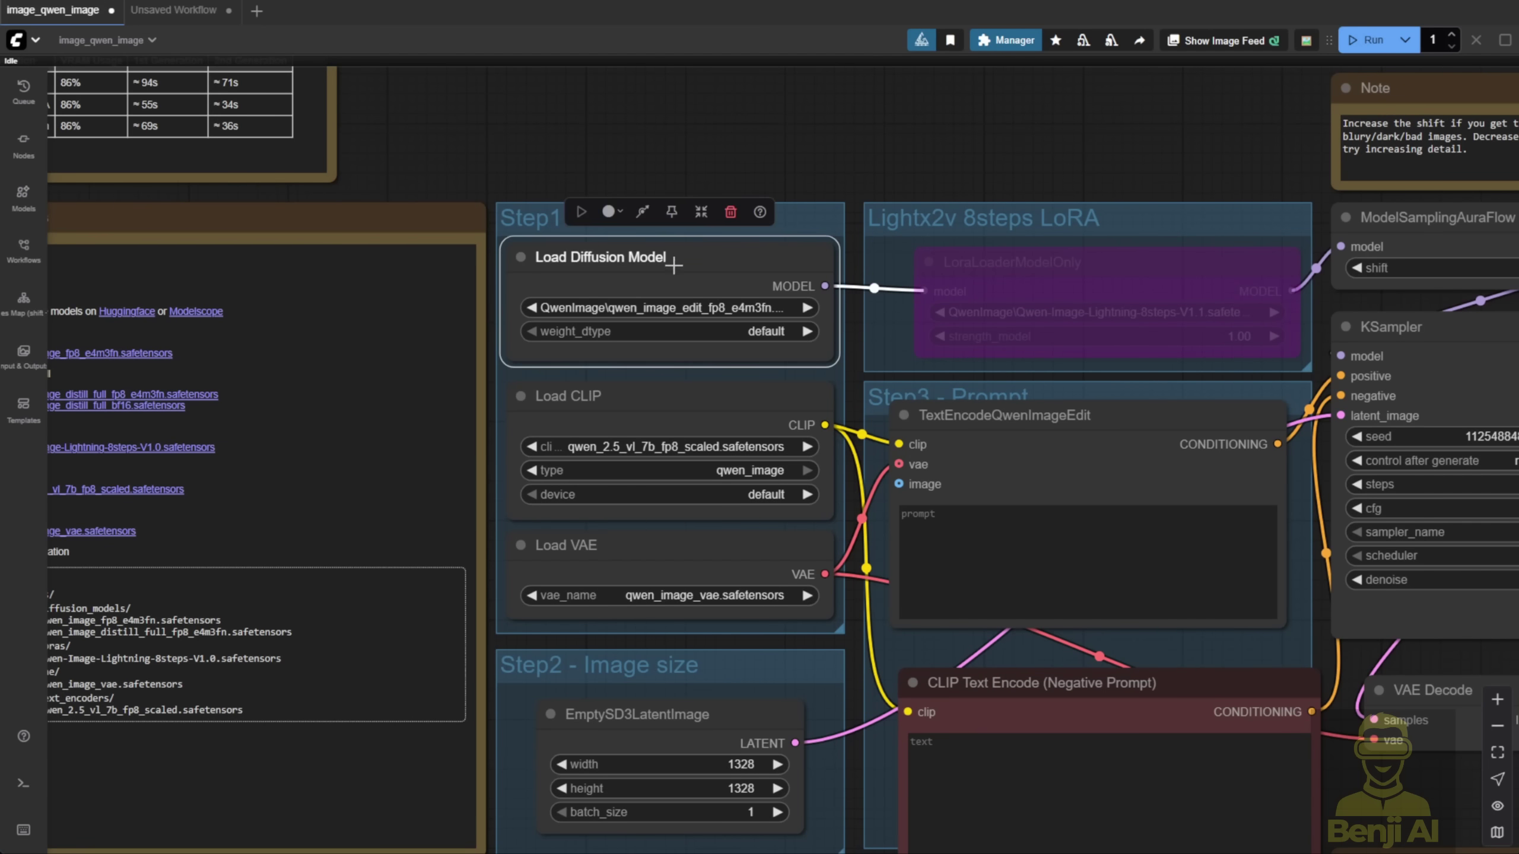
pyautogui.scroll(6, 653, 317)
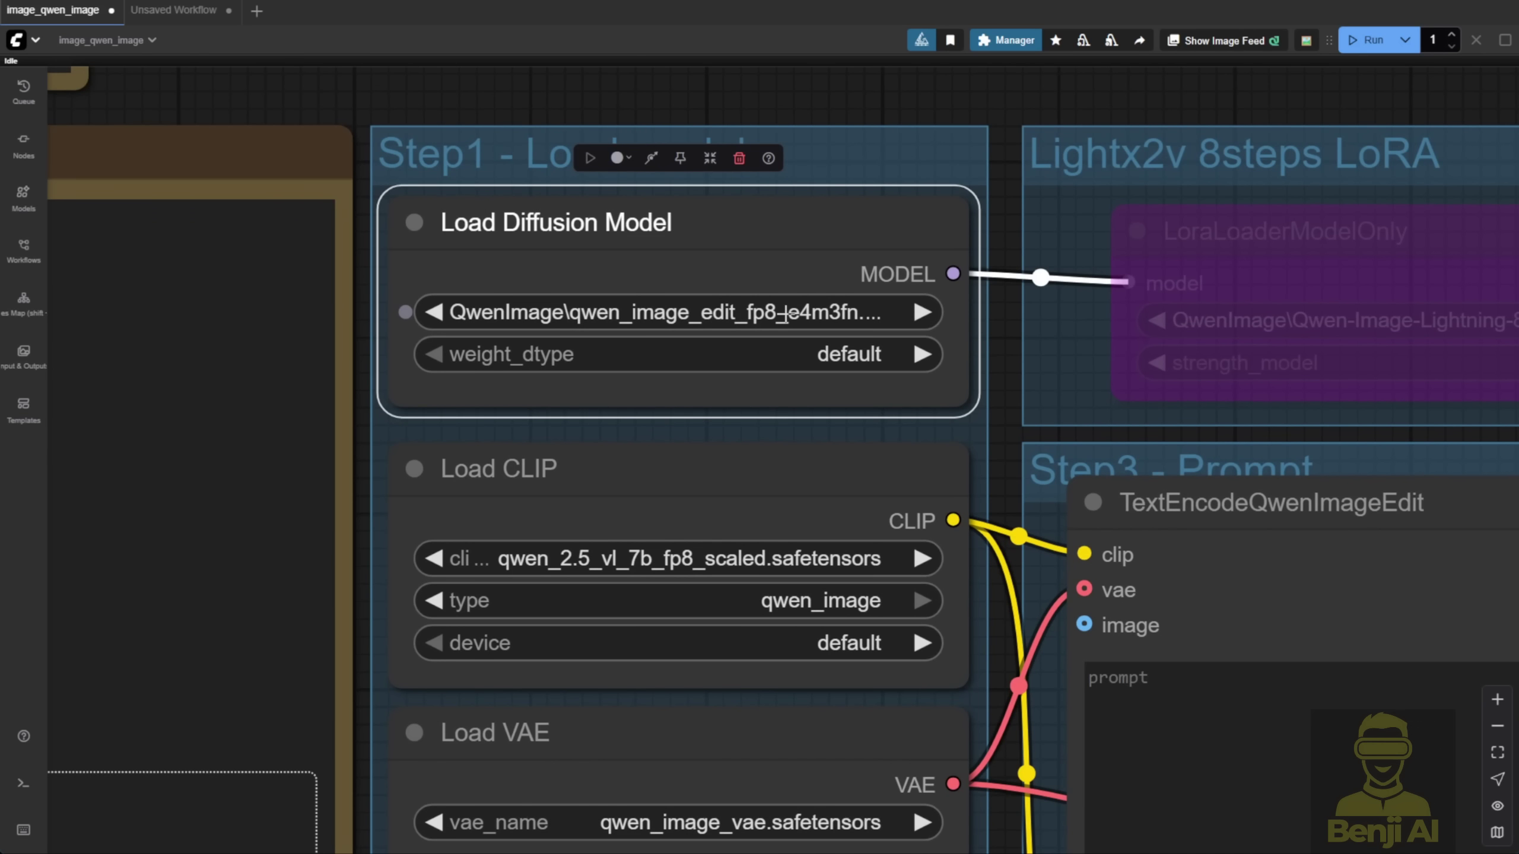
pyautogui.click(786, 313)
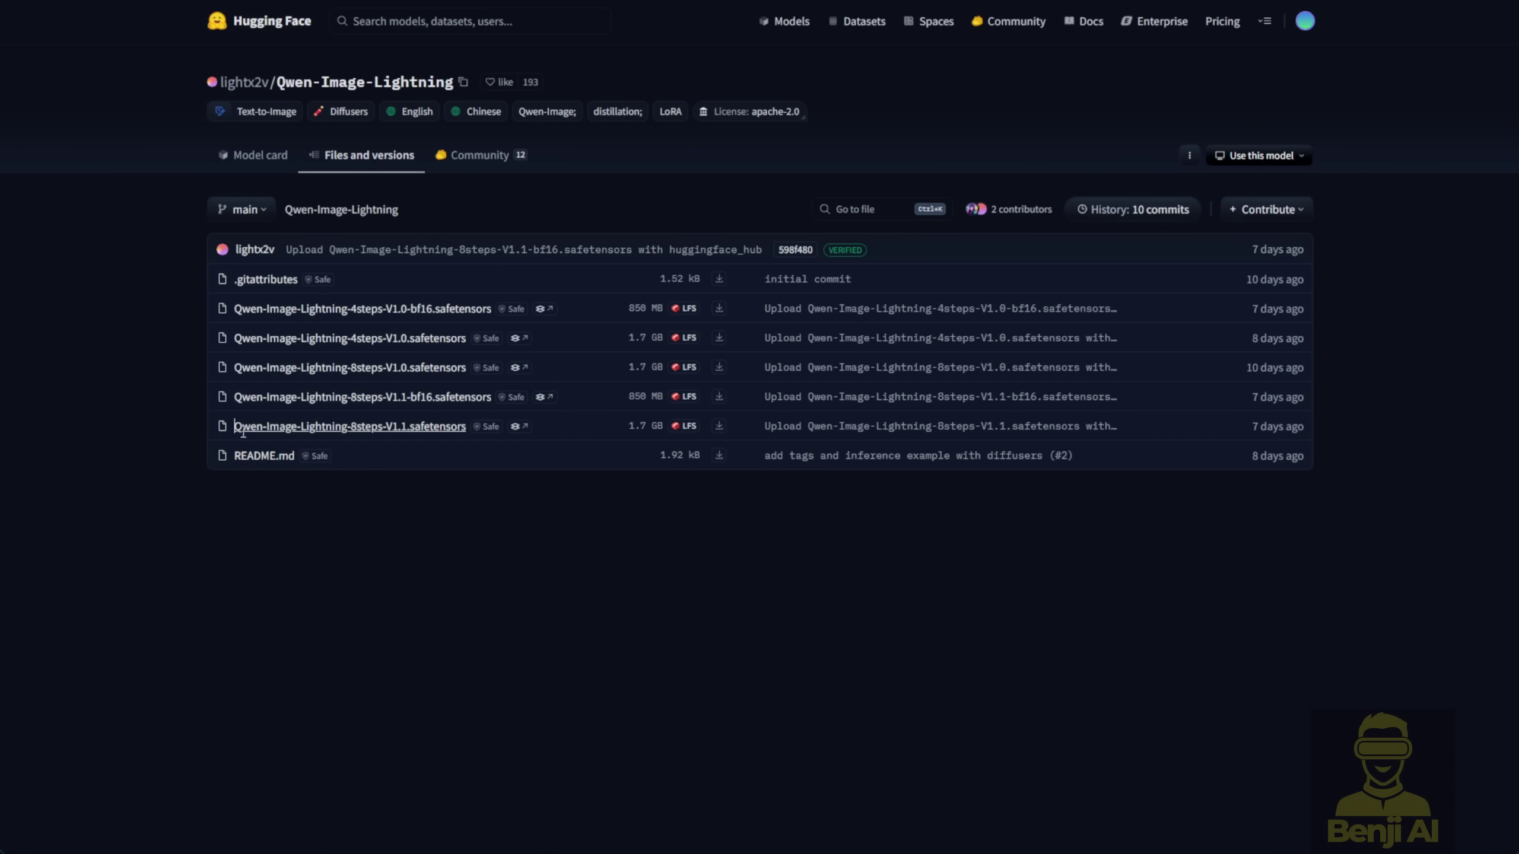
# On the Hugging Face lightx2v/Qwen-Image-Lightning files page, highlight the file name Qwen-Image-Lightning-8steps-V1.1.safetensors.
pyautogui.moveTo(233, 434); pyautogui.dragTo(529, 435)
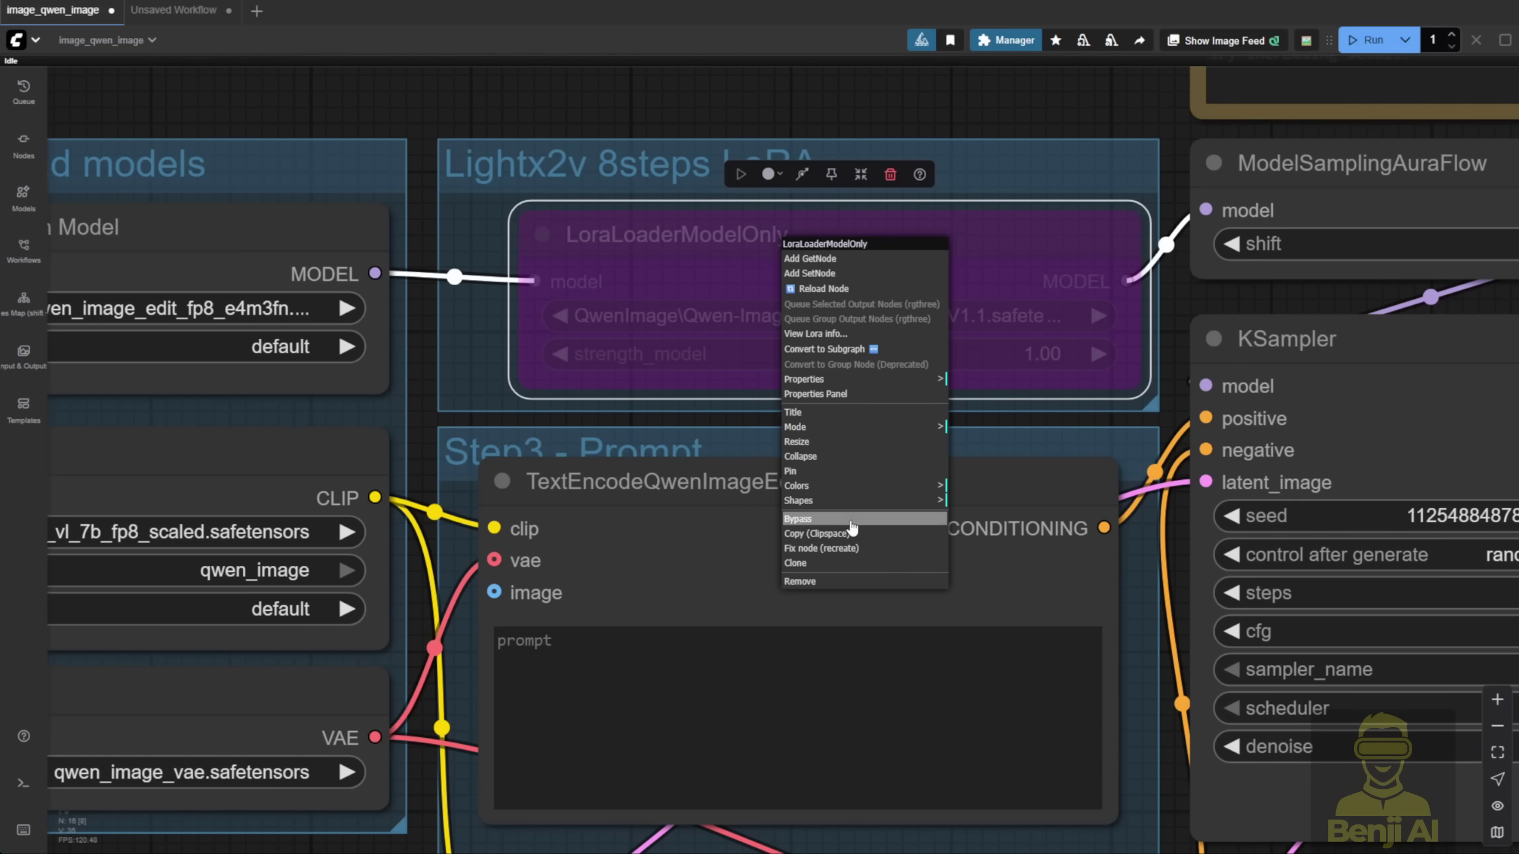
pyautogui.click(851, 523)
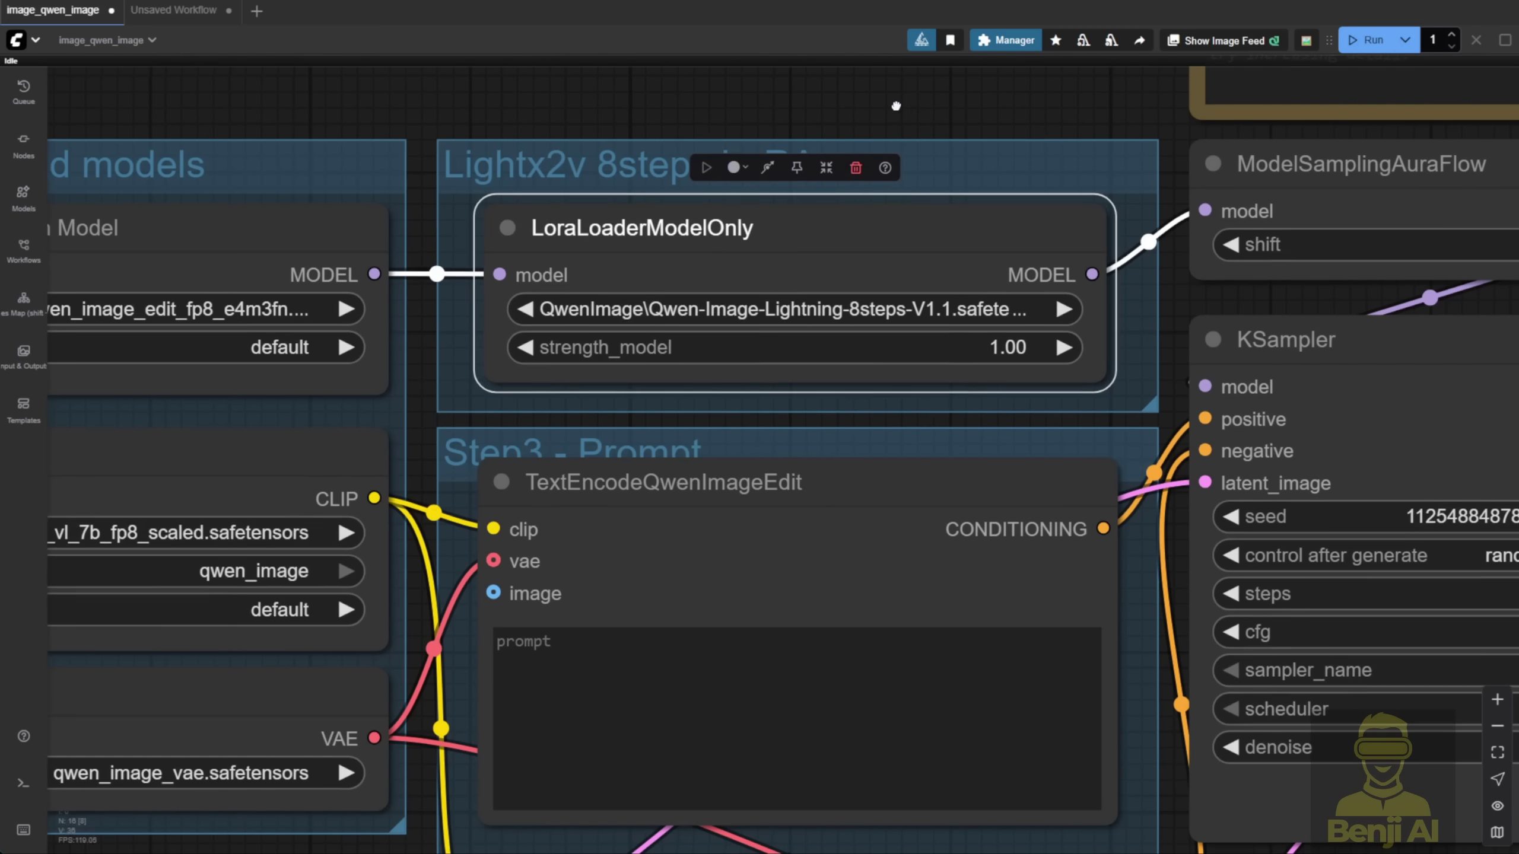
# In ComfyUI, examine the LoraLoaderModelOnly, ModelSamplingAuraFlow and KSampler settings and the inputs of the TextEncodeQwenImageEdit node.
pyautogui.moveTo(897, 111); pyautogui.dragTo(444, 154)
pyautogui.click(379, 255)
pyautogui.click(1023, 239)
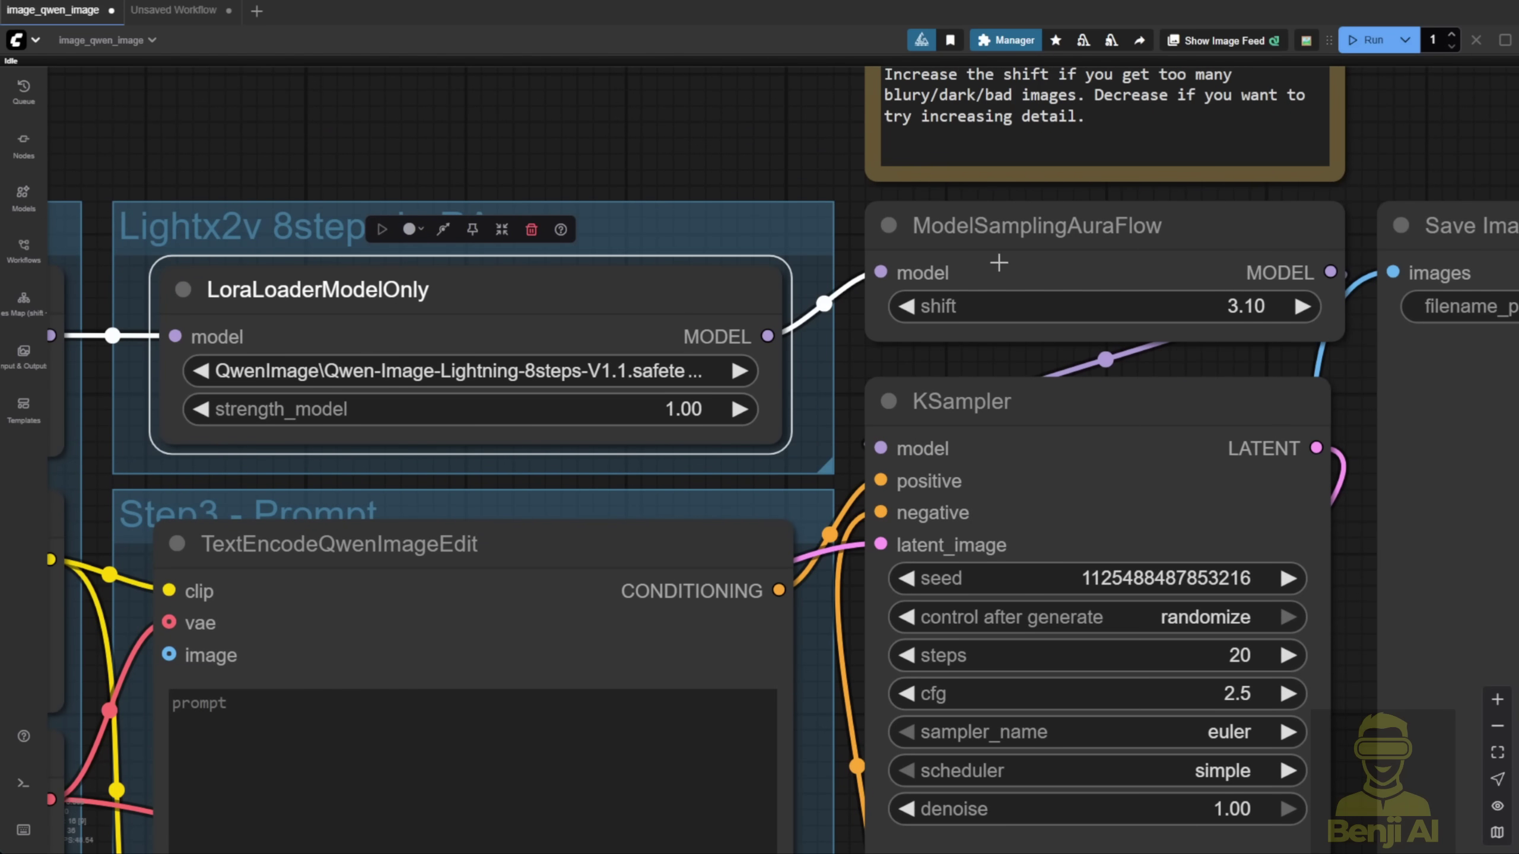
pyautogui.moveTo(744, 140); pyautogui.dragTo(582, 140)
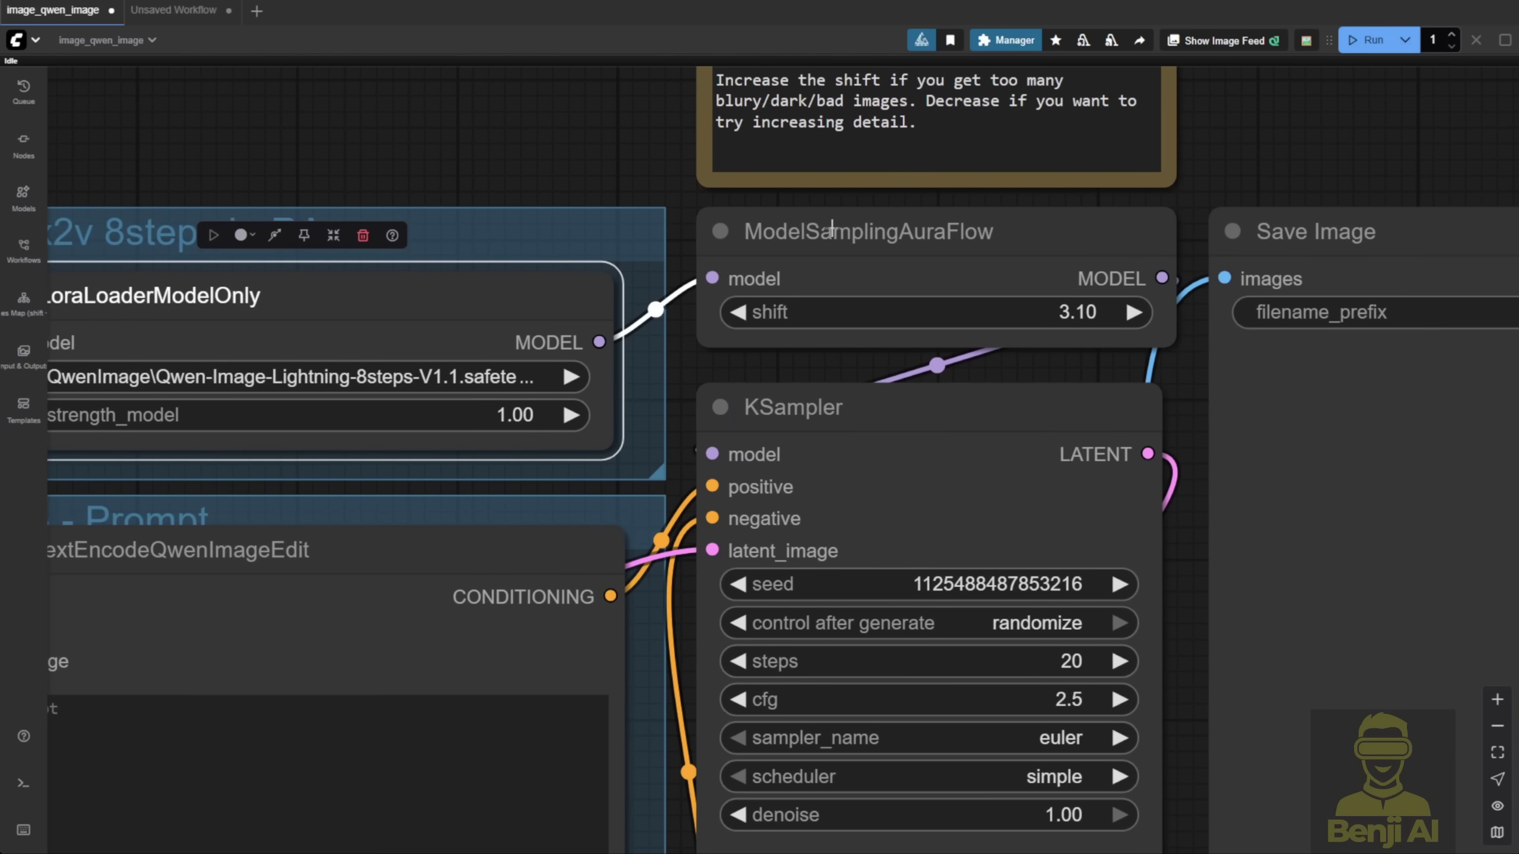
pyautogui.scroll(-5, 598, 157)
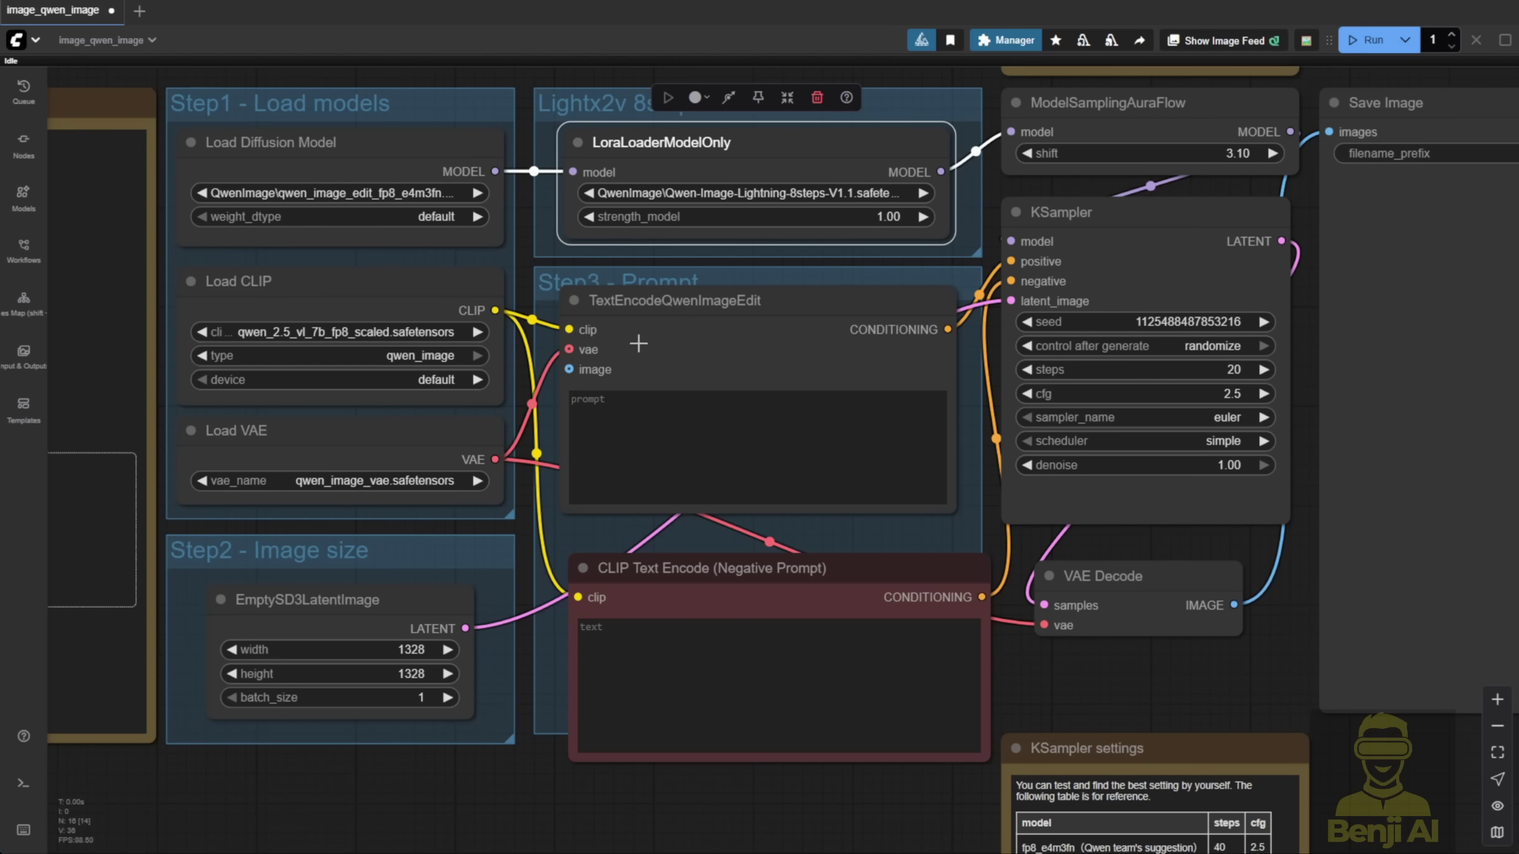
pyautogui.scroll(5, 598, 347)
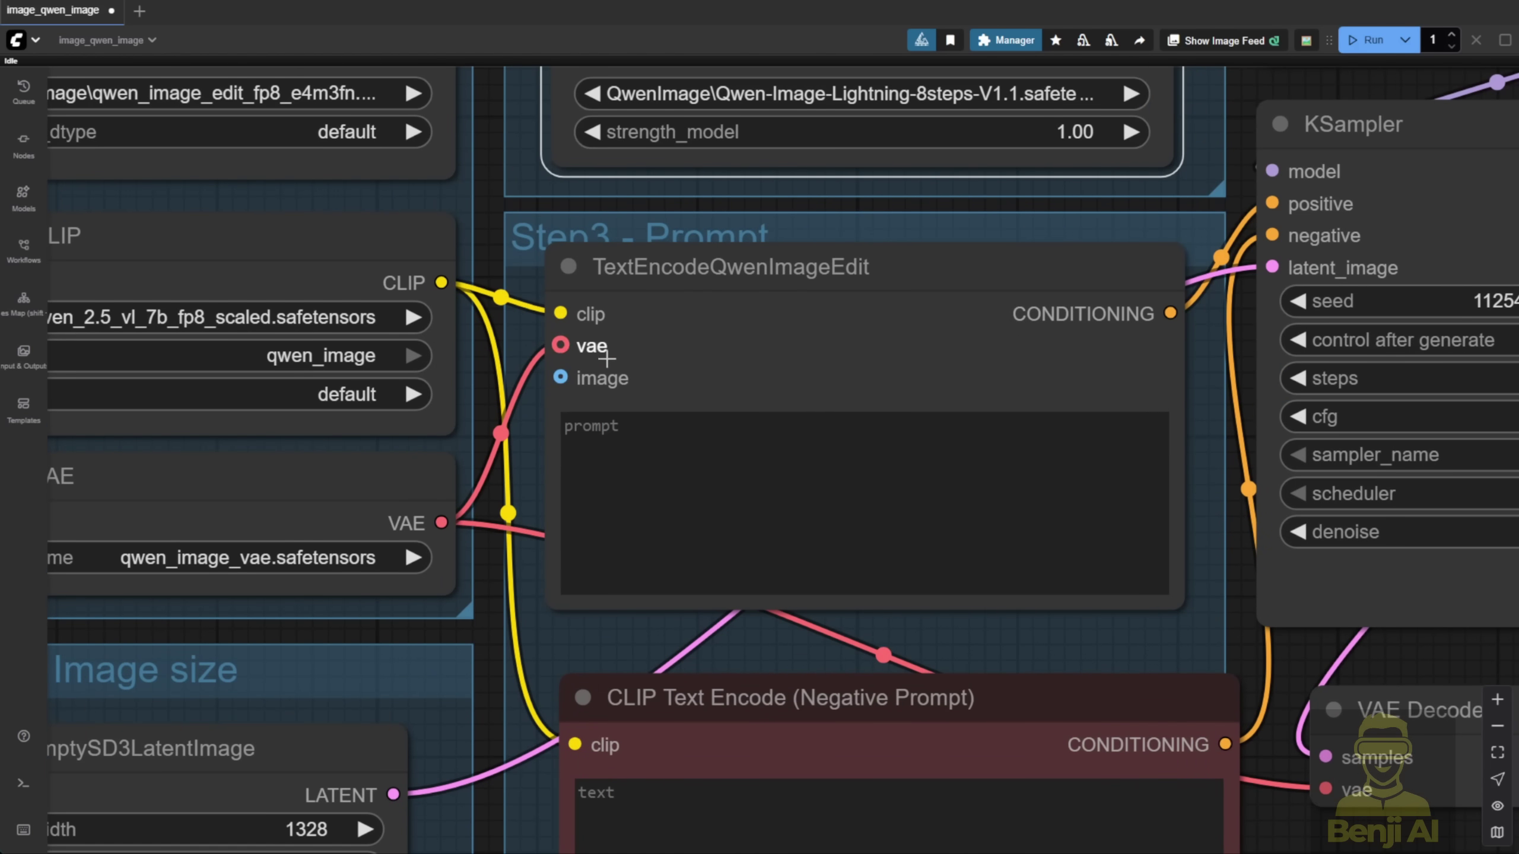
pyautogui.scroll(-5, 607, 358)
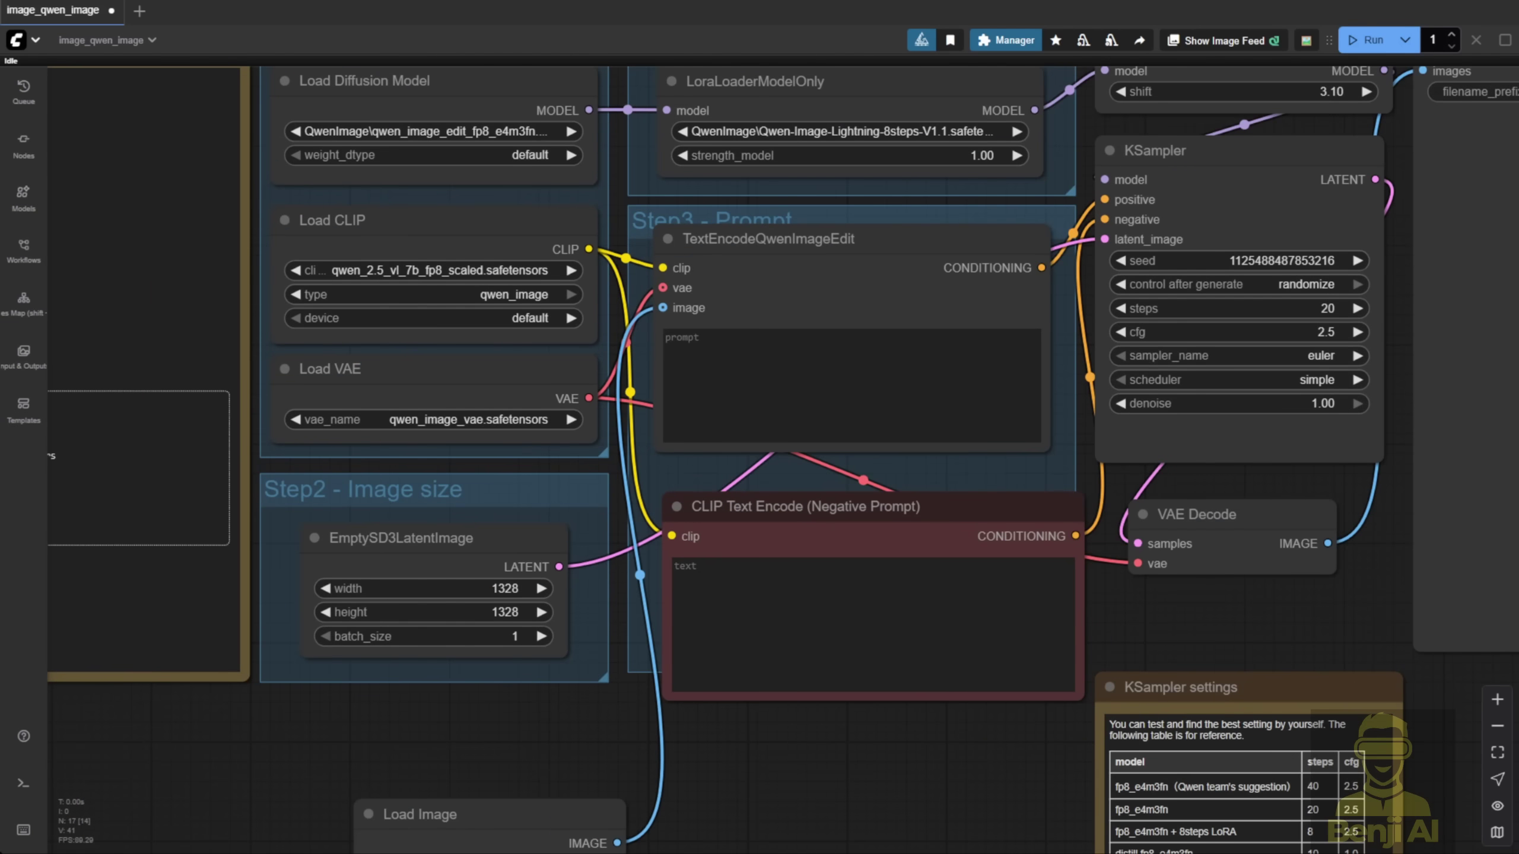
# Place the Load Image node directly beneath the Step2 - Image size group and enlarge it.
pyautogui.moveTo(555, 824); pyautogui.dragTo(509, 723)
pyautogui.moveTo(701, 783); pyautogui.dragTo(689, 460)
pyautogui.scroll(-3, 598, 658)
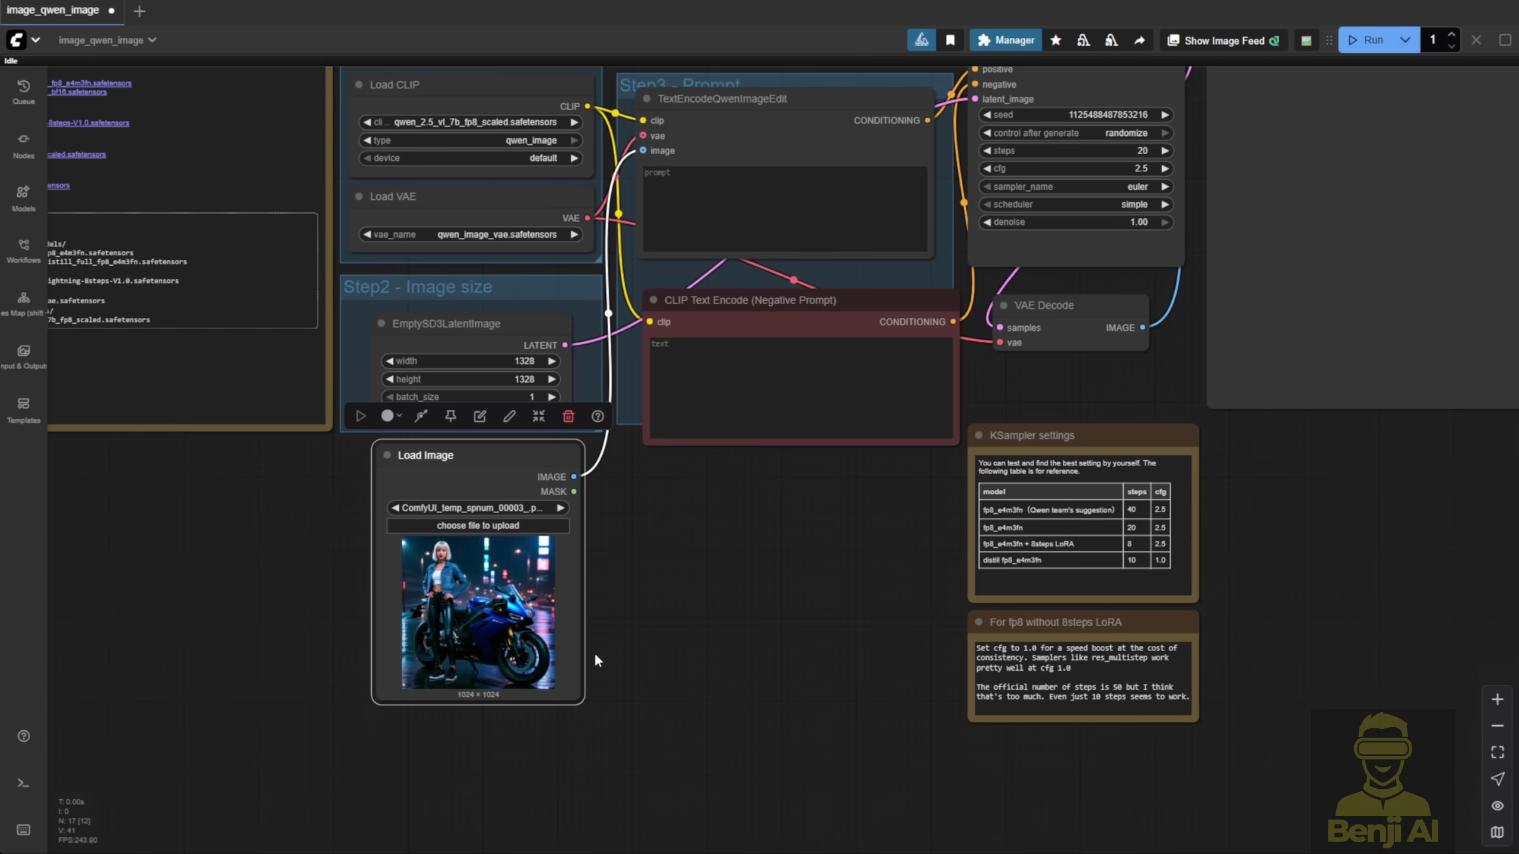
pyautogui.scroll(8, 593, 653)
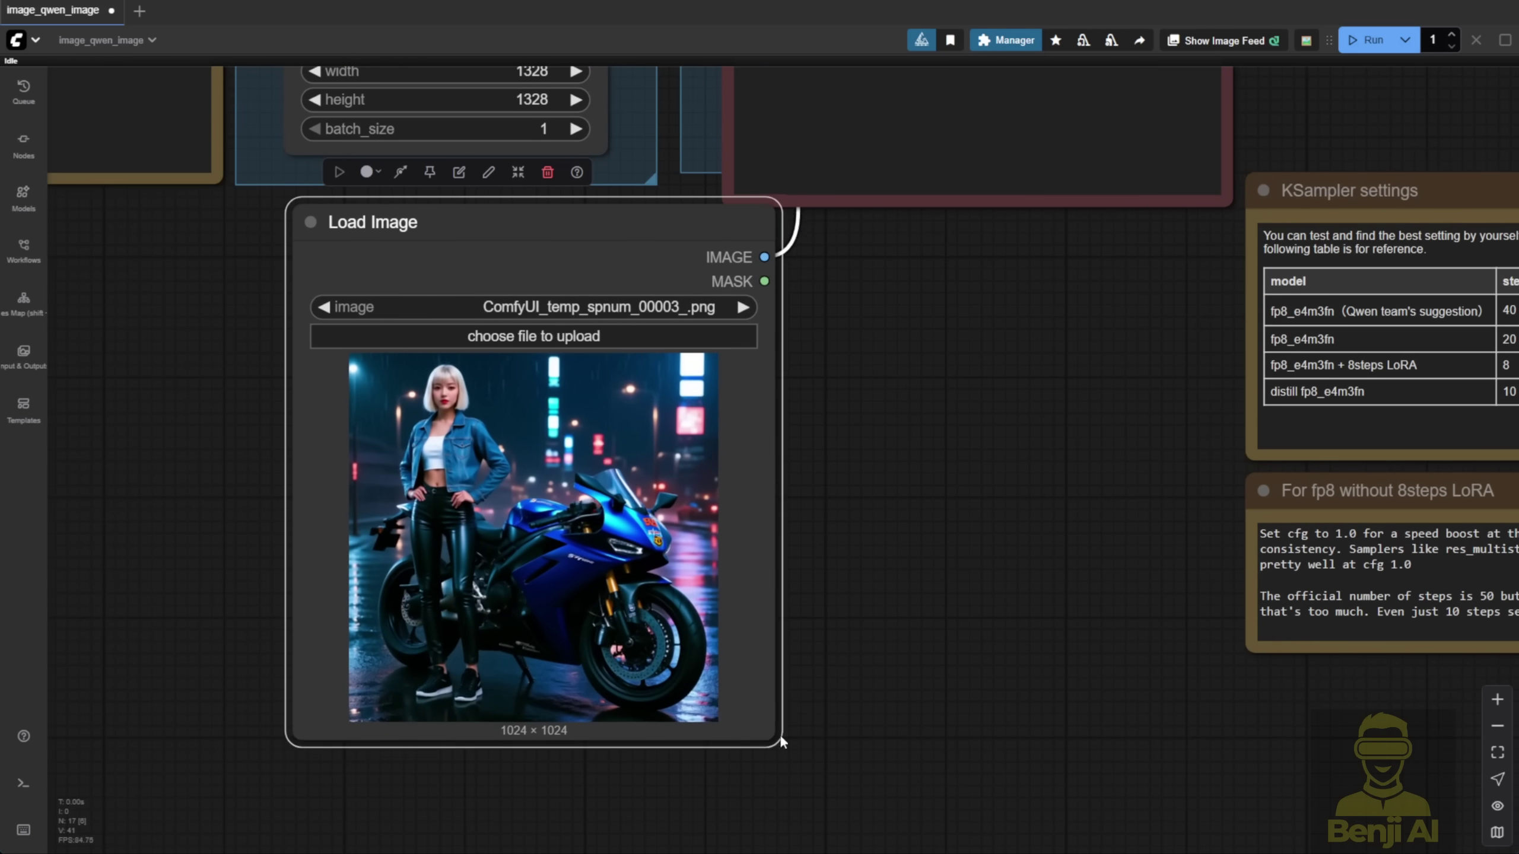
pyautogui.moveTo(780, 742); pyautogui.dragTo(777, 813)
pyautogui.moveTo(549, 220); pyautogui.dragTo(480, 233)
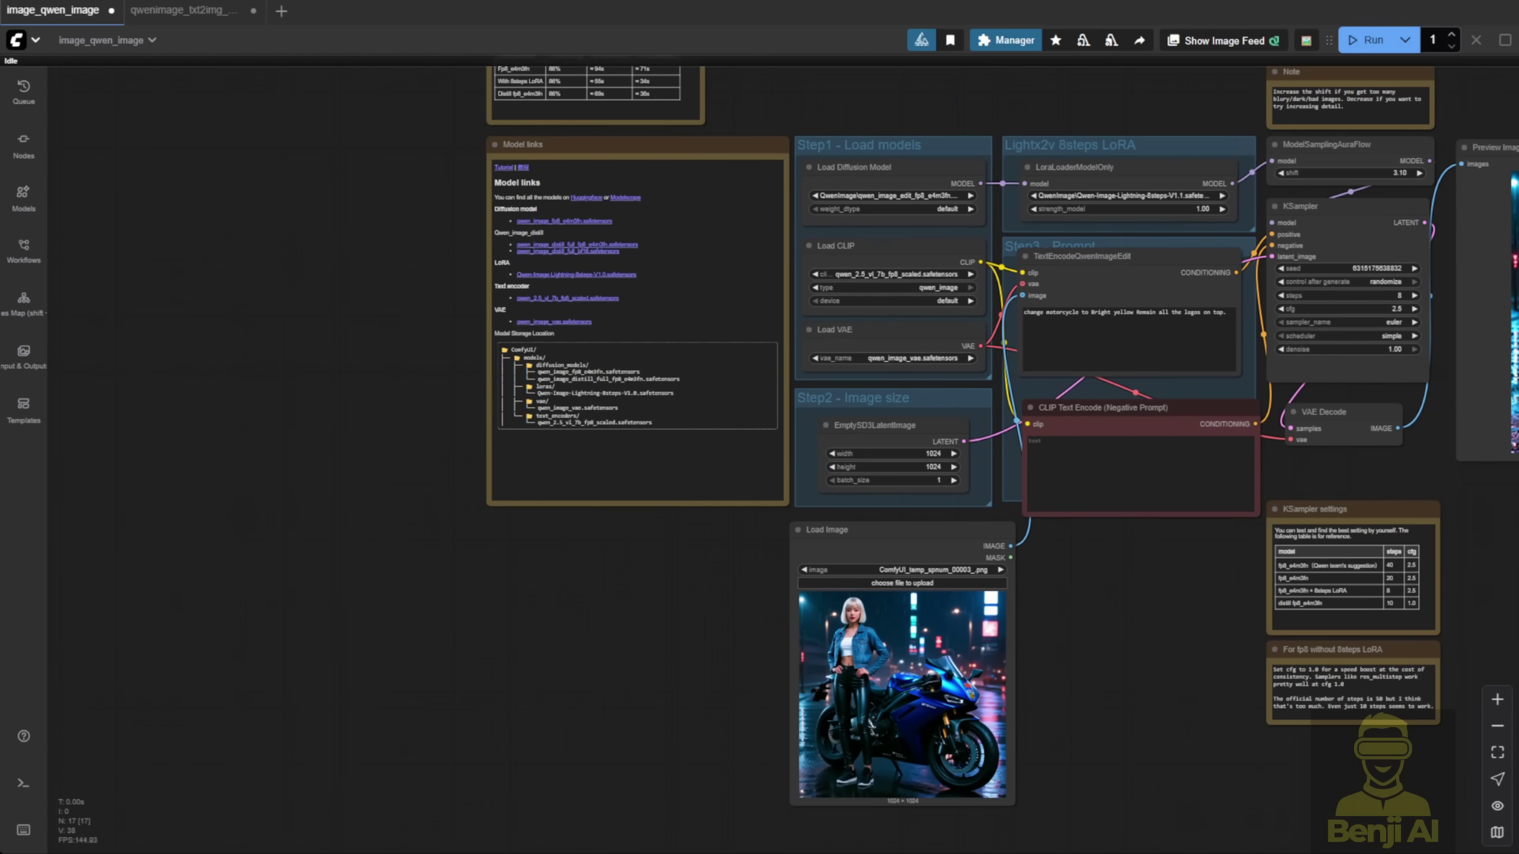
# Shift the CLIP Text Encode (Negative Prompt) node slightly up and left beneath the edit prompt node.
pyautogui.scroll(6, 1082, 300)
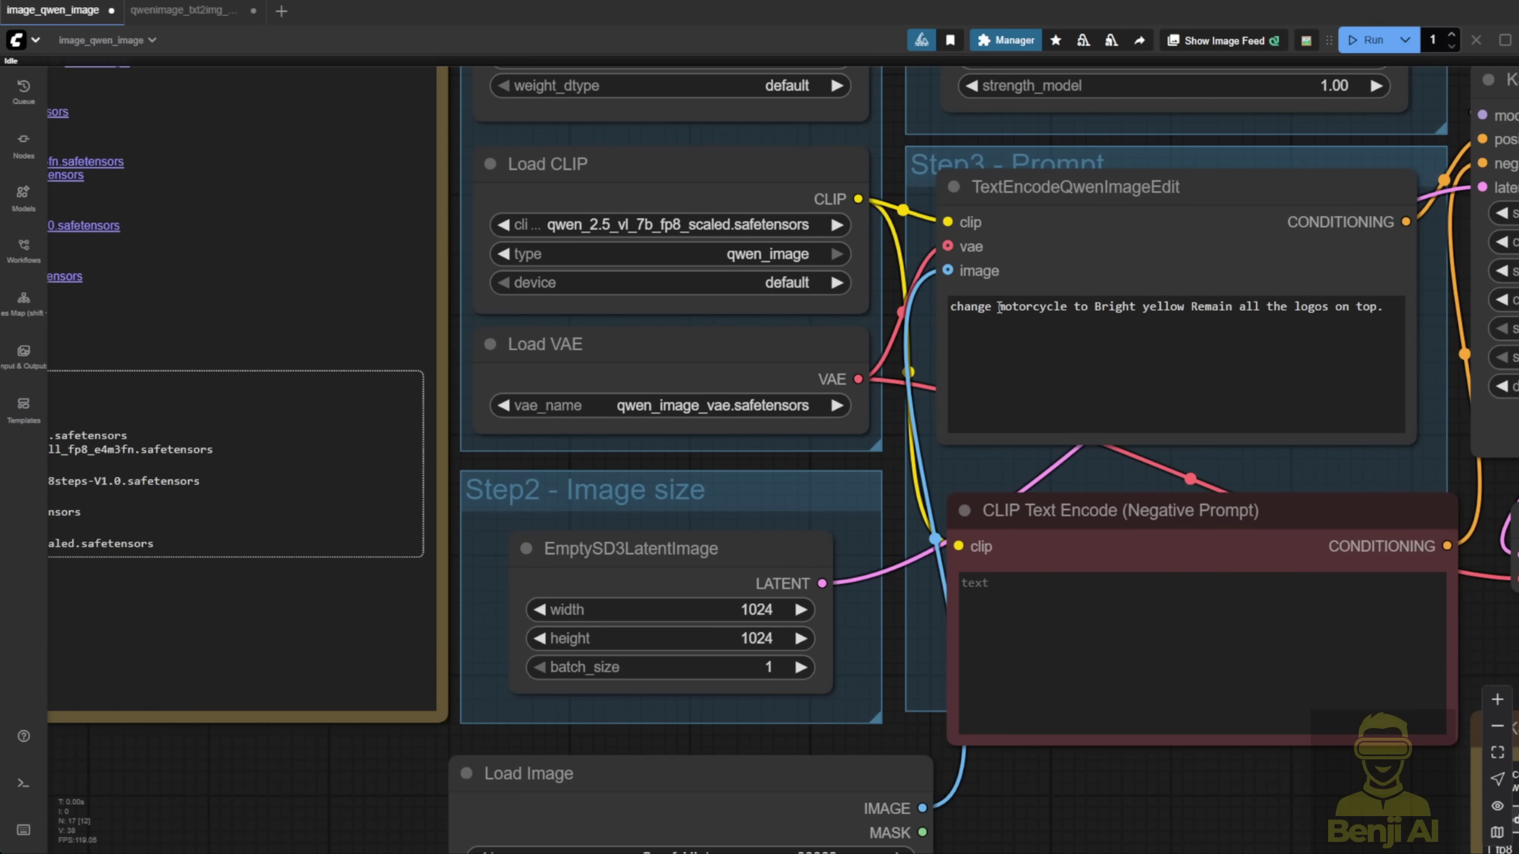
pyautogui.moveTo(1119, 503); pyautogui.dragTo(1098, 482)
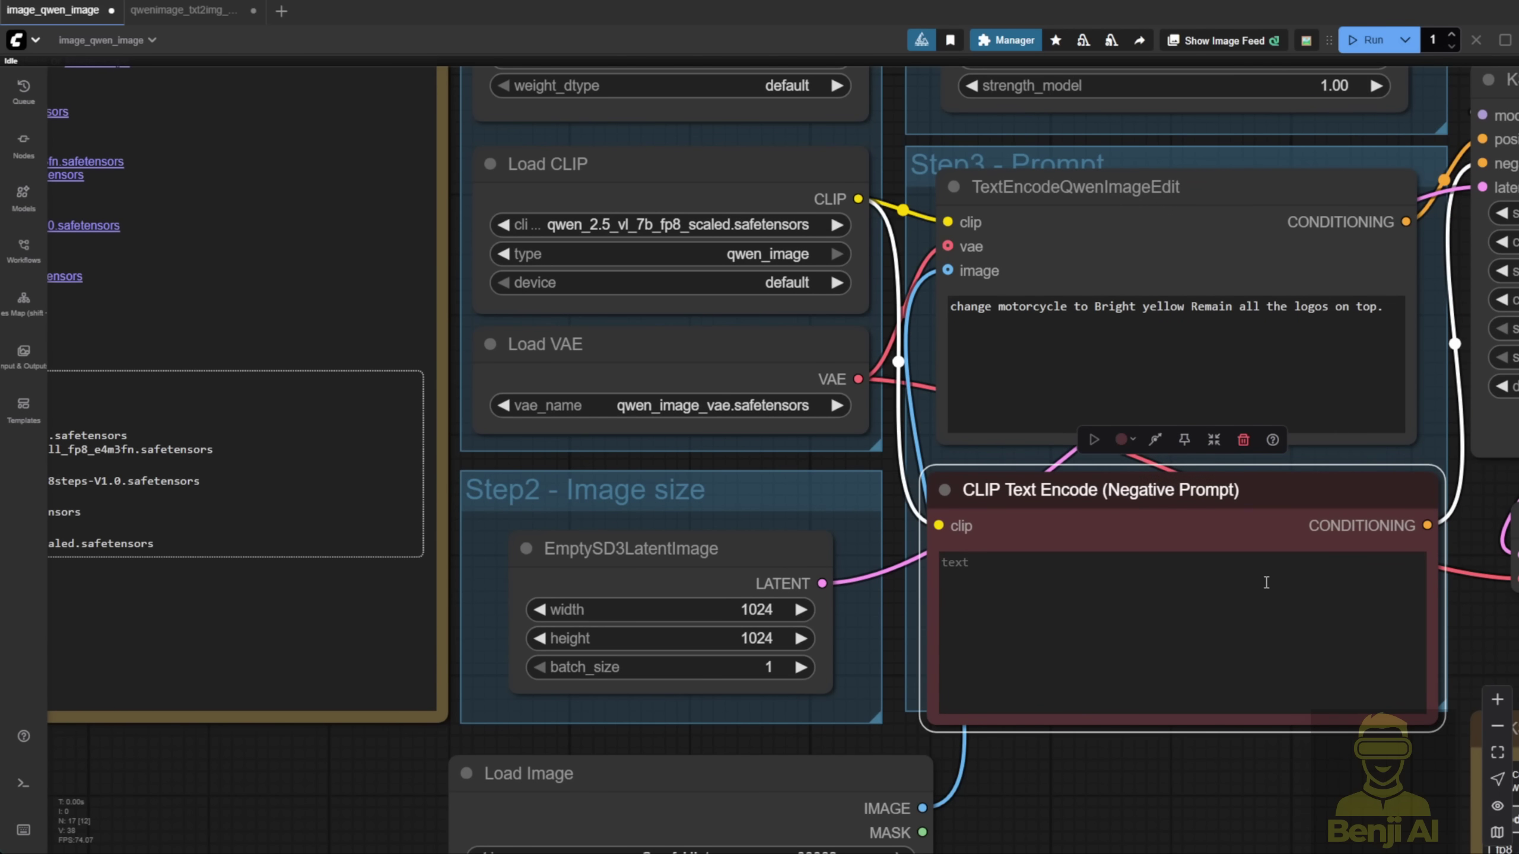
pyautogui.scroll(-5, 1266, 582)
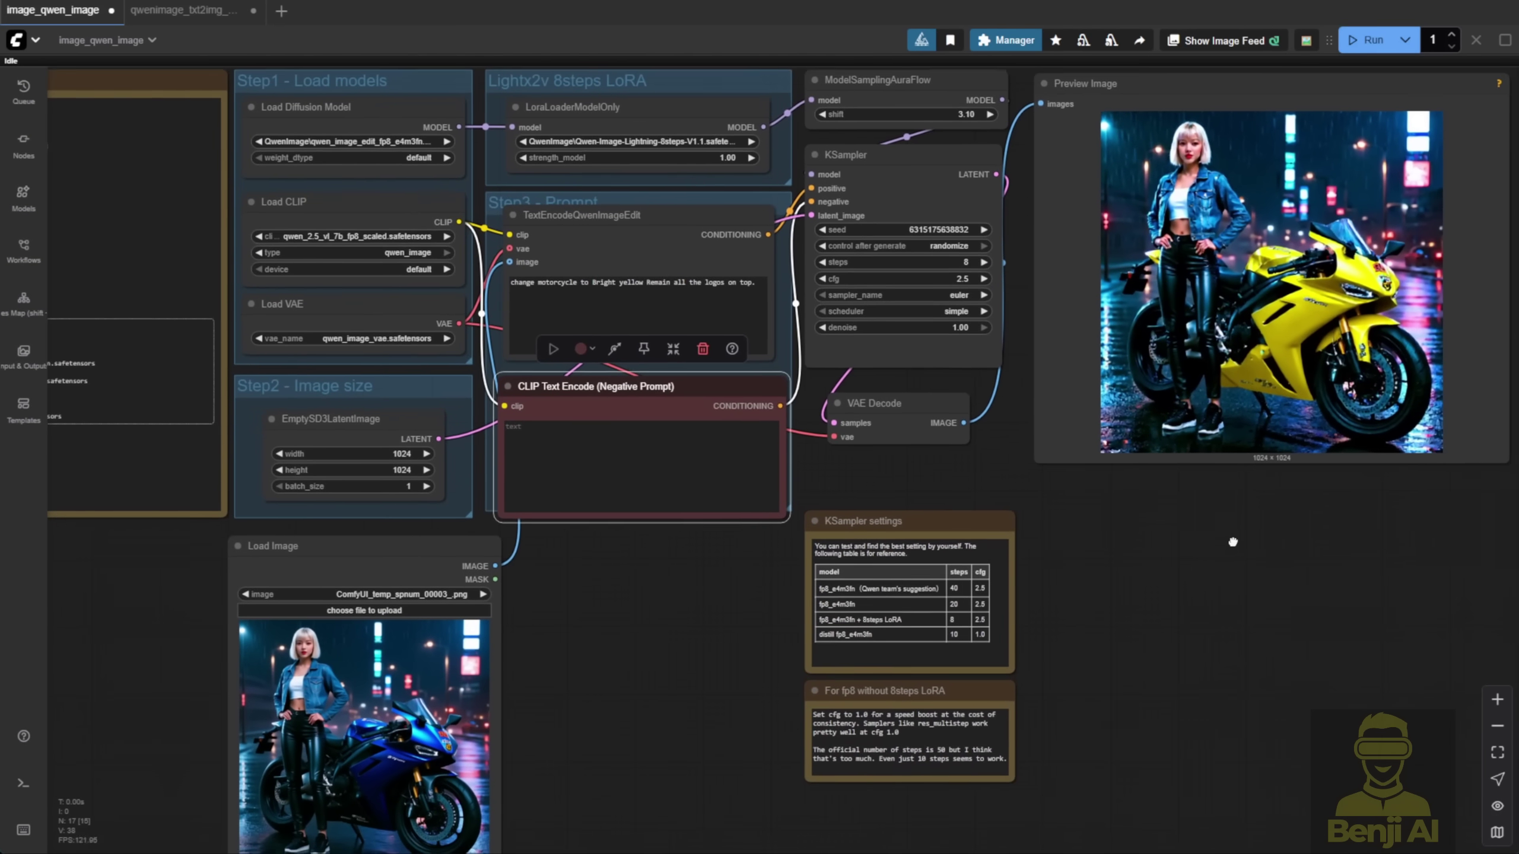
# Rearrange the Load Image and Preview Image nodes so the source image sits directly beside the edited result.
pyautogui.moveTo(1233, 542); pyautogui.dragTo(1180, 565)
pyautogui.moveTo(1019, 107); pyautogui.dragTo(1034, 514)
pyautogui.moveTo(1295, 547); pyautogui.dragTo(1369, 233)
pyautogui.moveTo(517, 587); pyautogui.dragTo(721, 706)
pyautogui.moveTo(567, 258); pyautogui.dragTo(851, 67)
pyautogui.scroll(-7, 850, 68)
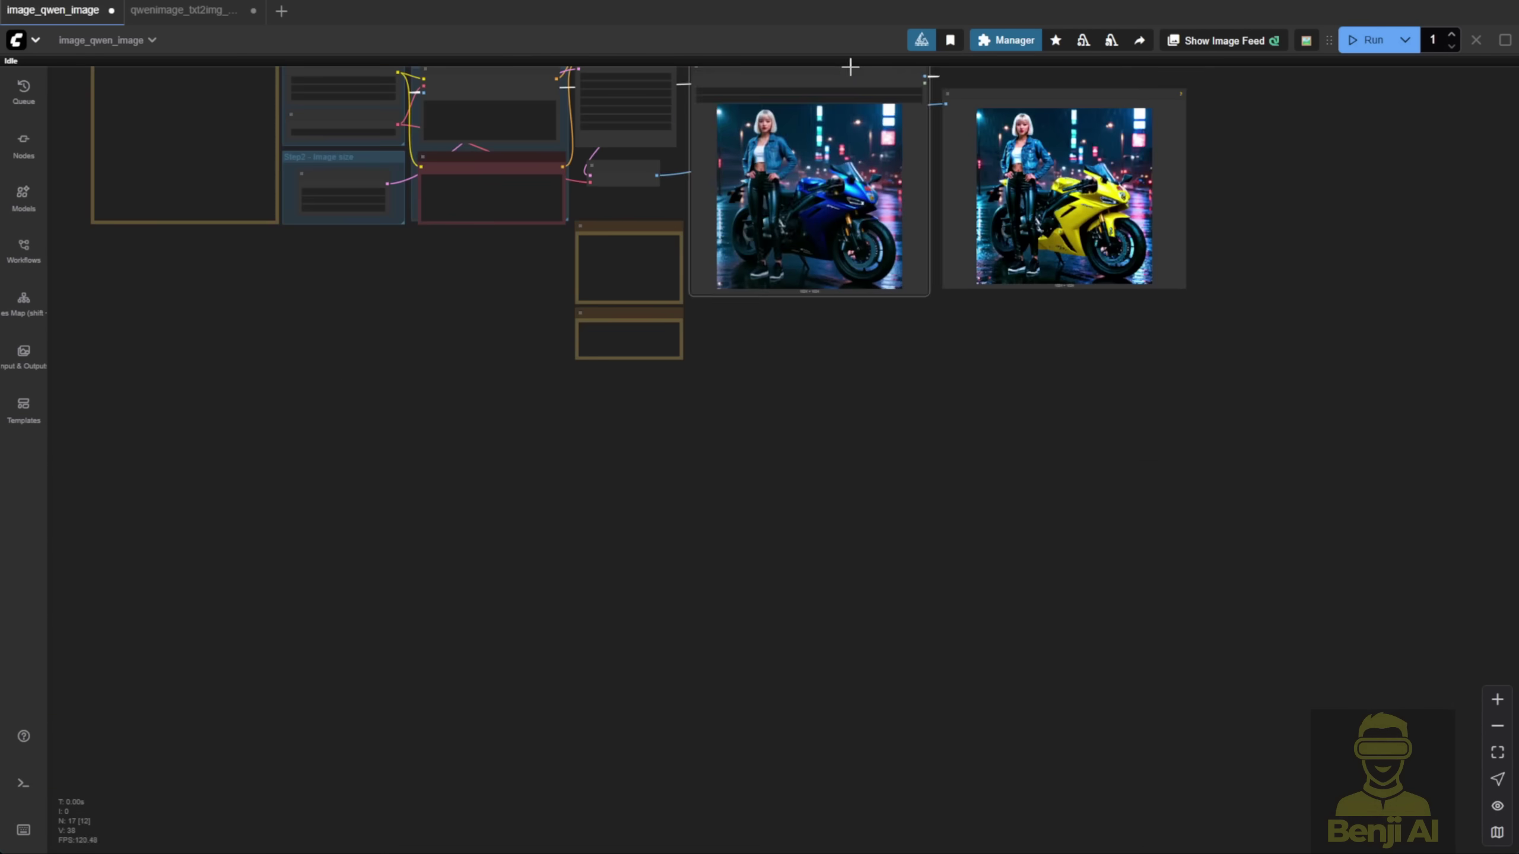
# Compare the source and edited motorcycle images side by side, examining the bodywork colour and logos up close.
pyautogui.scroll(10, 924, 212)
pyautogui.scroll(-1, 933, 620)
pyautogui.moveTo(938, 623); pyautogui.dragTo(838, 681)
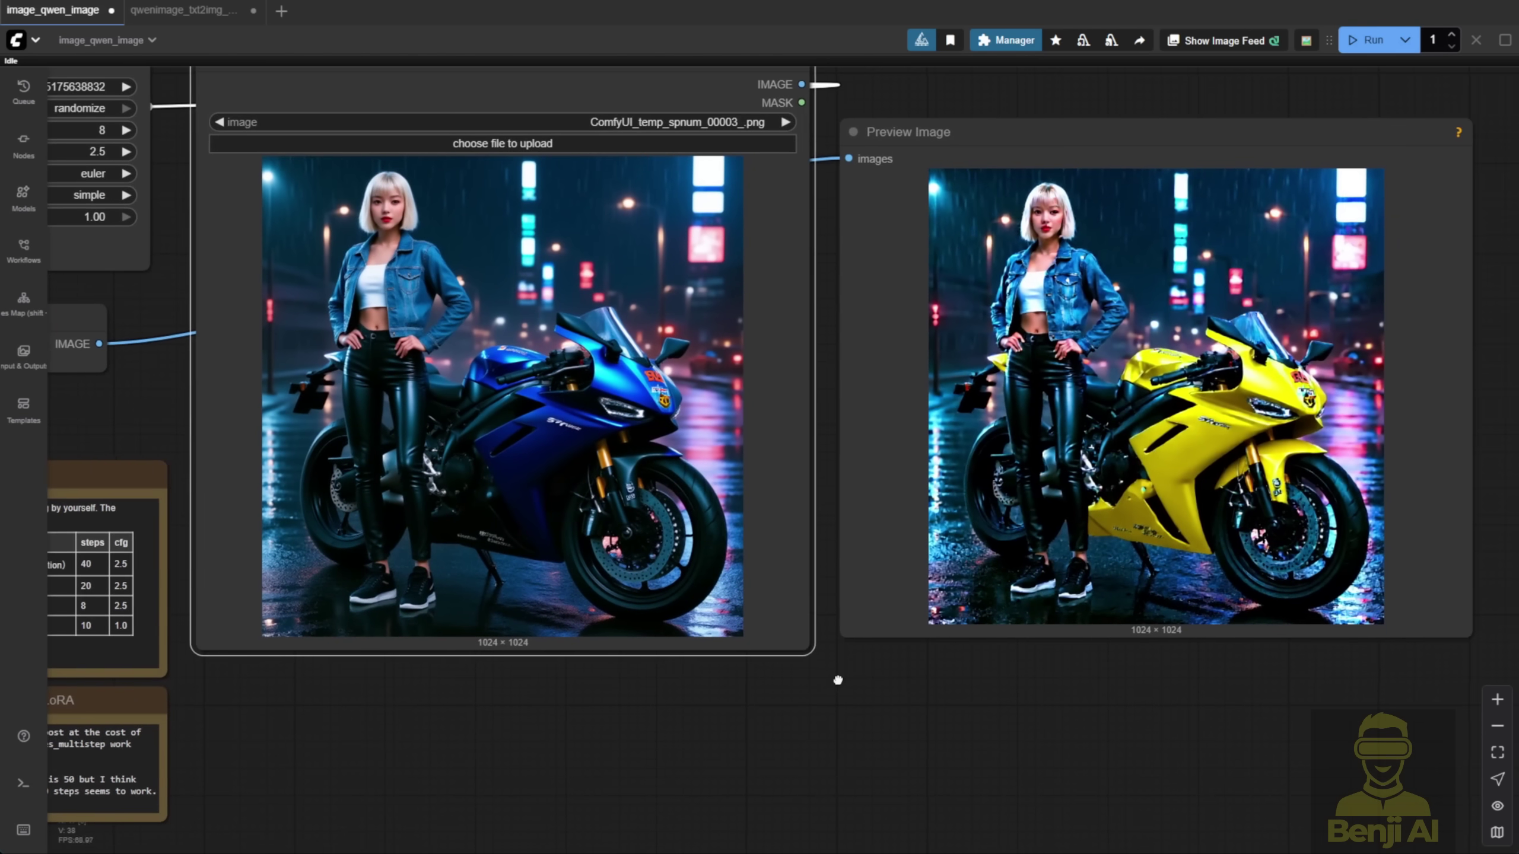
pyautogui.scroll(2, 1331, 418)
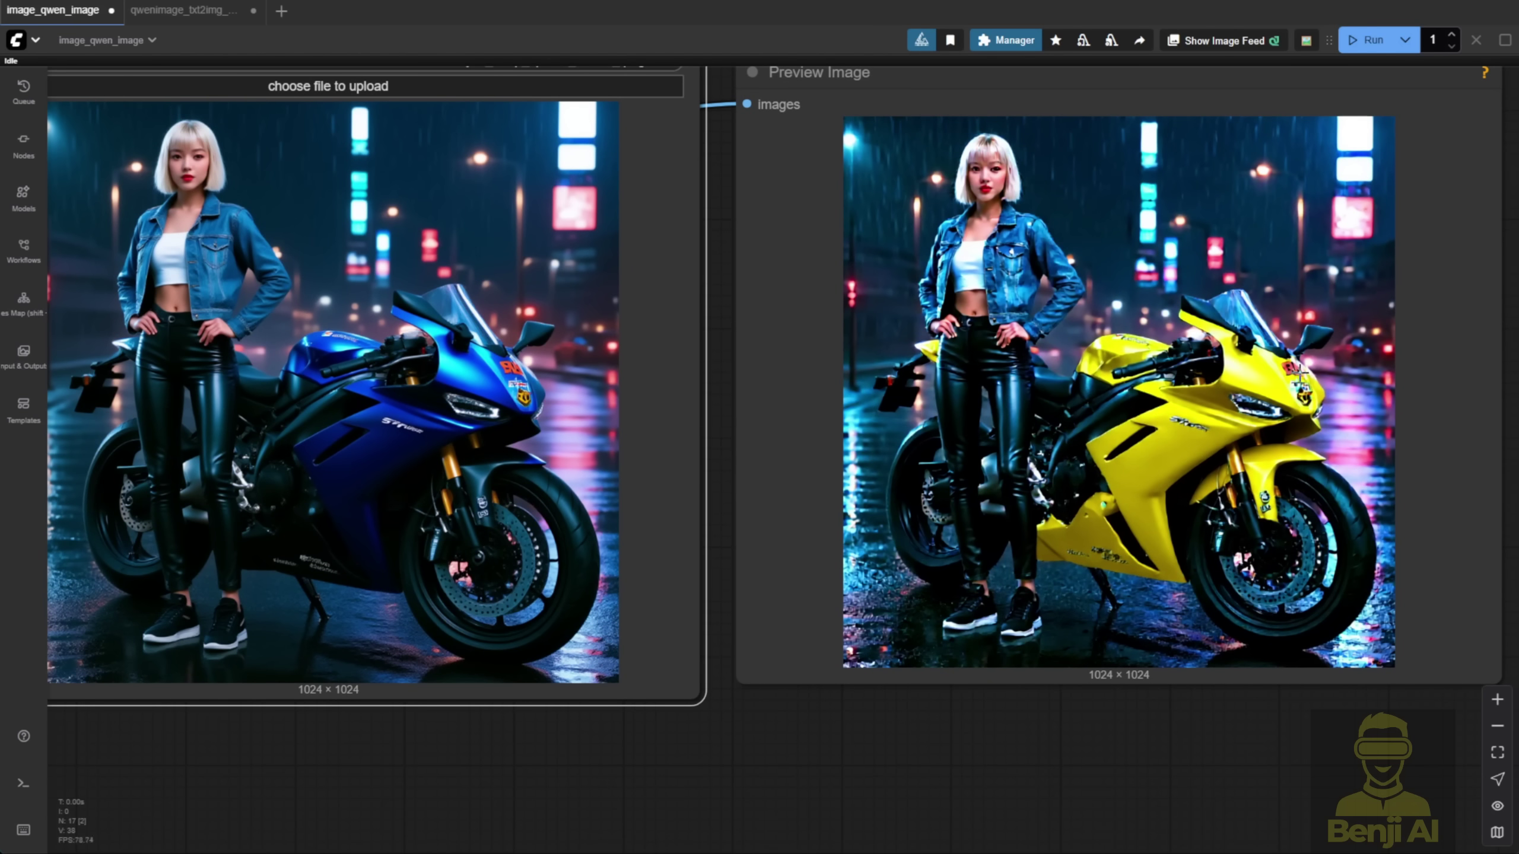
pyautogui.scroll(5, 1292, 407)
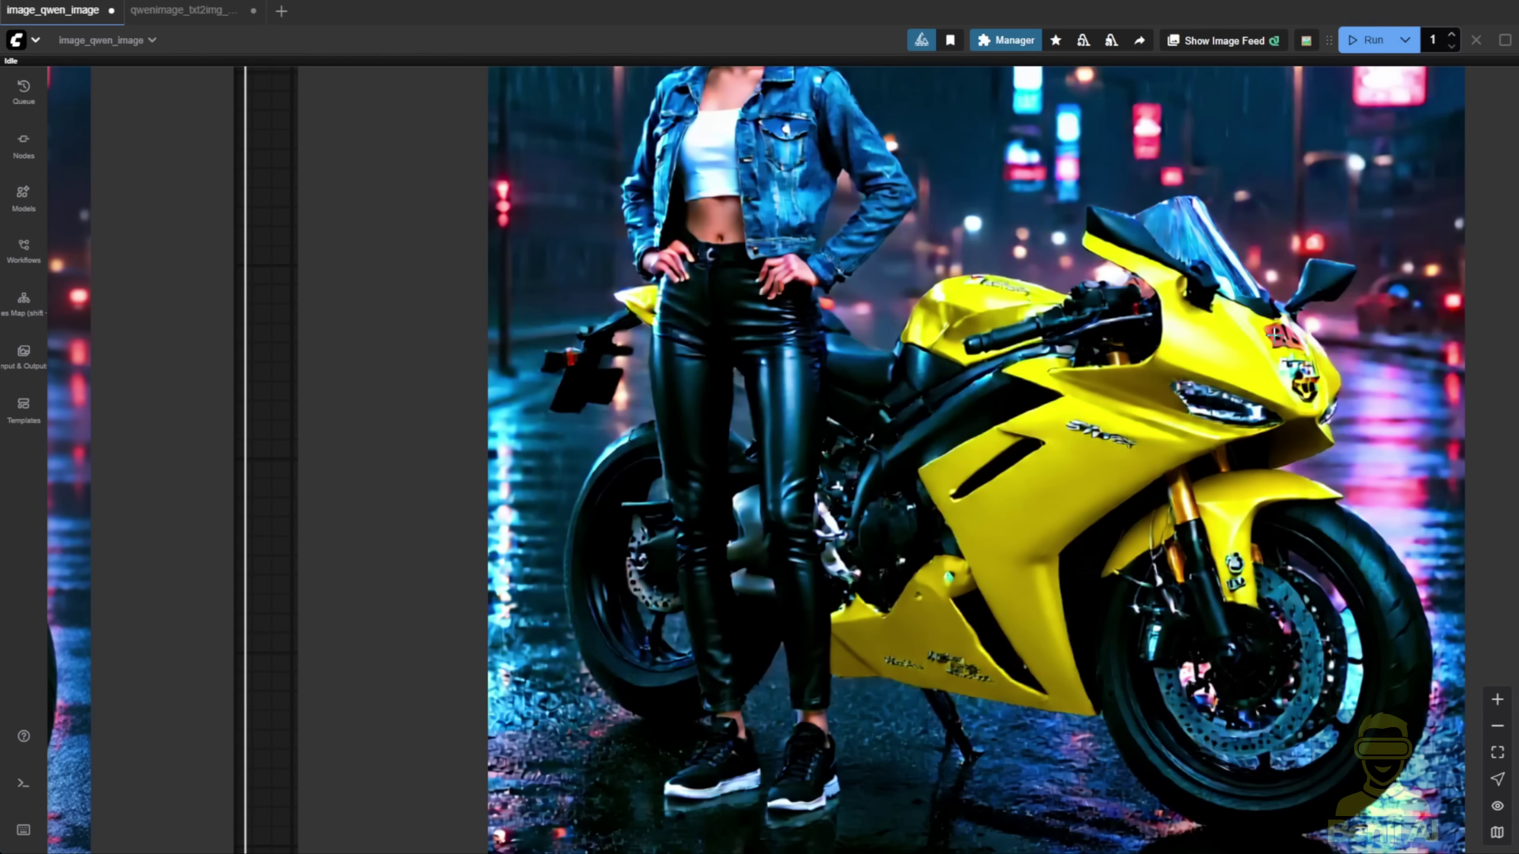
pyautogui.scroll(-5, 1282, 351)
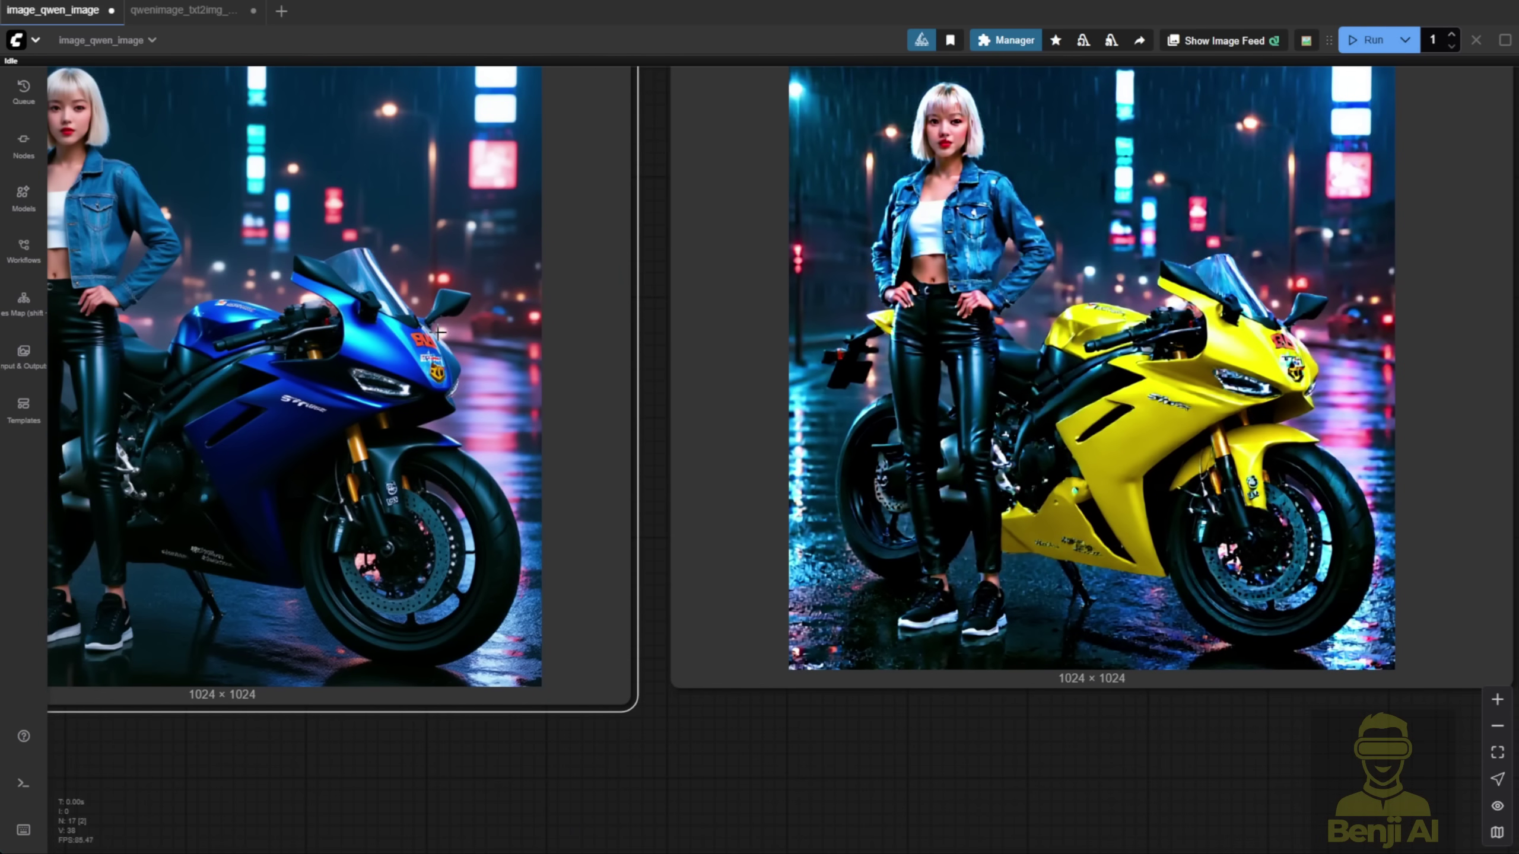
pyautogui.moveTo(651, 407); pyautogui.dragTo(831, 411)
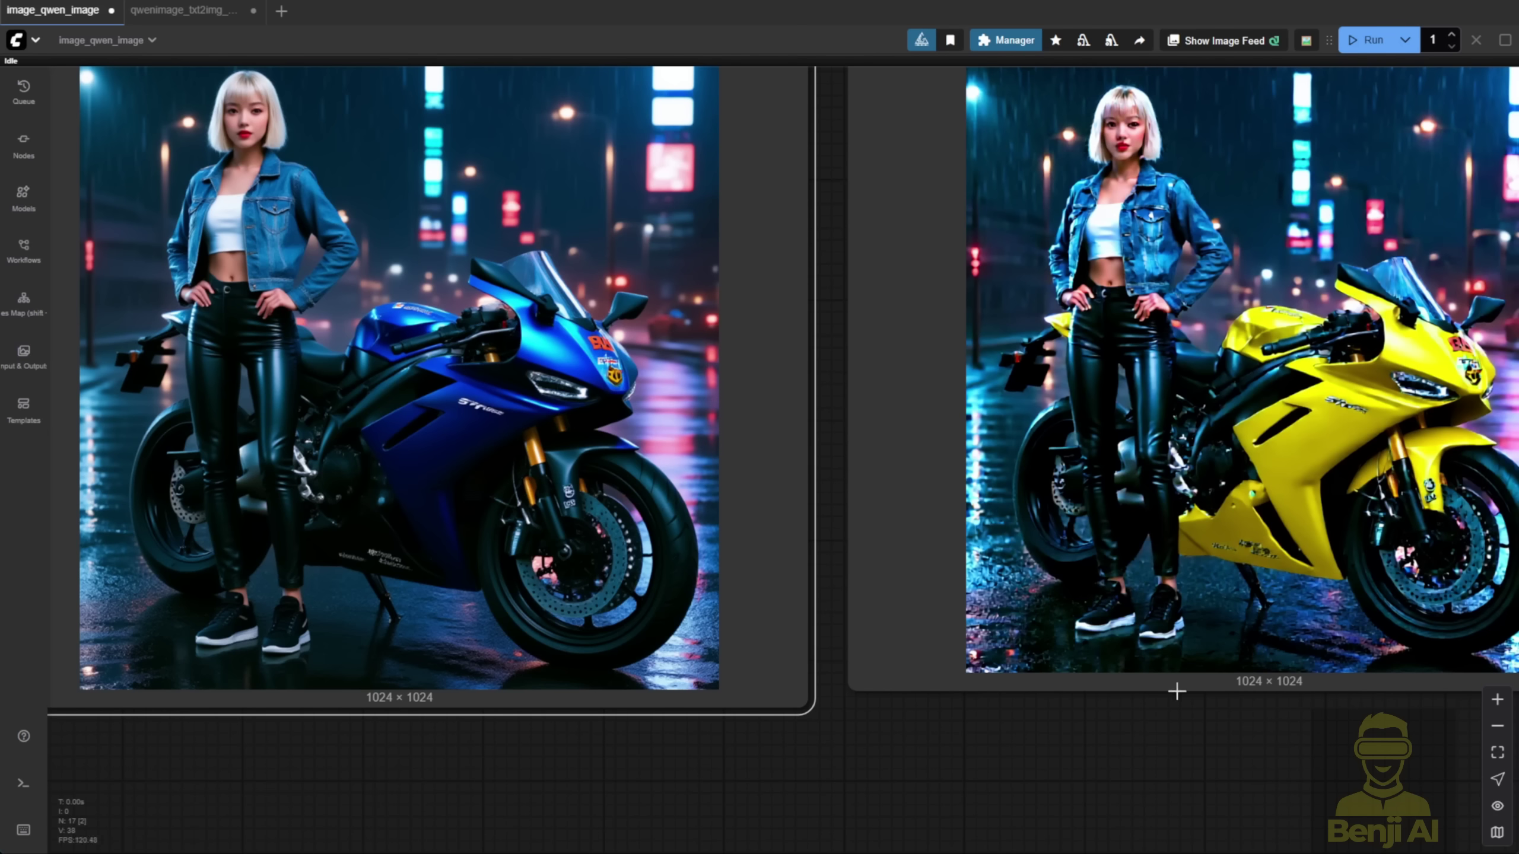
pyautogui.moveTo(1180, 744); pyautogui.dragTo(951, 785)
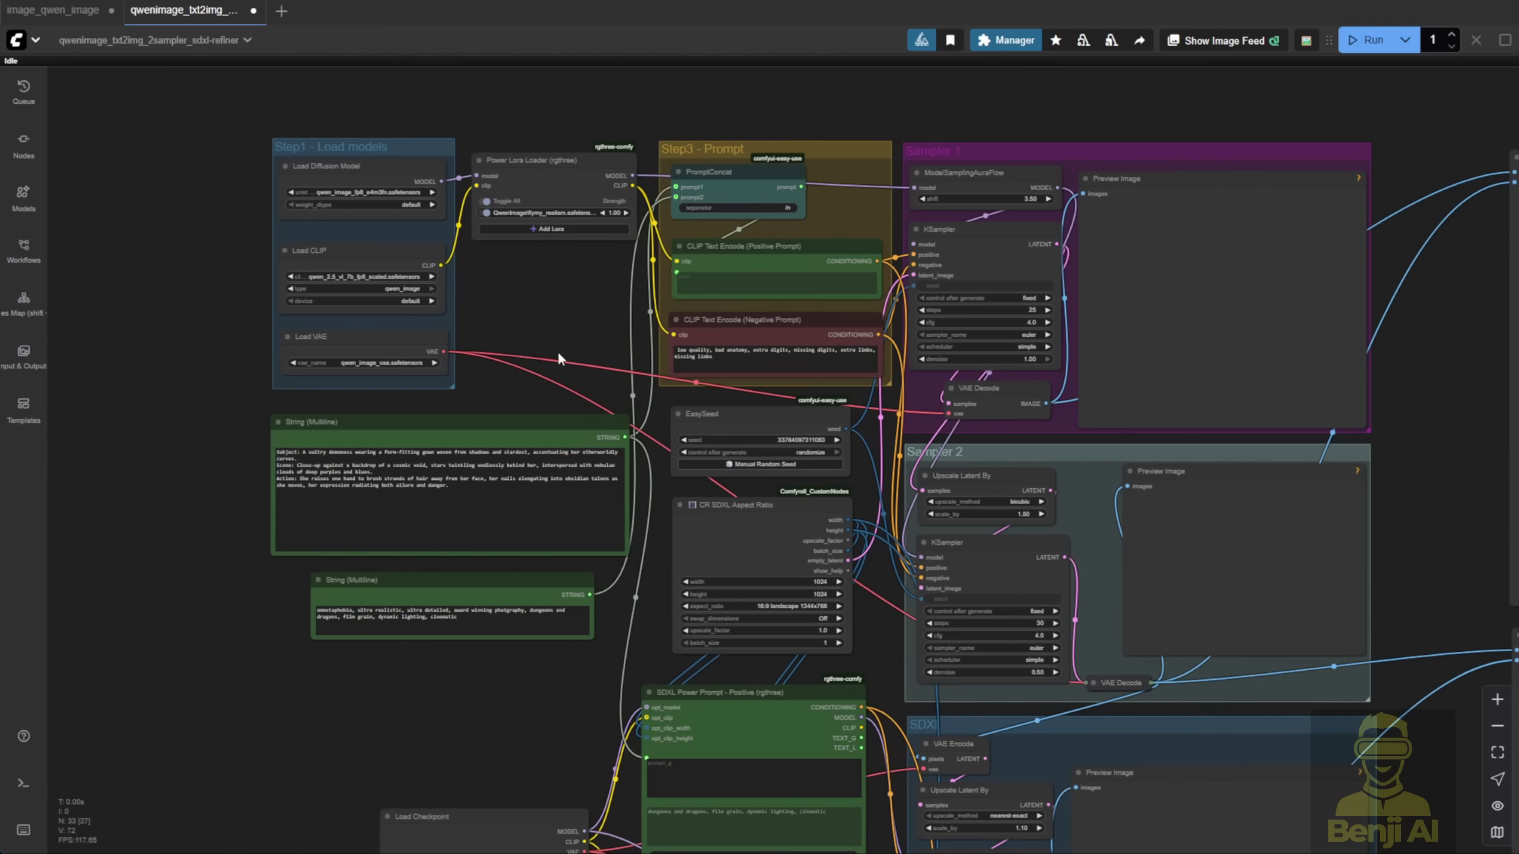
# Switch to the qwenimage_txt2img_2sampler_sdxl-refiner workflow and examine its model loaders, two samplers, SDXL prompts and refiner, and upscale group.
pyautogui.scroll(4, 552, 327)
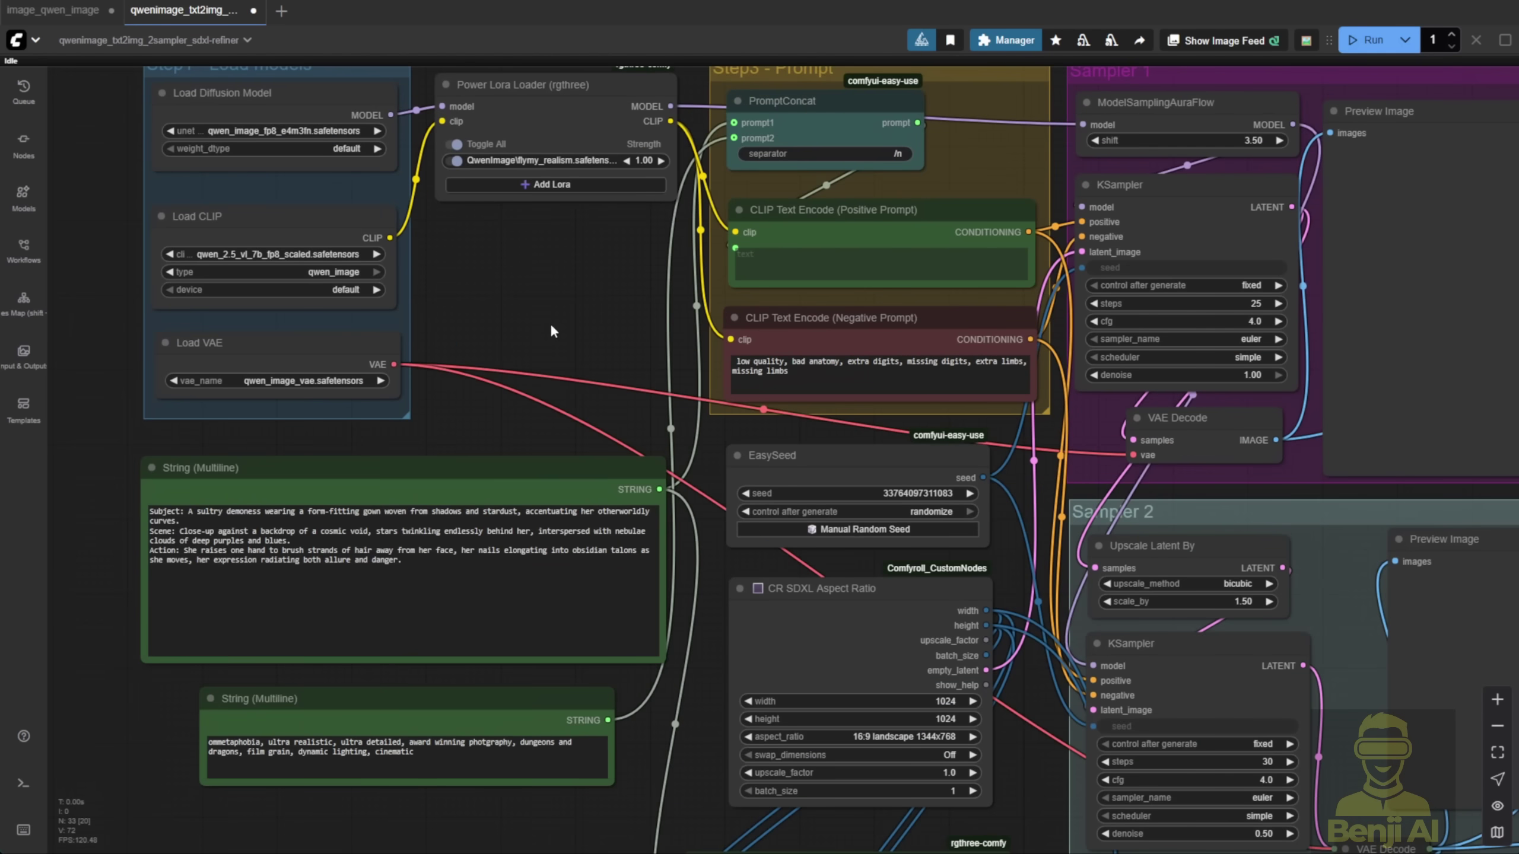
pyautogui.moveTo(489, 272); pyautogui.dragTo(525, 309)
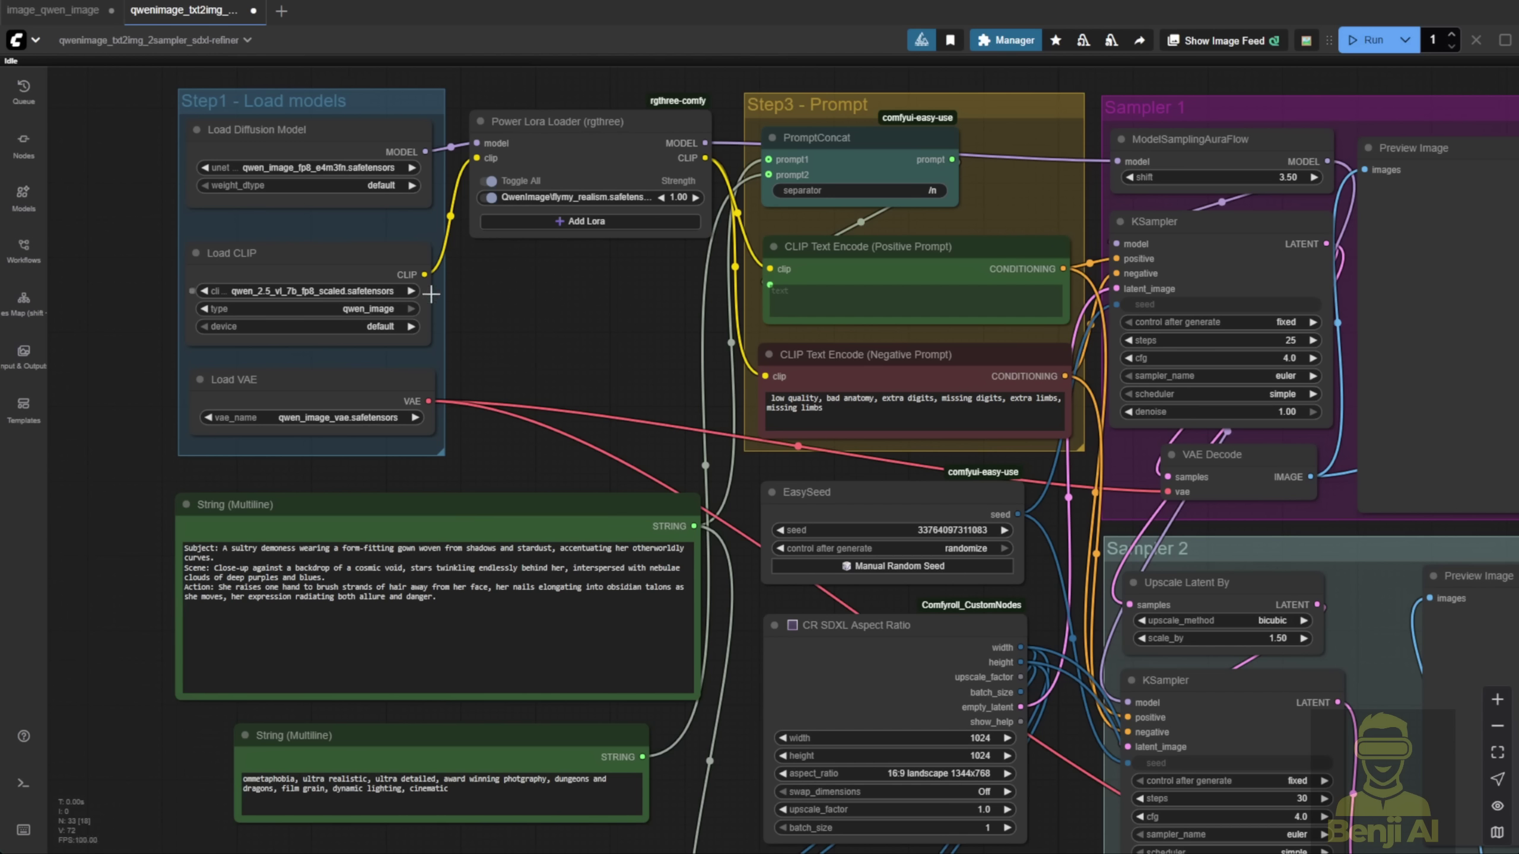
pyautogui.scroll(-2, 432, 290)
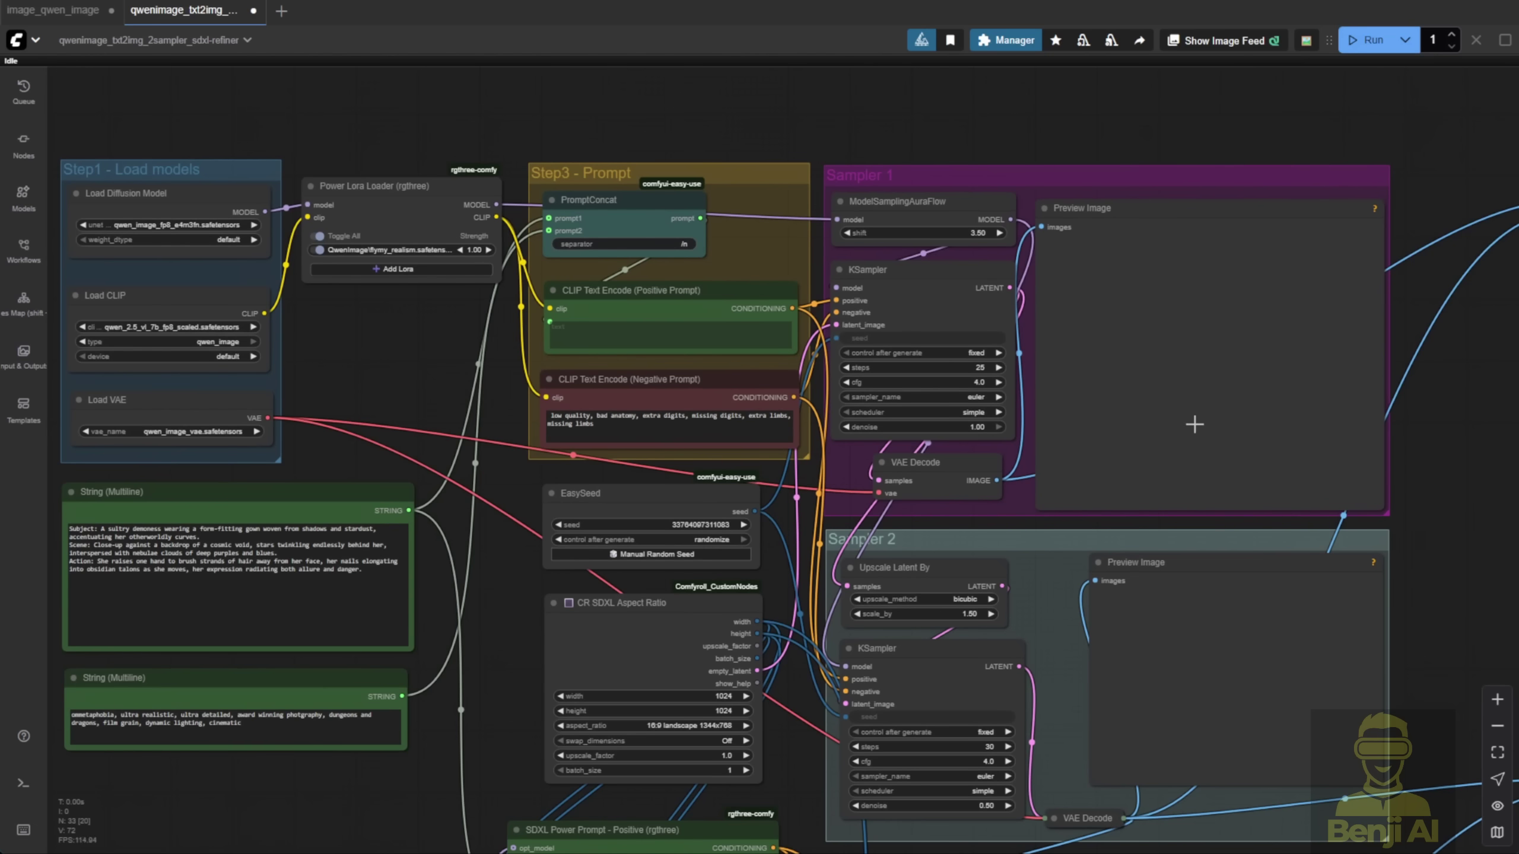
pyautogui.moveTo(1417, 473); pyautogui.dragTo(1359, 402)
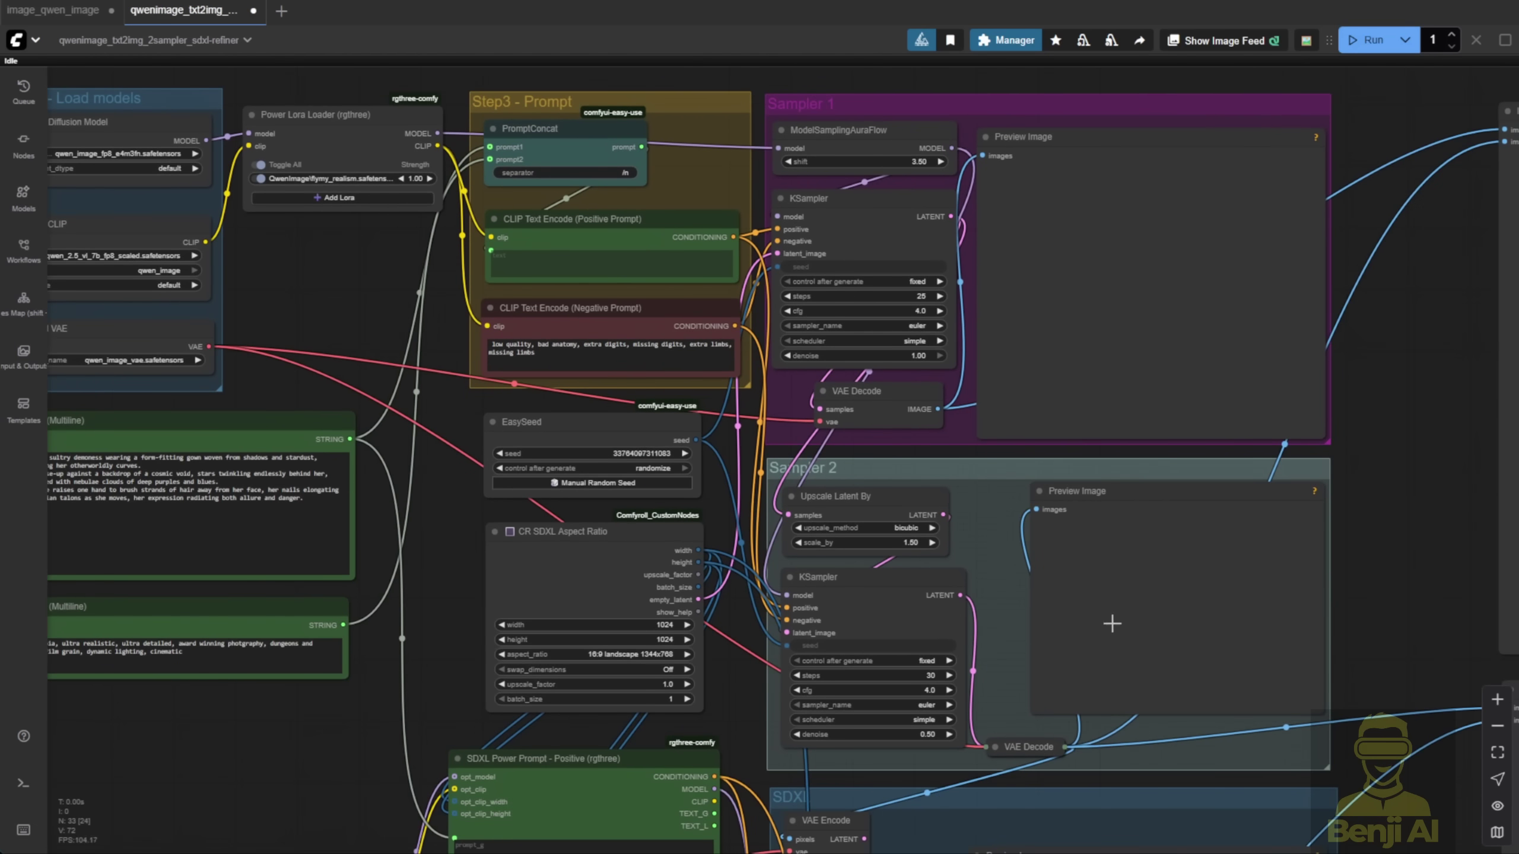
pyautogui.moveTo(1407, 617); pyautogui.dragTo(1332, 233)
pyautogui.moveTo(614, 350); pyautogui.dragTo(617, 359)
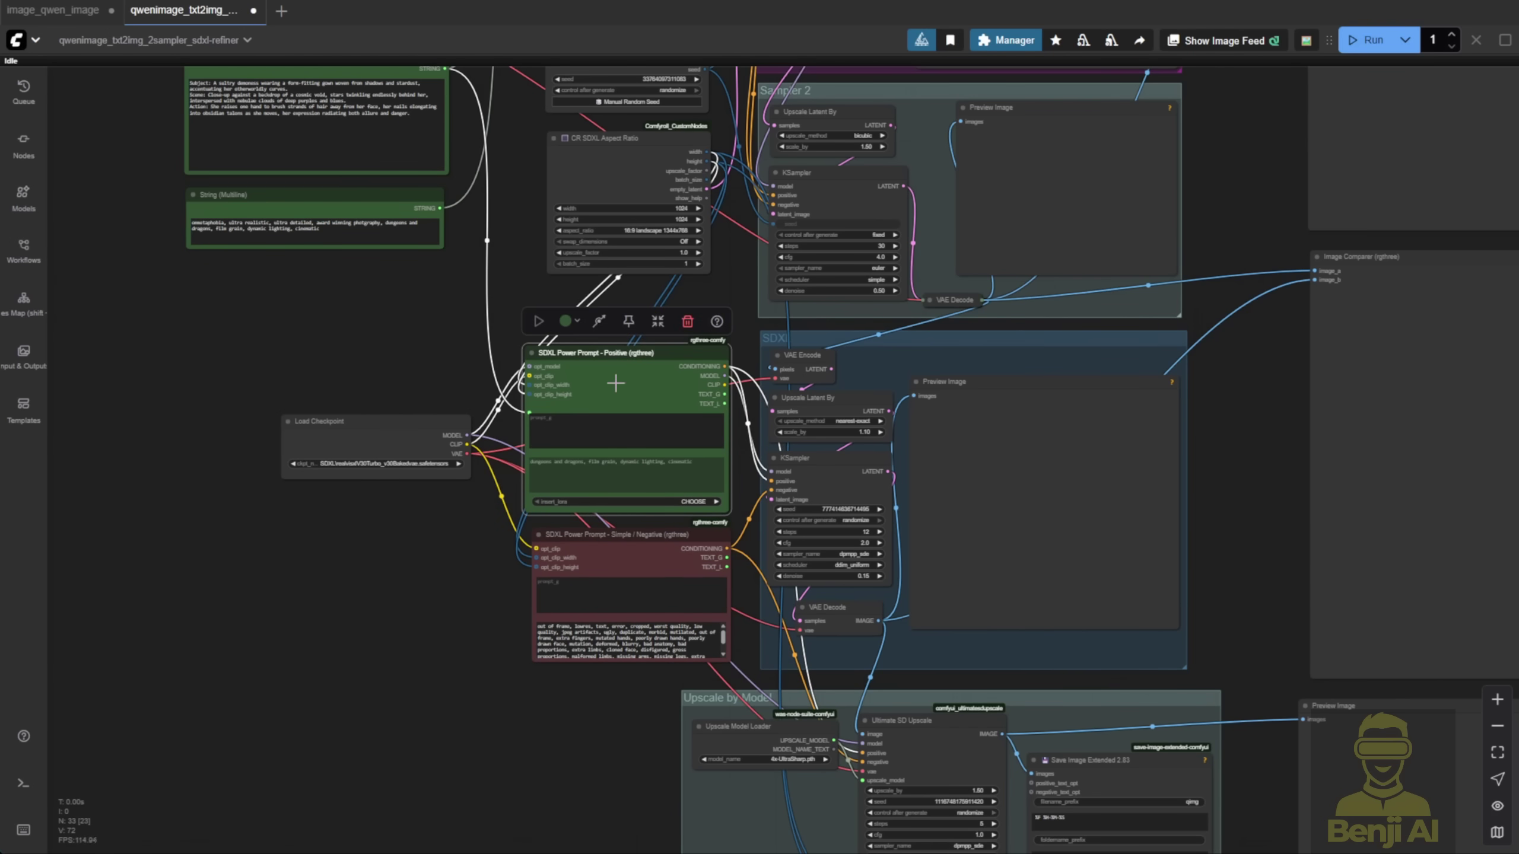
pyautogui.click(448, 305)
pyautogui.scroll(4, 562, 443)
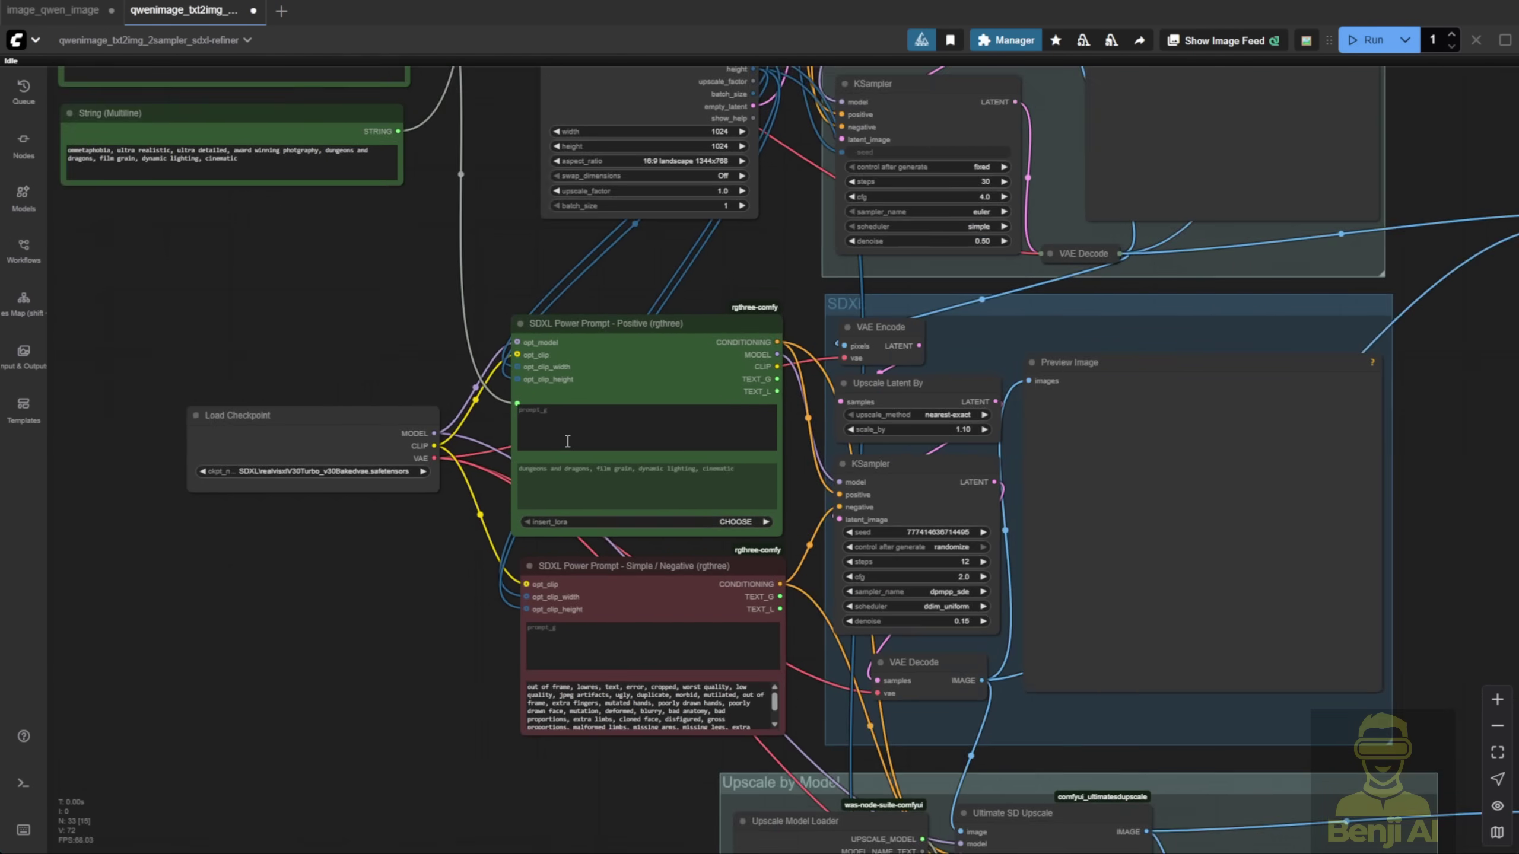
pyautogui.scroll(-4, 734, 238)
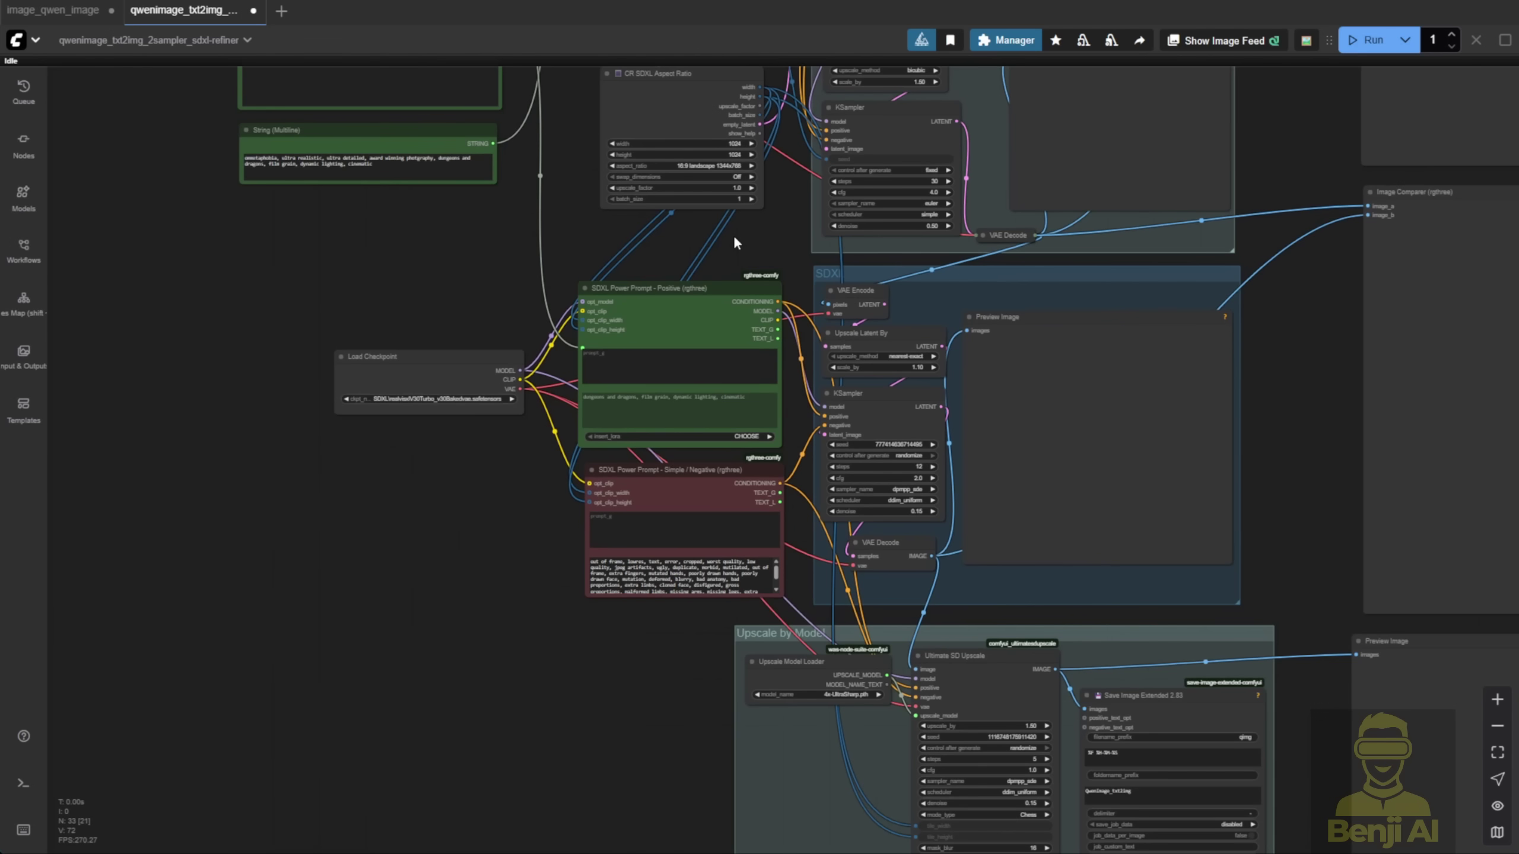
pyautogui.moveTo(735, 239); pyautogui.dragTo(726, 620)
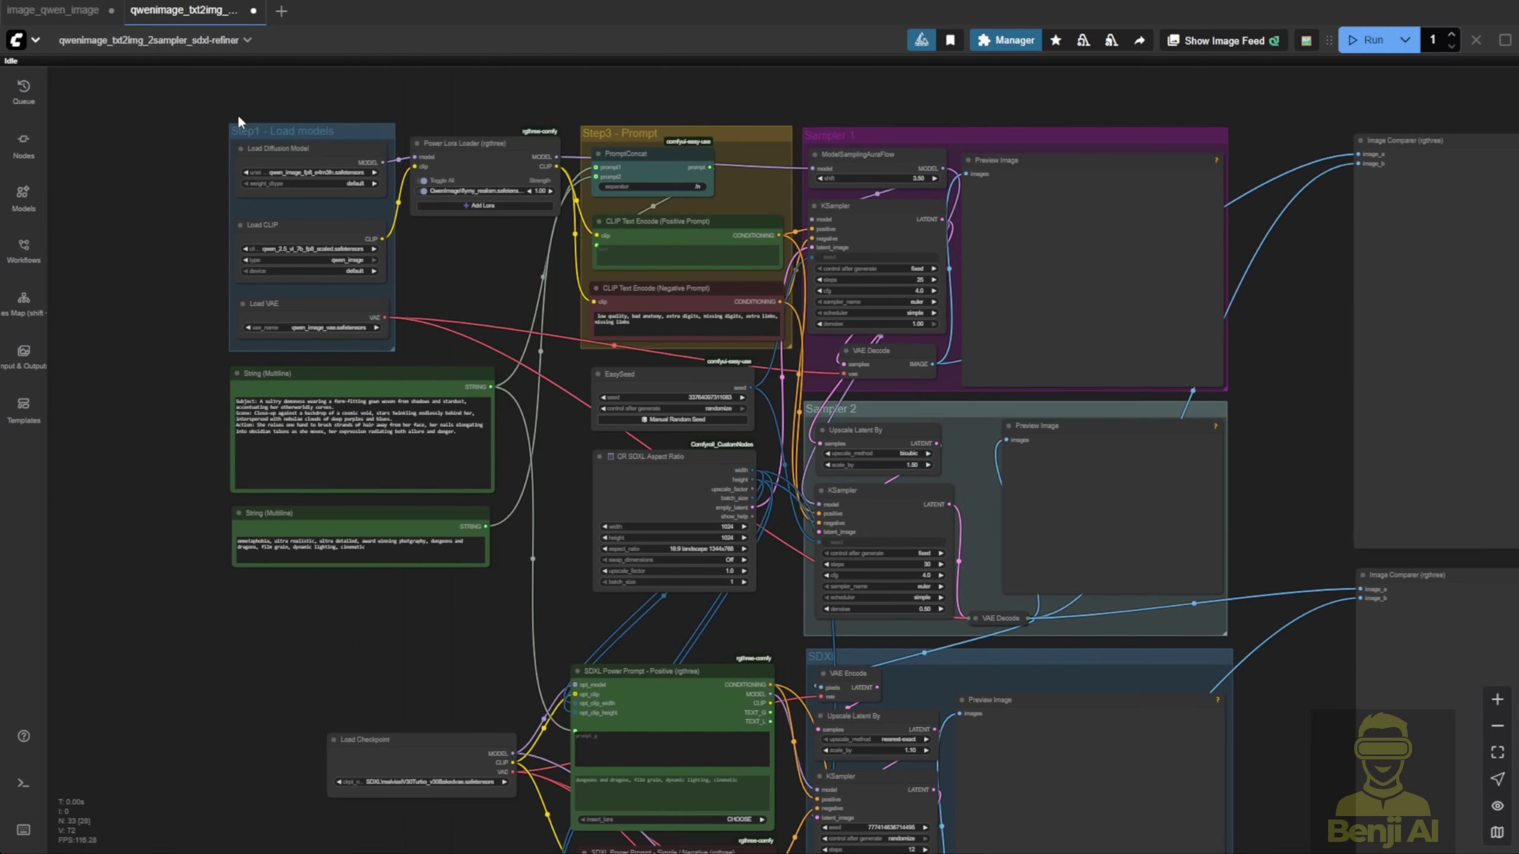
# Return to the image_qwen_image workflow and move the TextEncodeQwenImageEdit node slightly down in the Step3 - Prompt group.
pyautogui.click(75, 23)
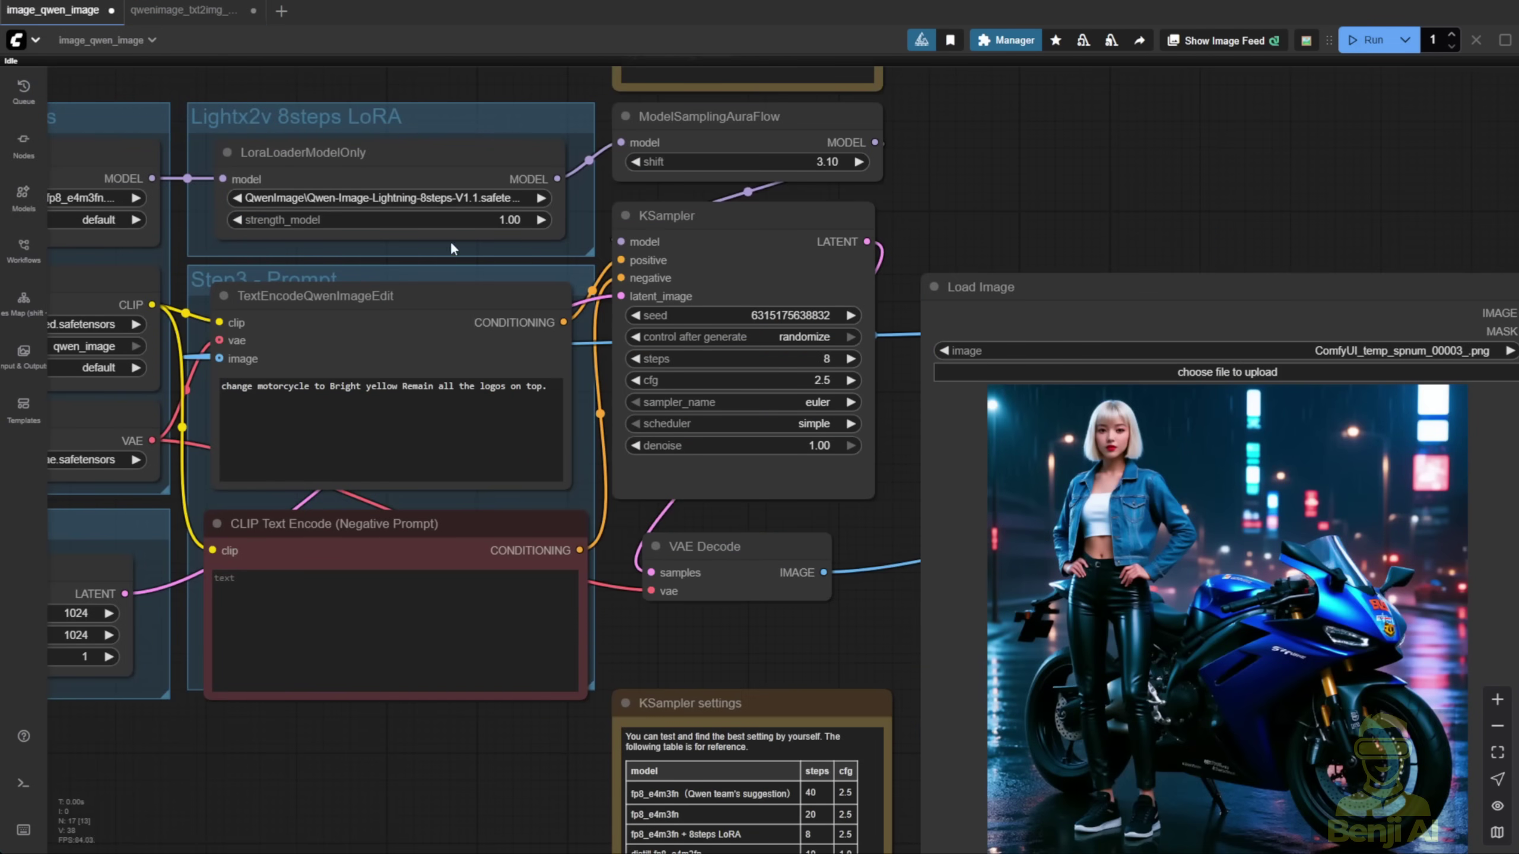
pyautogui.scroll(-4, 446, 336)
pyautogui.moveTo(327, 642); pyautogui.dragTo(709, 639)
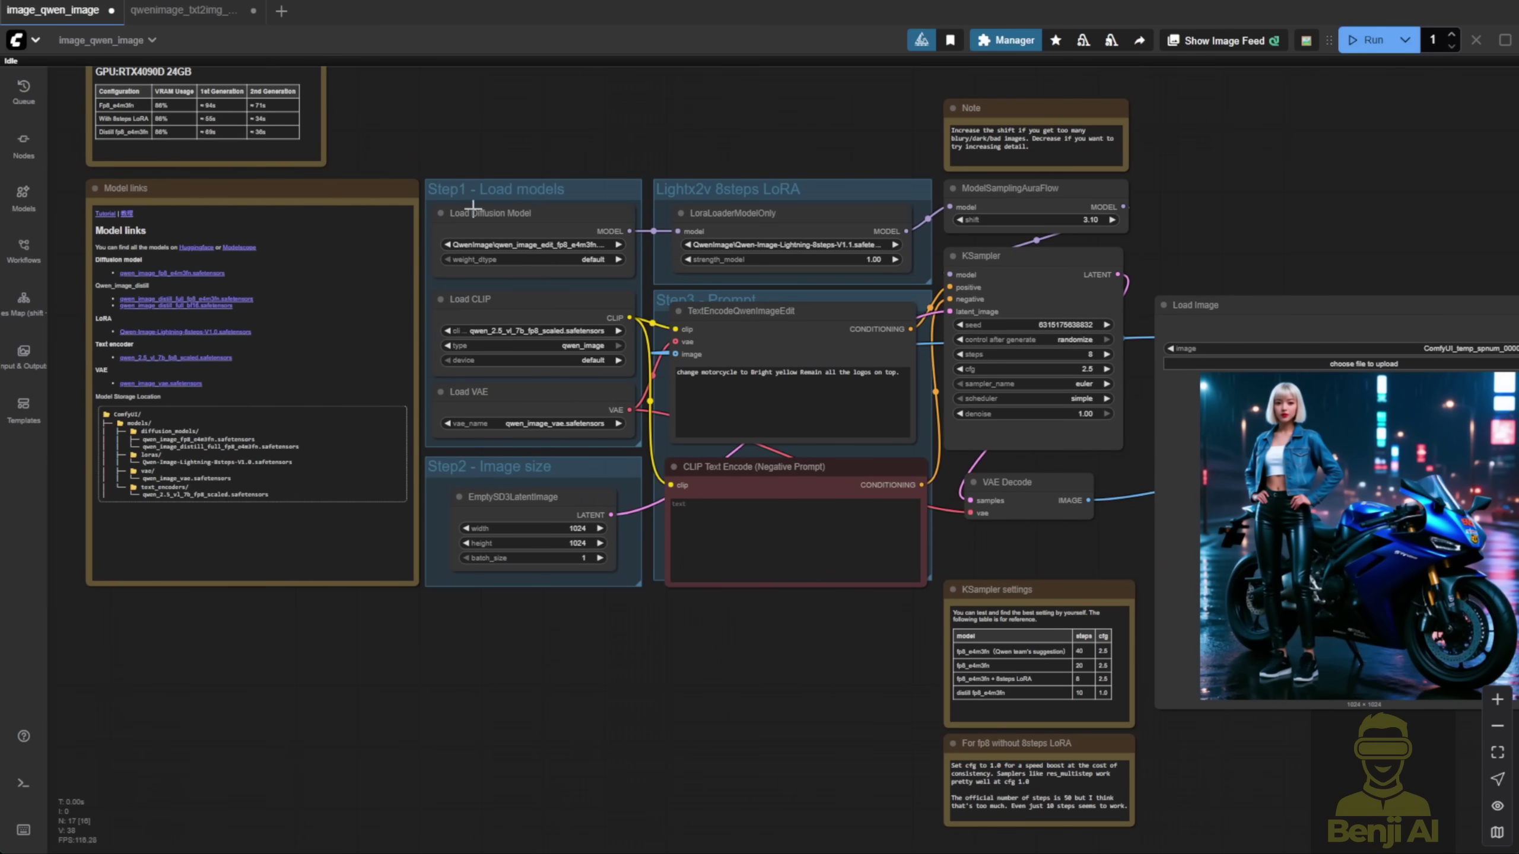
pyautogui.scroll(3, 545, 260)
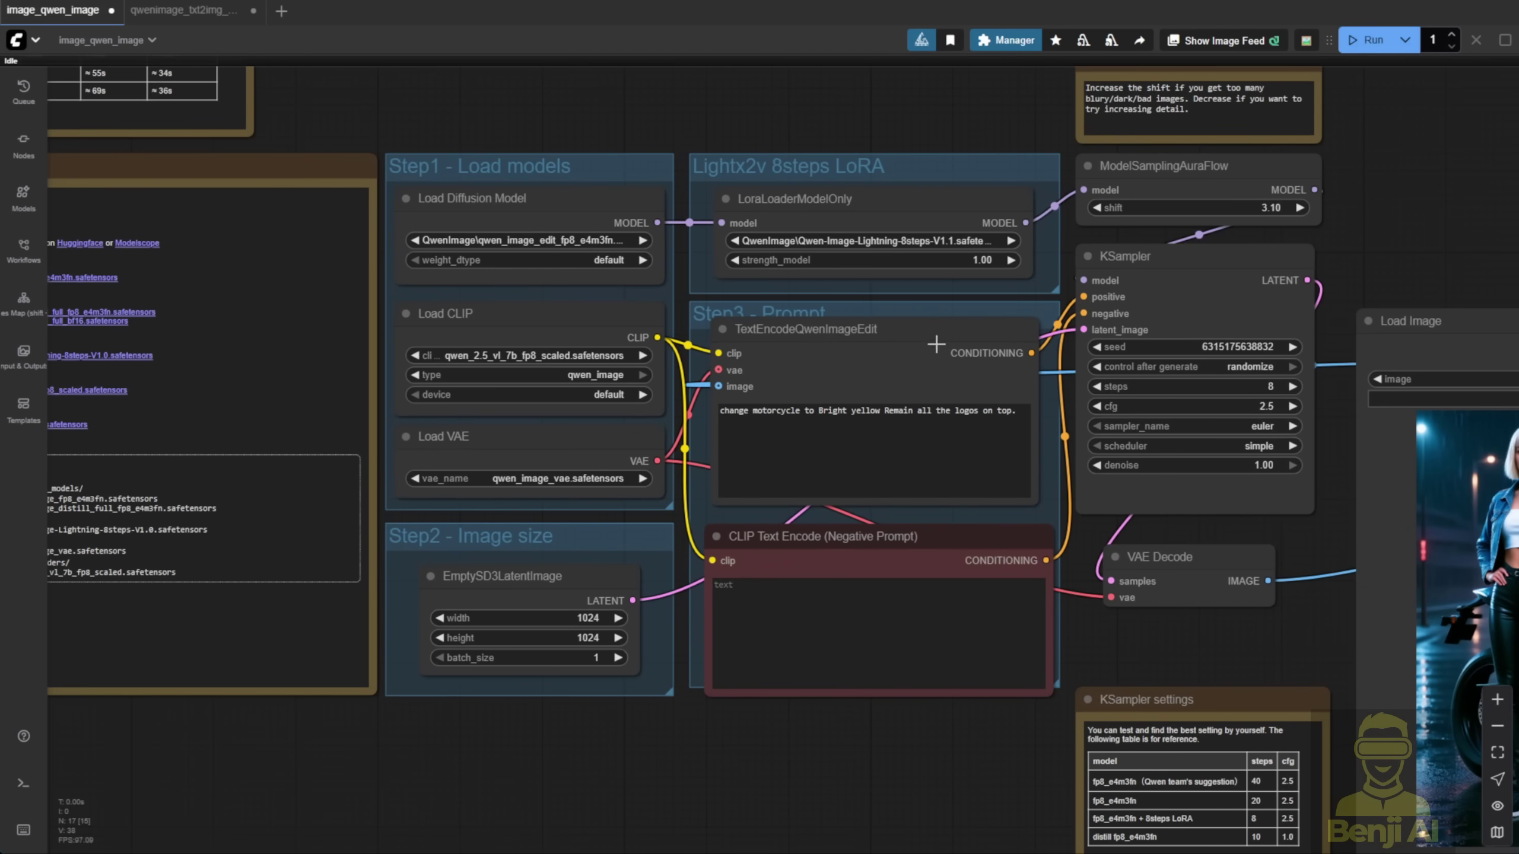
pyautogui.moveTo(936, 339); pyautogui.dragTo(939, 361)
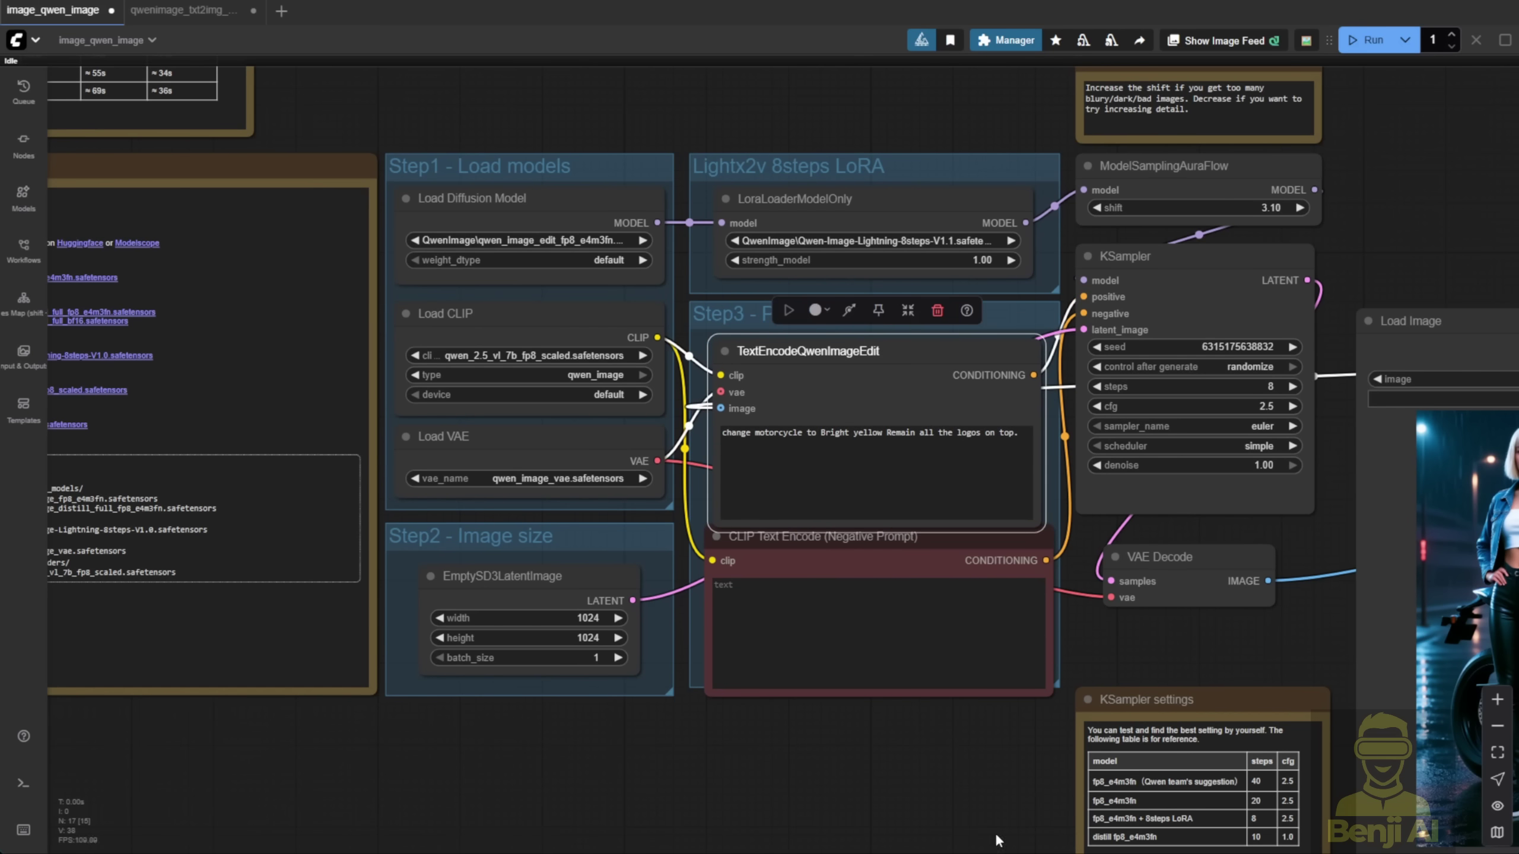
pyautogui.moveTo(984, 823); pyautogui.dragTo(630, 723)
pyautogui.scroll(-2, 711, 620)
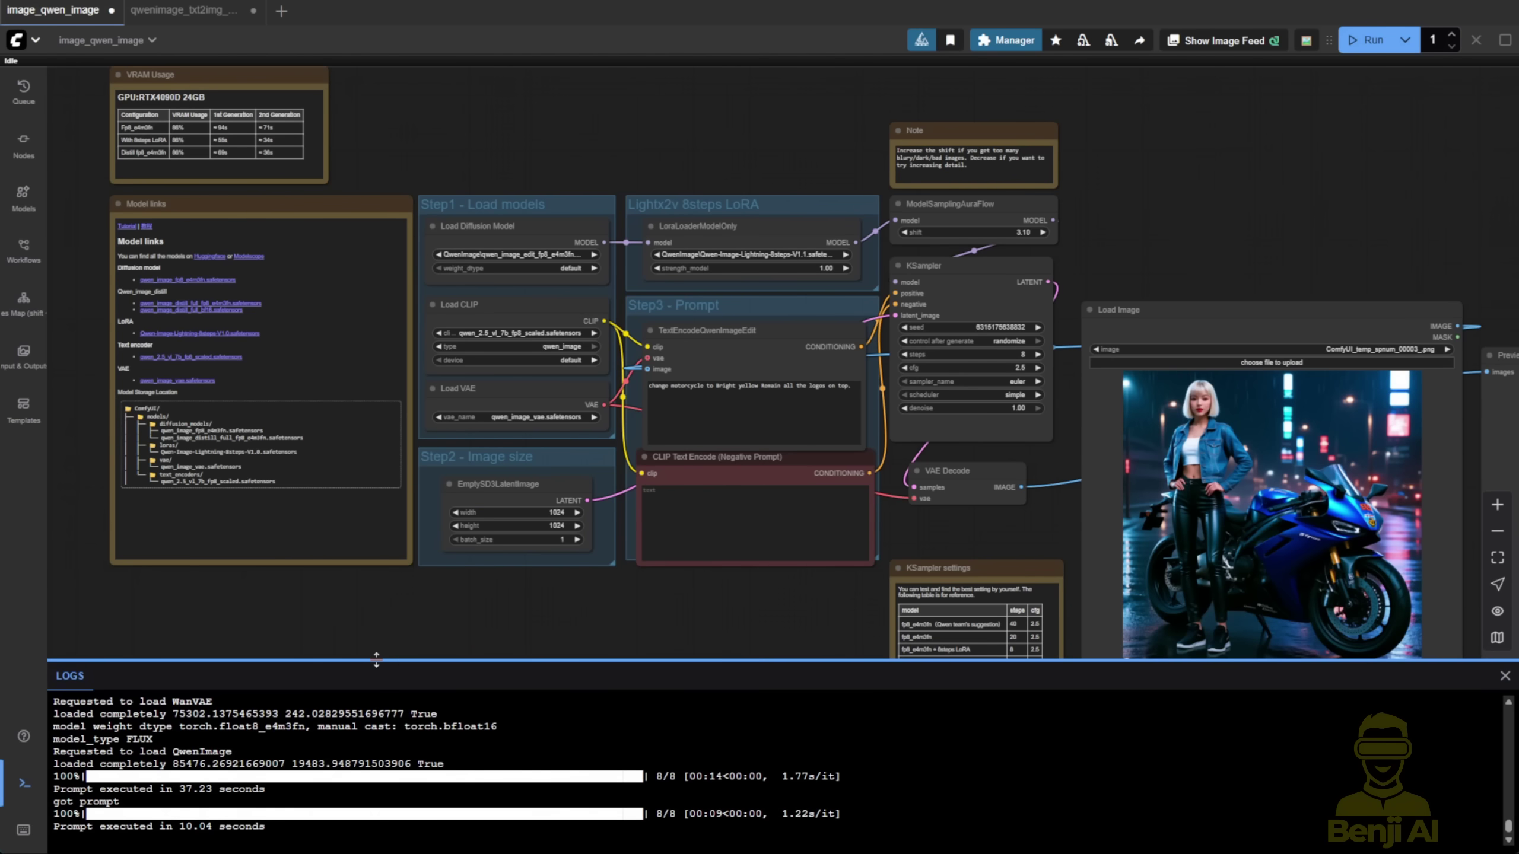
# Show the execution logs and check the sampling times of the last two runs, highlighting the time values in the progress lines.
pyautogui.moveTo(377, 660); pyautogui.dragTo(377, 697)
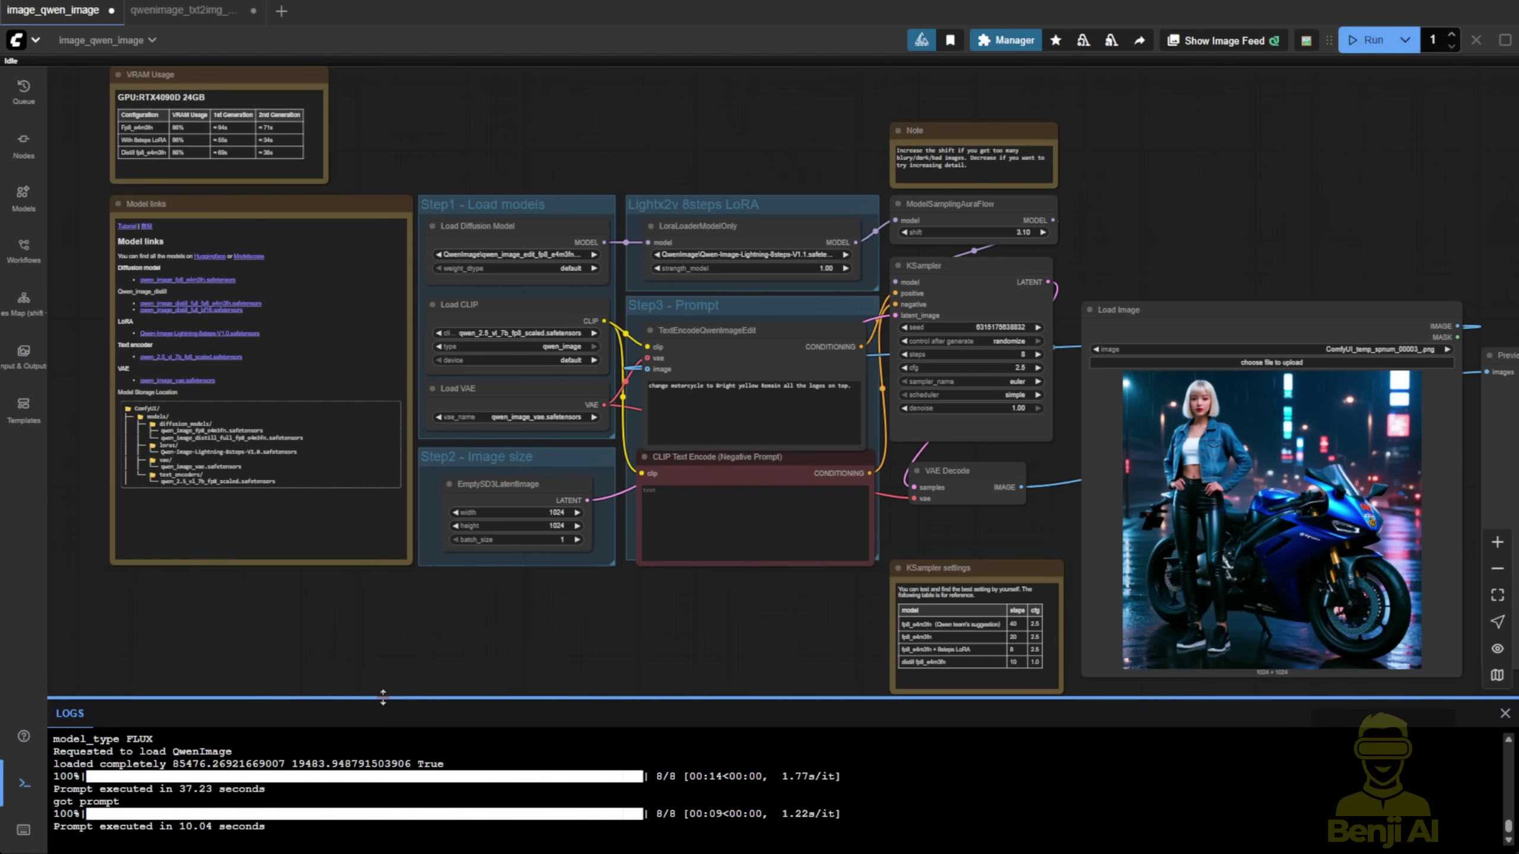
pyautogui.moveTo(715, 816); pyautogui.dragTo(741, 816)
pyautogui.scroll(8, 1024, 382)
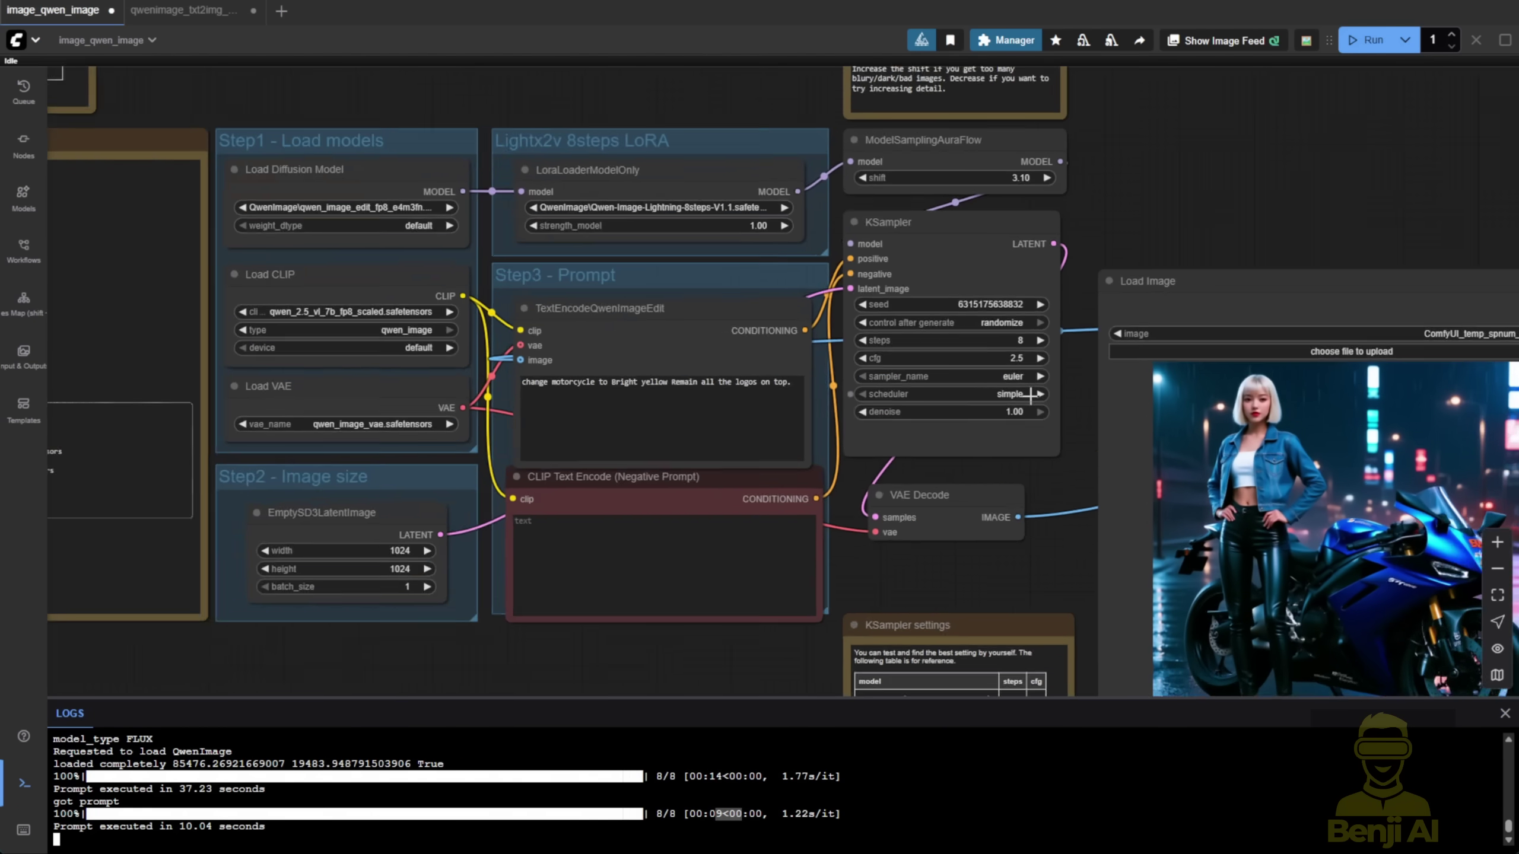
pyautogui.scroll(2, 1006, 322)
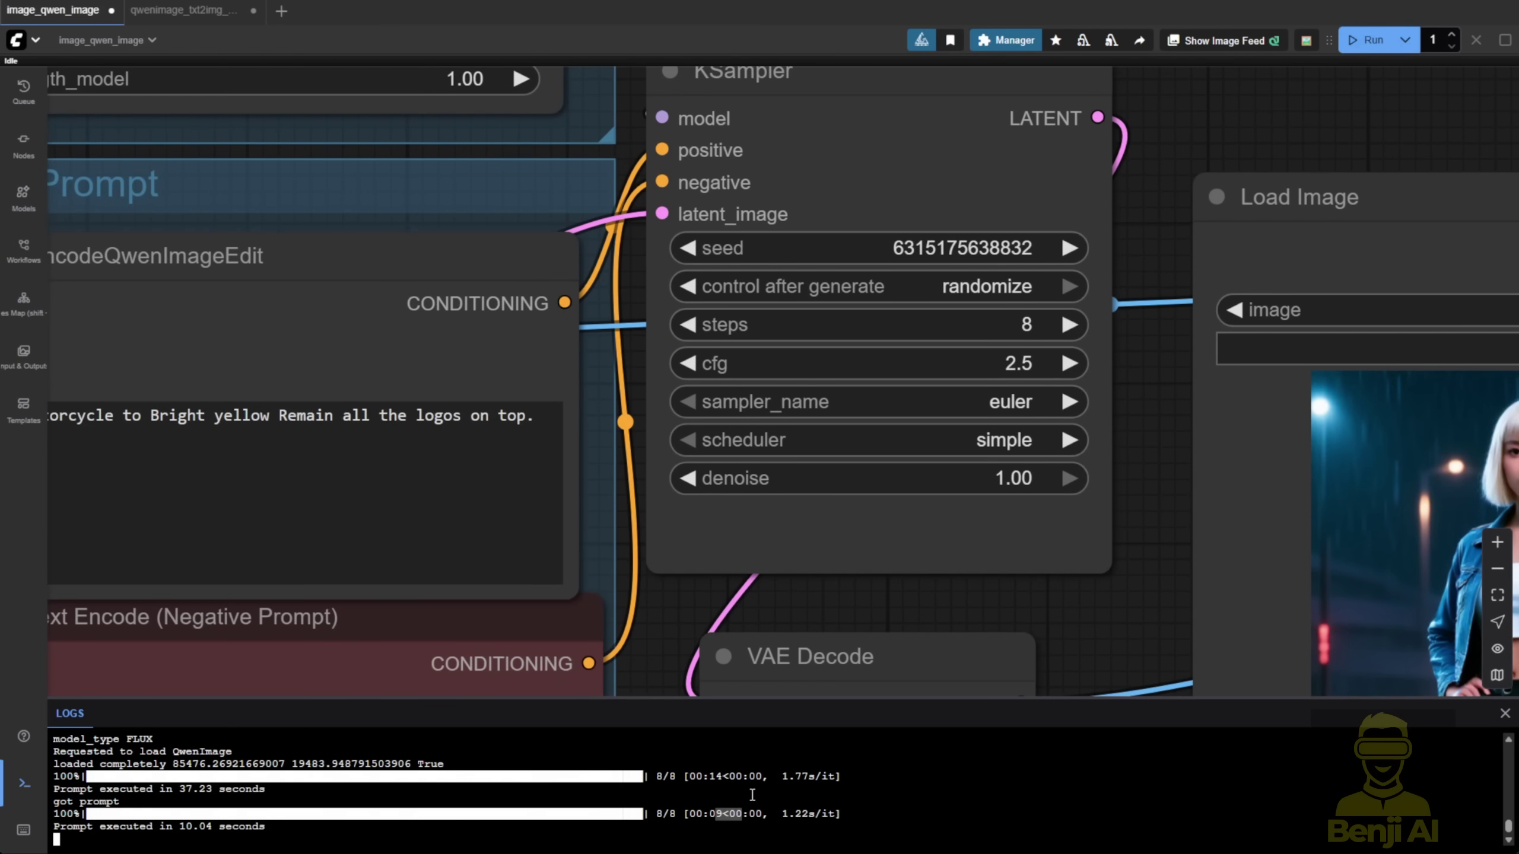
pyautogui.moveTo(704, 777); pyautogui.dragTo(726, 778)
pyautogui.scroll(-5, 1182, 644)
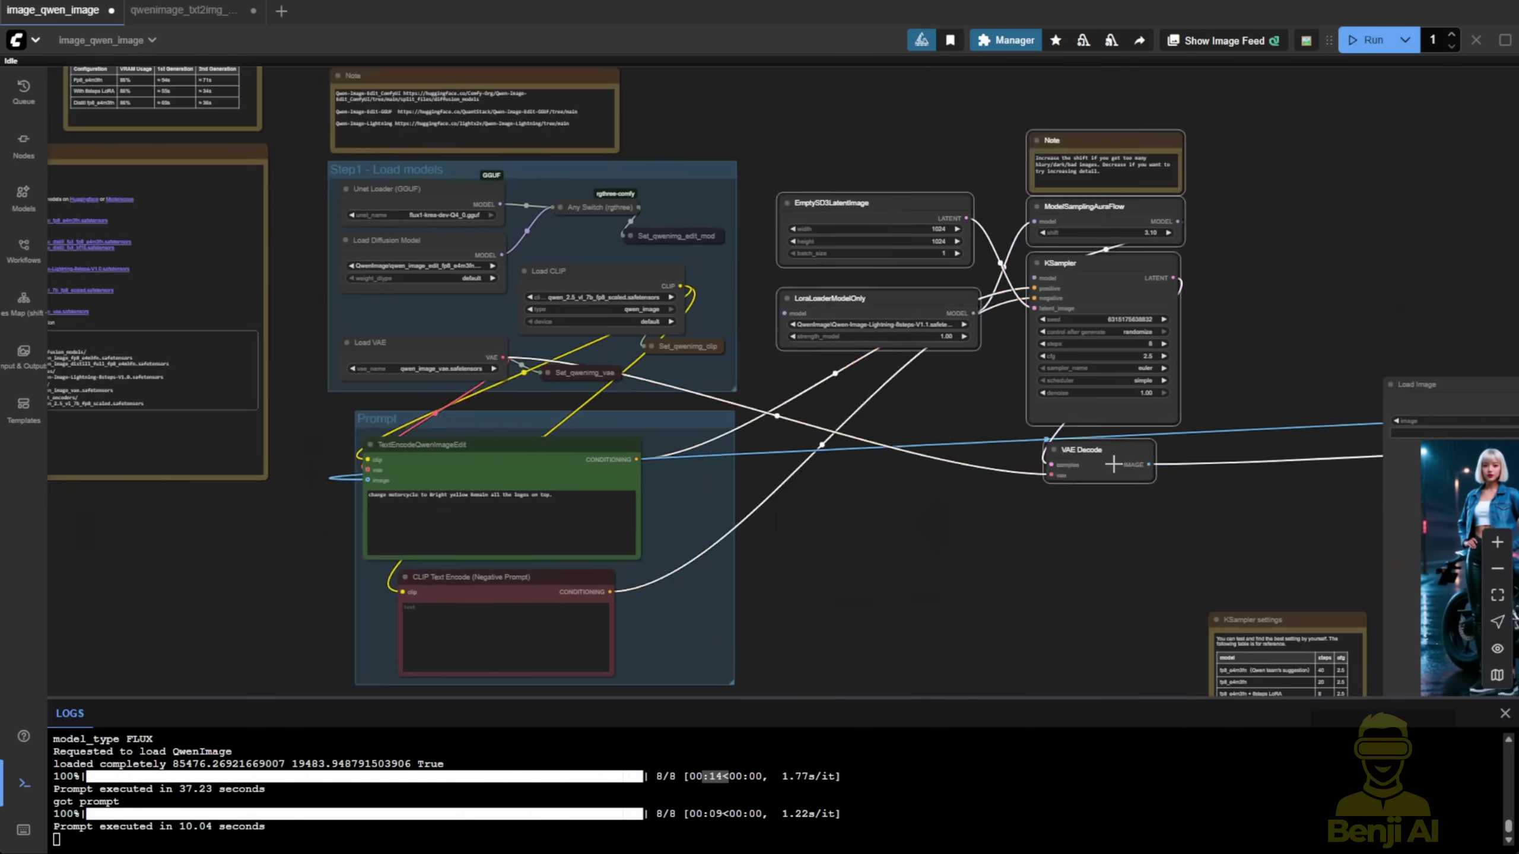
# Title the sampler group "Sampler 1 - Qwen Image Edit" and rearrange the nodes in the sampler and prompt groups.
pyautogui.write('Sampler 1 - Qwen Image Edit')
pyautogui.moveTo(997, 272); pyautogui.dragTo(1080, 634)
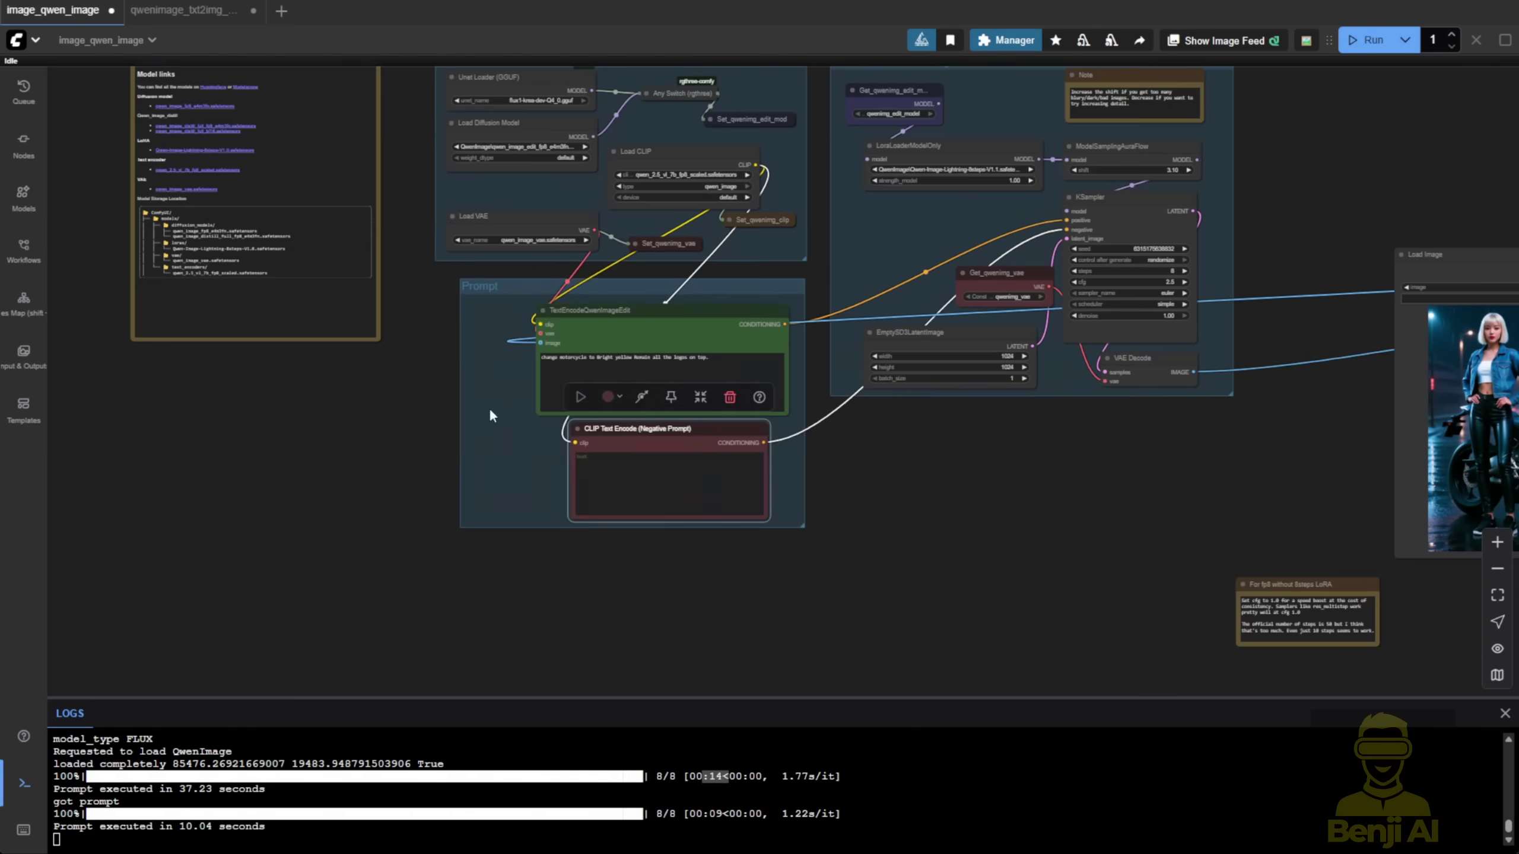
pyautogui.moveTo(718, 311); pyautogui.dragTo(678, 493)
# Bring the two-sampler text-to-image nodes into the image_qwen_image workflow and select the nodes around CR SDXL Aspect Ratio.
pyautogui.scroll(-7, 678, 493)
pyautogui.scroll(10, 702, 349)
pyautogui.moveTo(611, 237); pyautogui.dragTo(1031, 617)
pyautogui.click(695, 594)
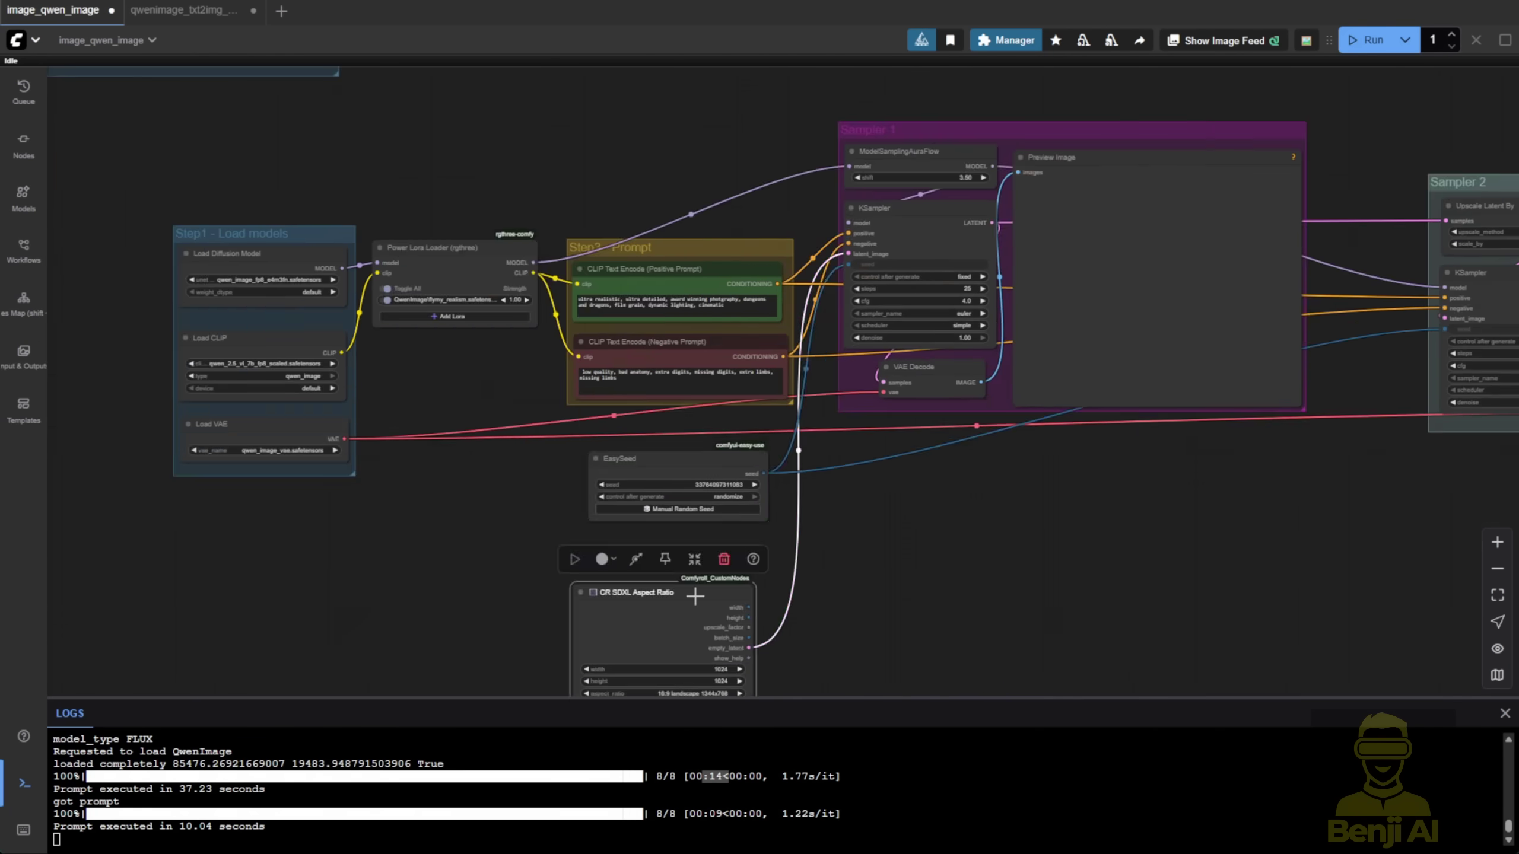
pyautogui.scroll(-6, 695, 593)
pyautogui.moveTo(443, 414); pyautogui.dragTo(861, 712)
pyautogui.press('.')
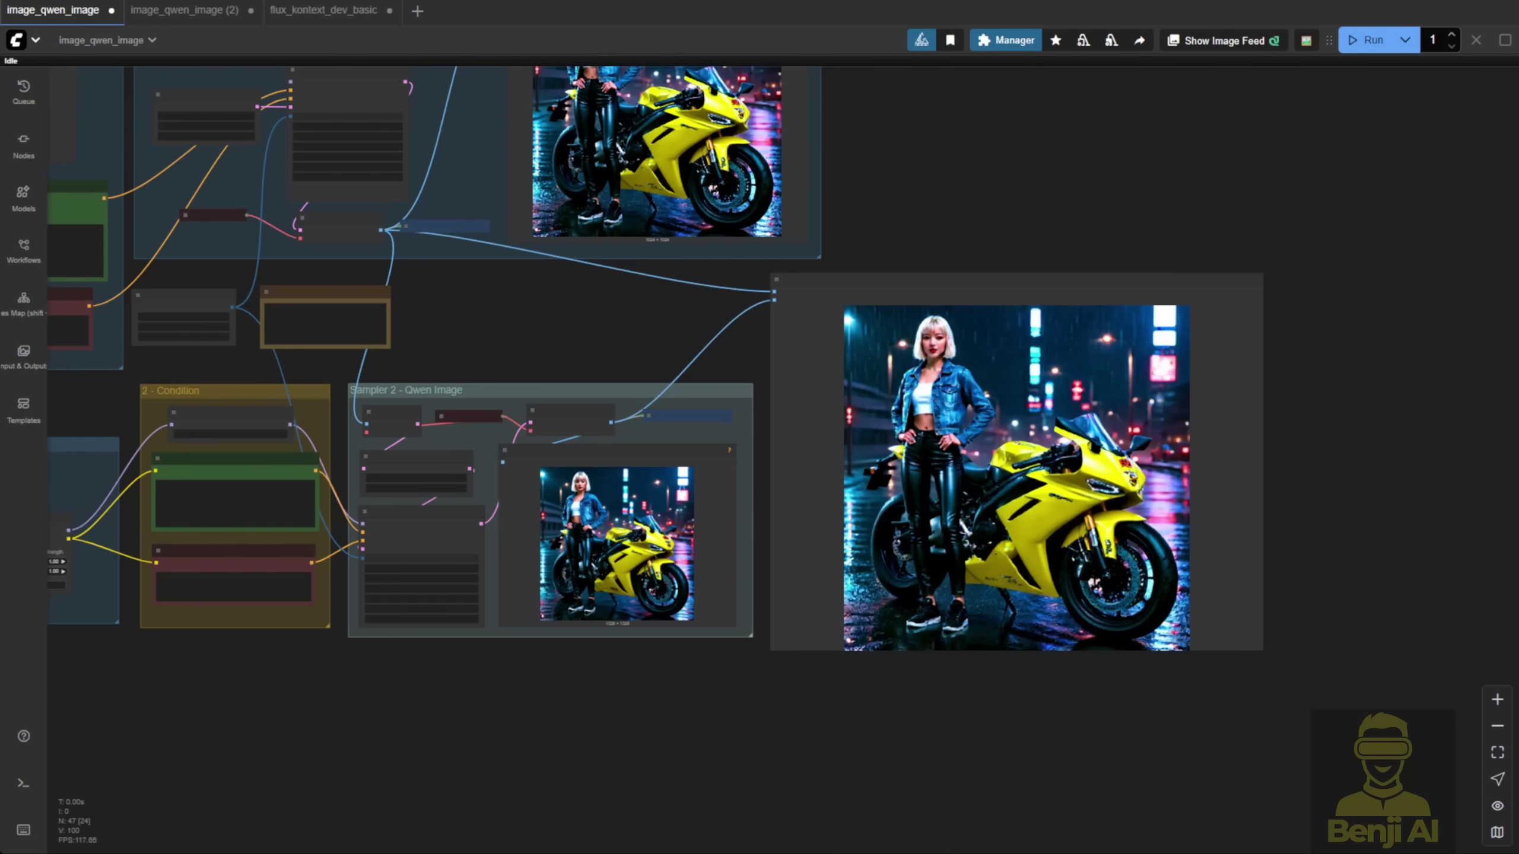
# Examine the combined two-stage workflow, from Sampler 1 - Qwen Image Edit to the second stage's LoRA loader, prompts and Sampler 2 settings.
pyautogui.scroll(-3, 720, 720)
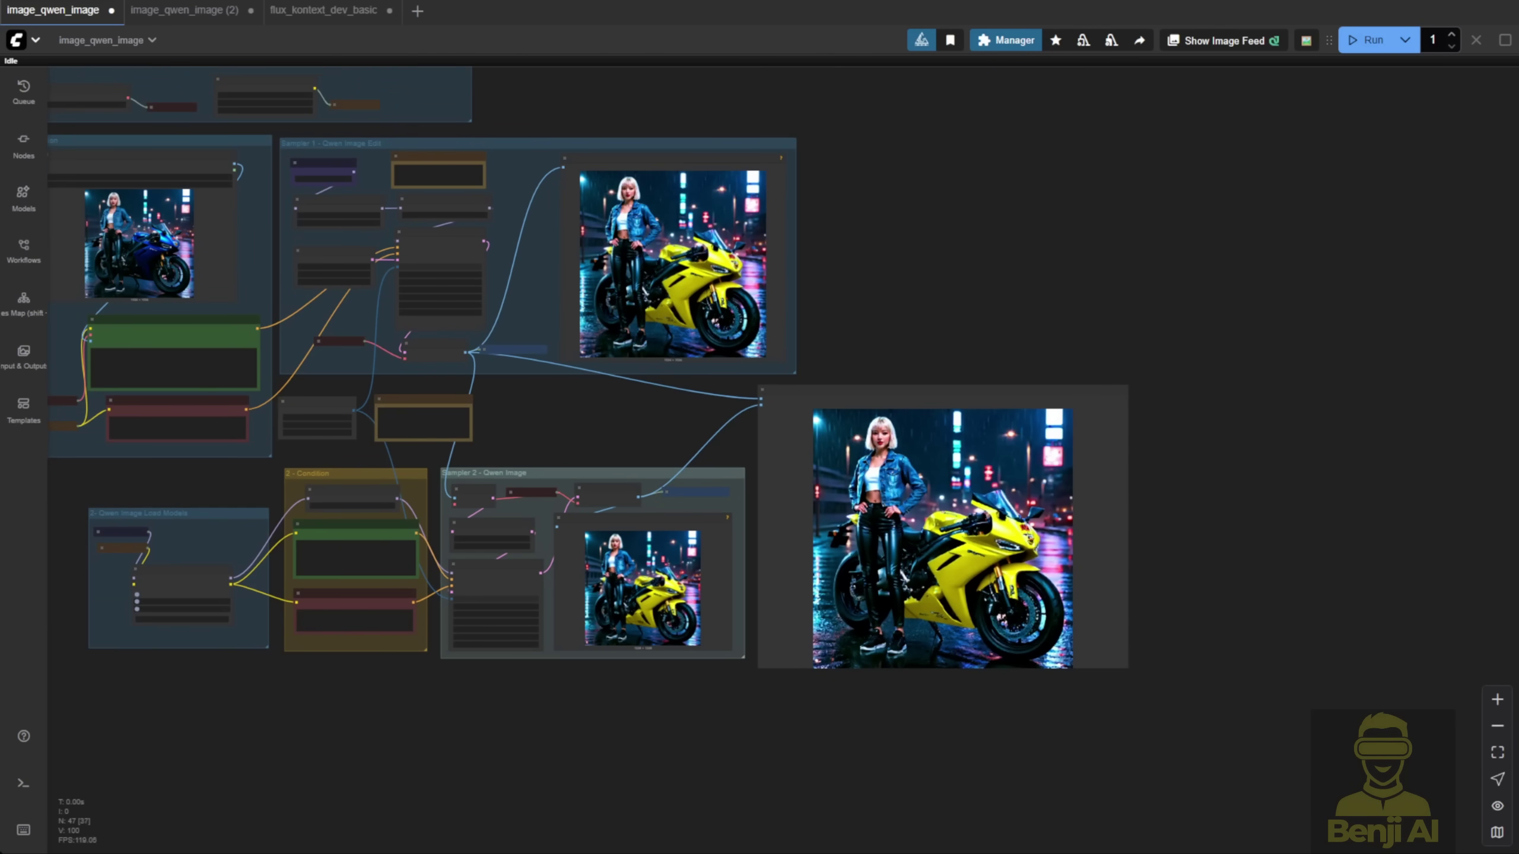
pyautogui.moveTo(704, 735); pyautogui.dragTo(808, 821)
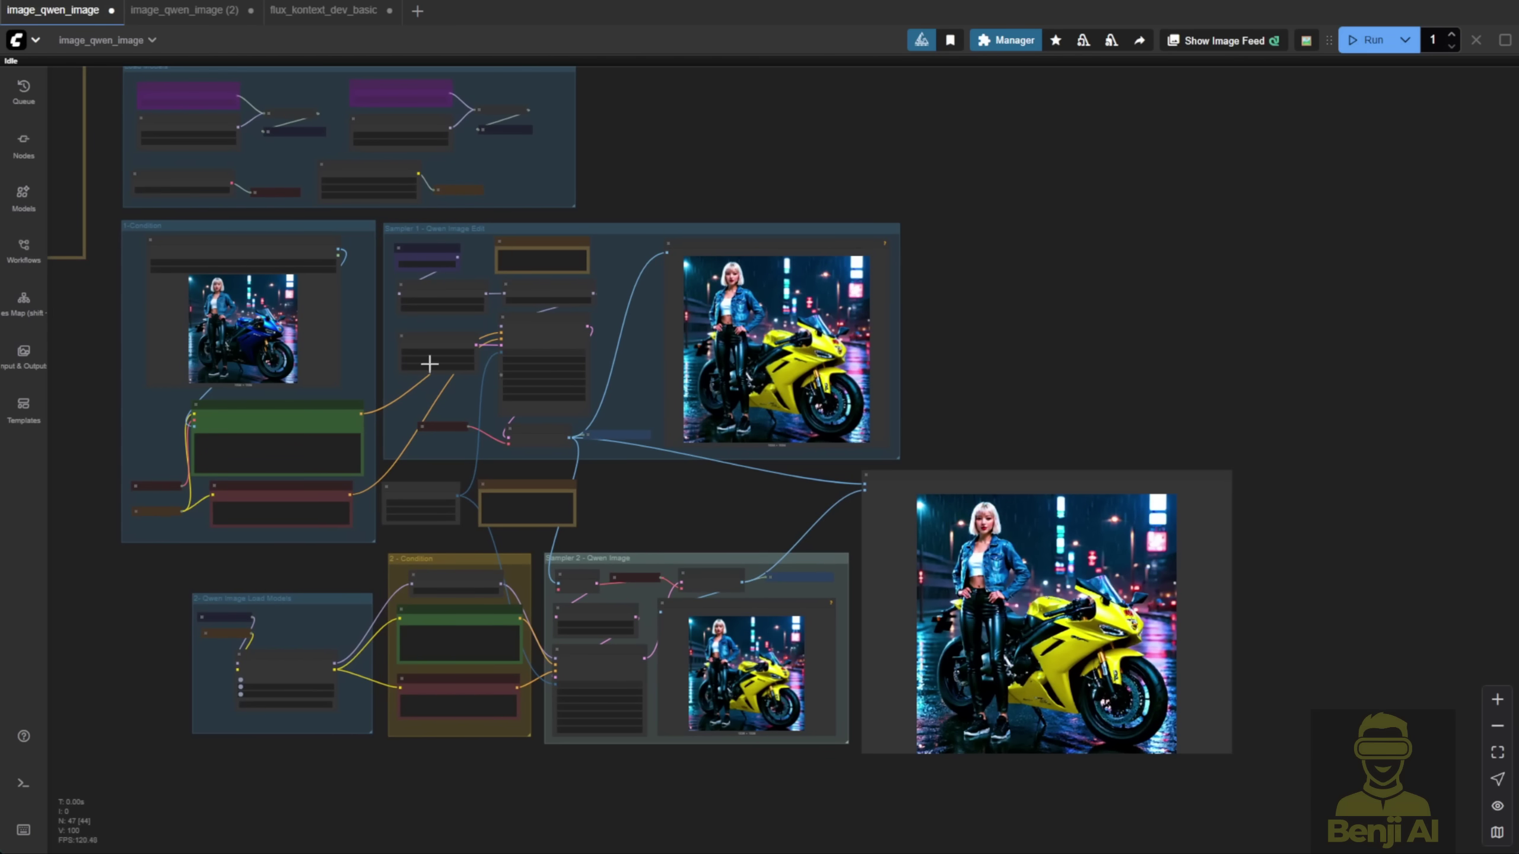
pyautogui.moveTo(1130, 297); pyautogui.dragTo(1204, 340)
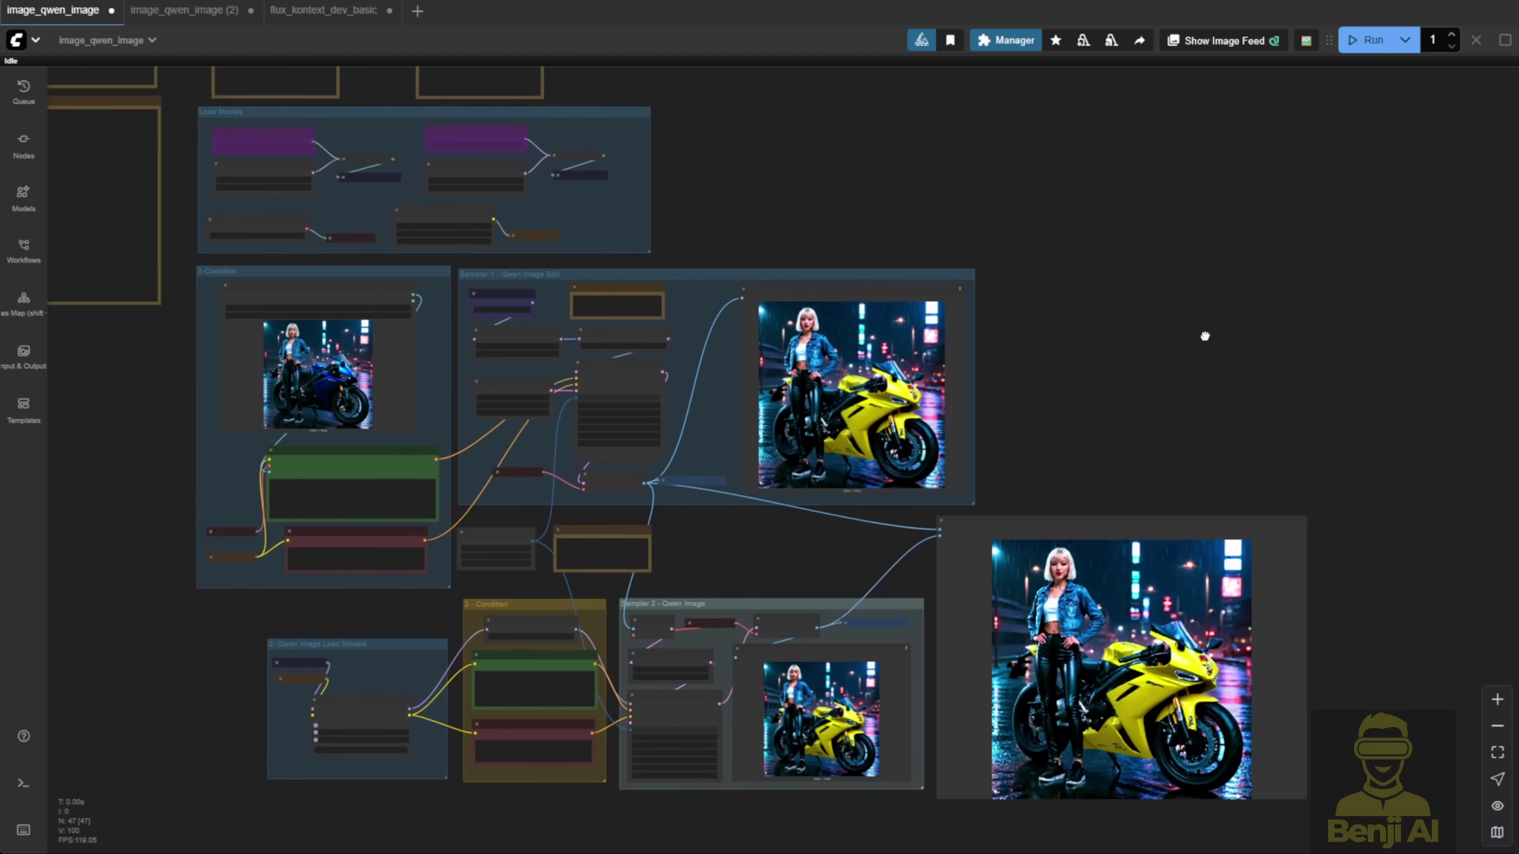
pyautogui.scroll(3, 733, 360)
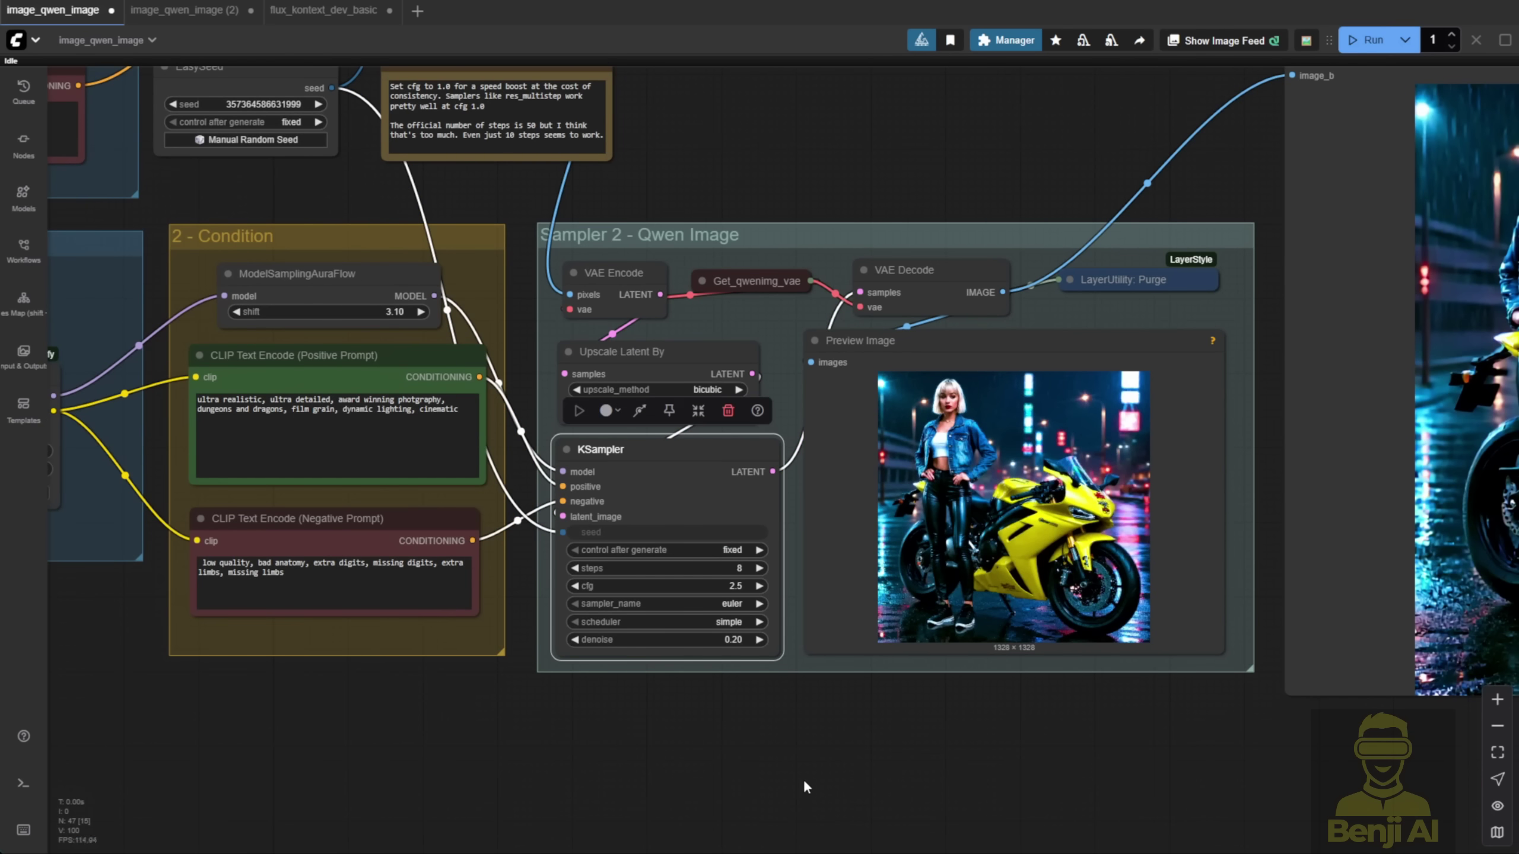
pyautogui.scroll(-3, 803, 779)
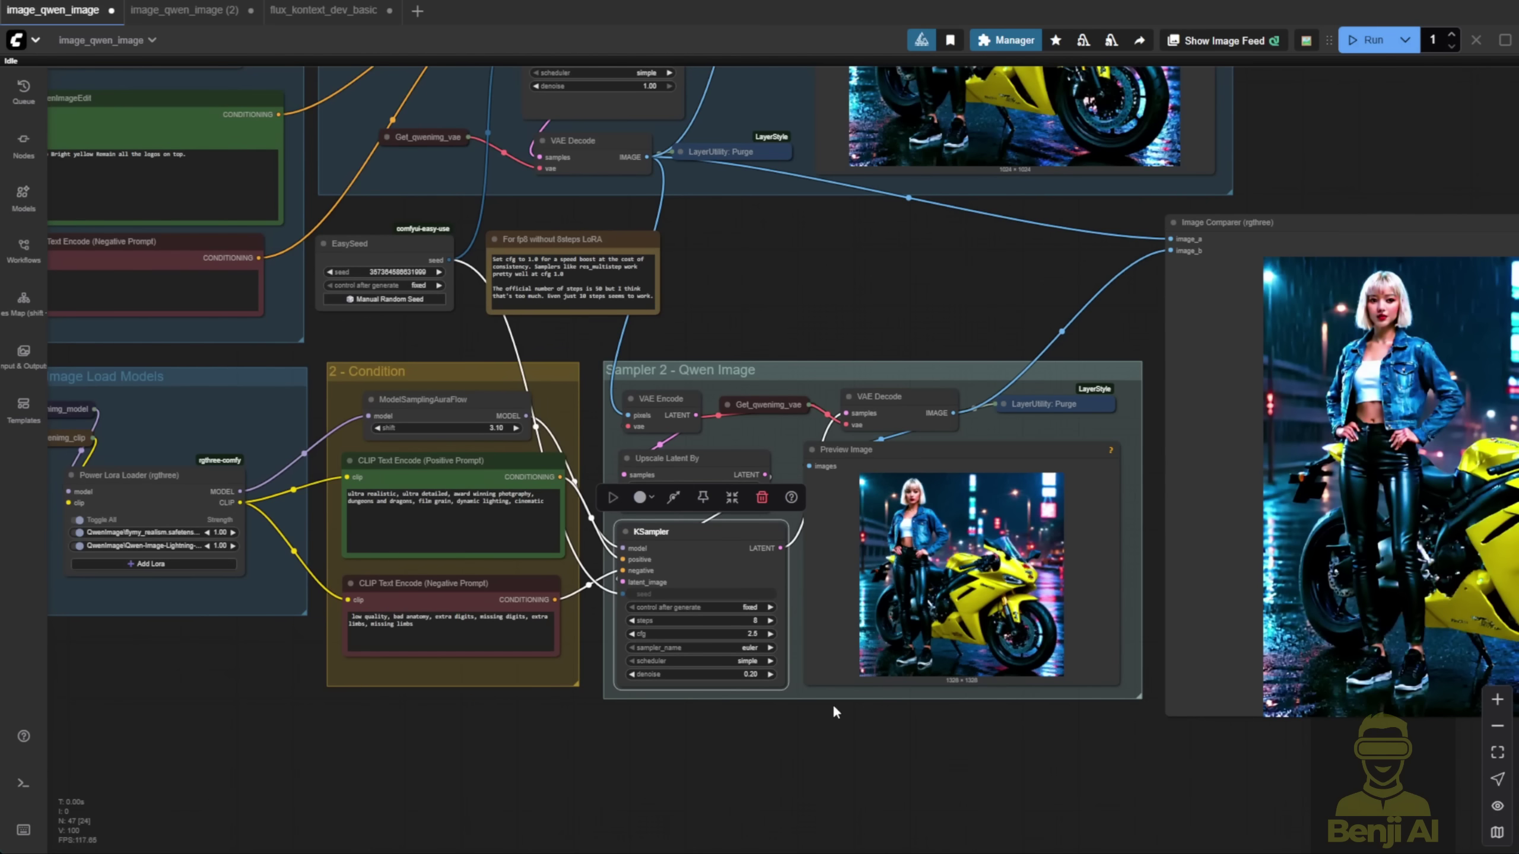
pyautogui.moveTo(876, 276); pyautogui.dragTo(1239, 286)
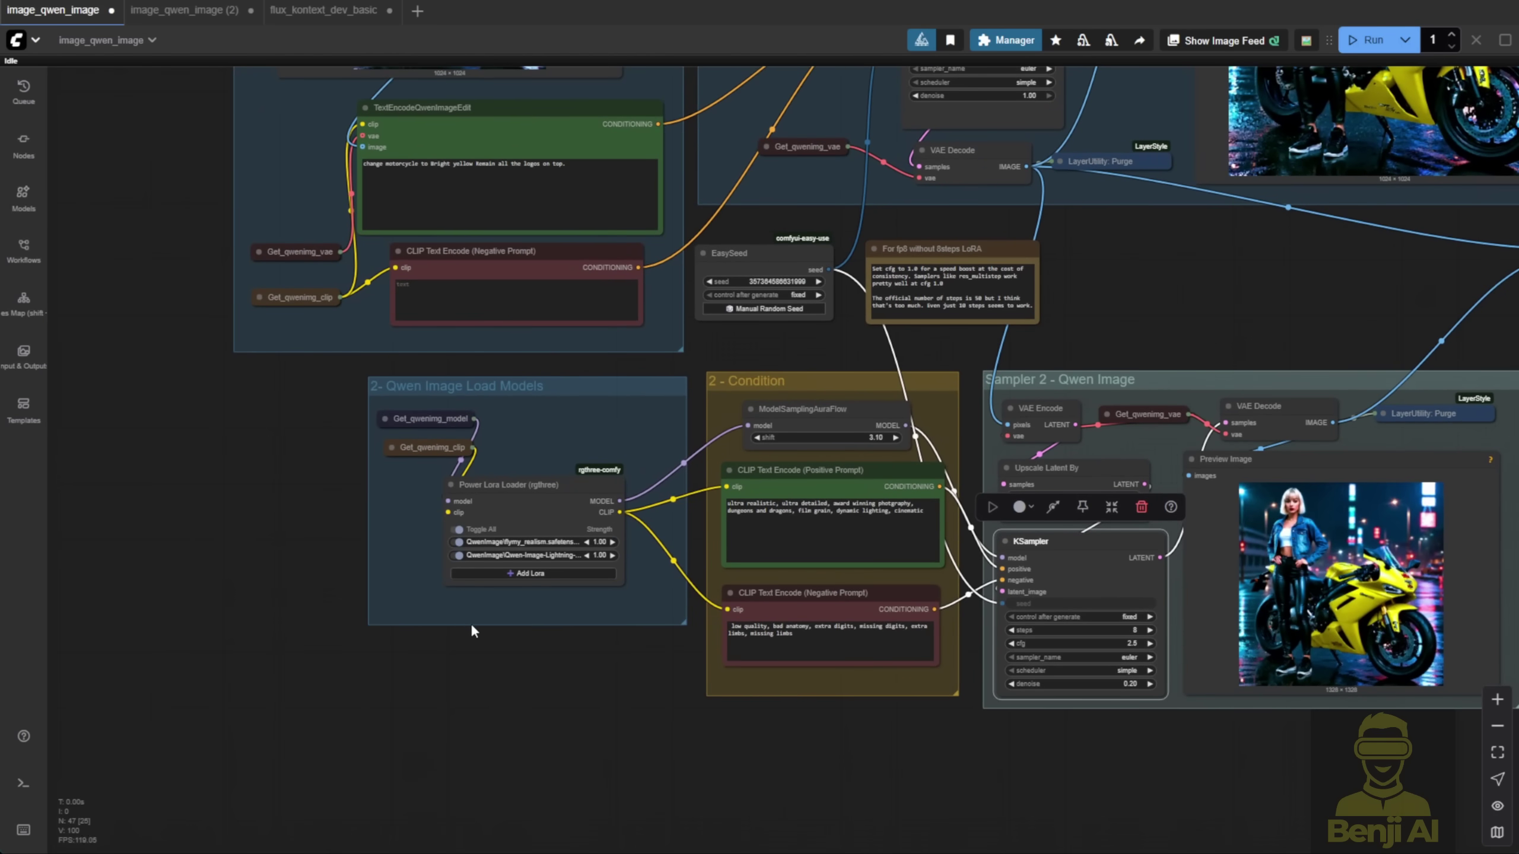
pyautogui.scroll(4, 470, 624)
pyautogui.moveTo(1120, 718); pyautogui.dragTo(763, 706)
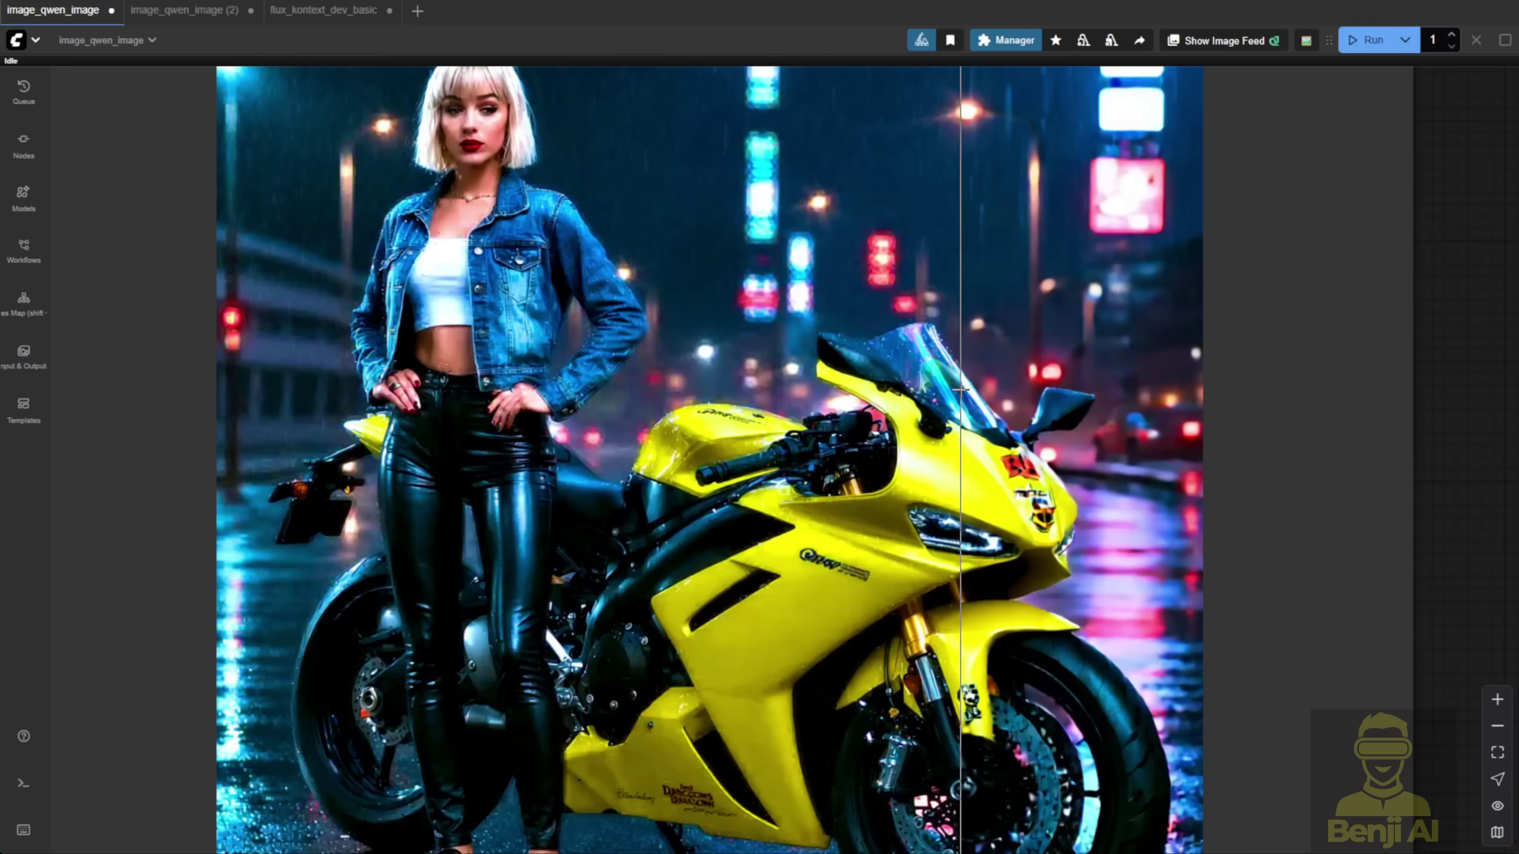
# Compare the outputs of both samplers in the Image Comparer node, examining the jacket, bodywork and logos up close.
pyautogui.scroll(2, 960, 386)
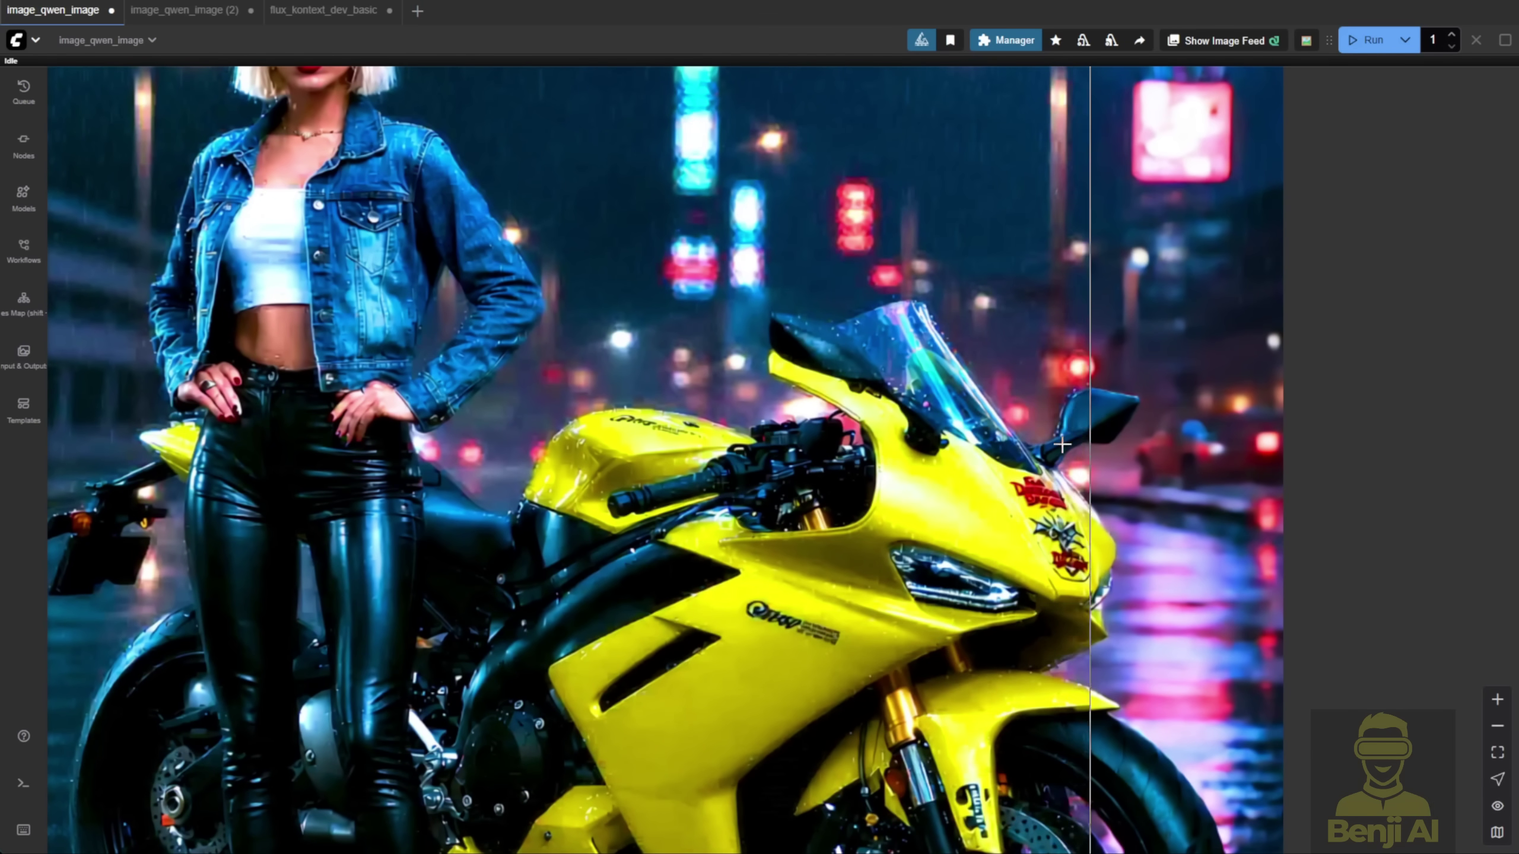
pyautogui.scroll(-5, 678, 426)
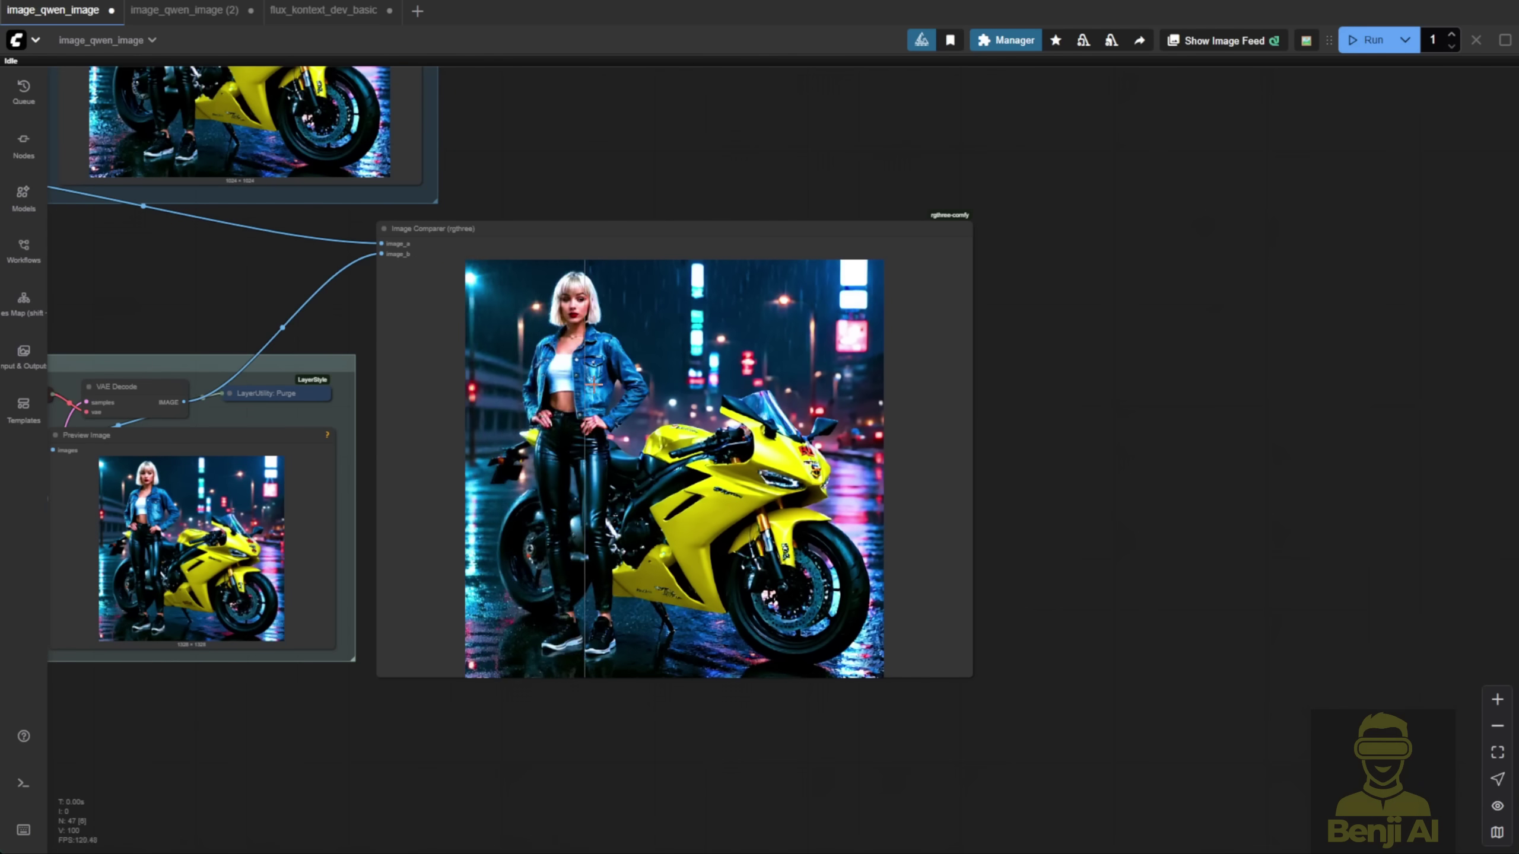
pyautogui.moveTo(192, 441); pyautogui.dragTo(594, 459)
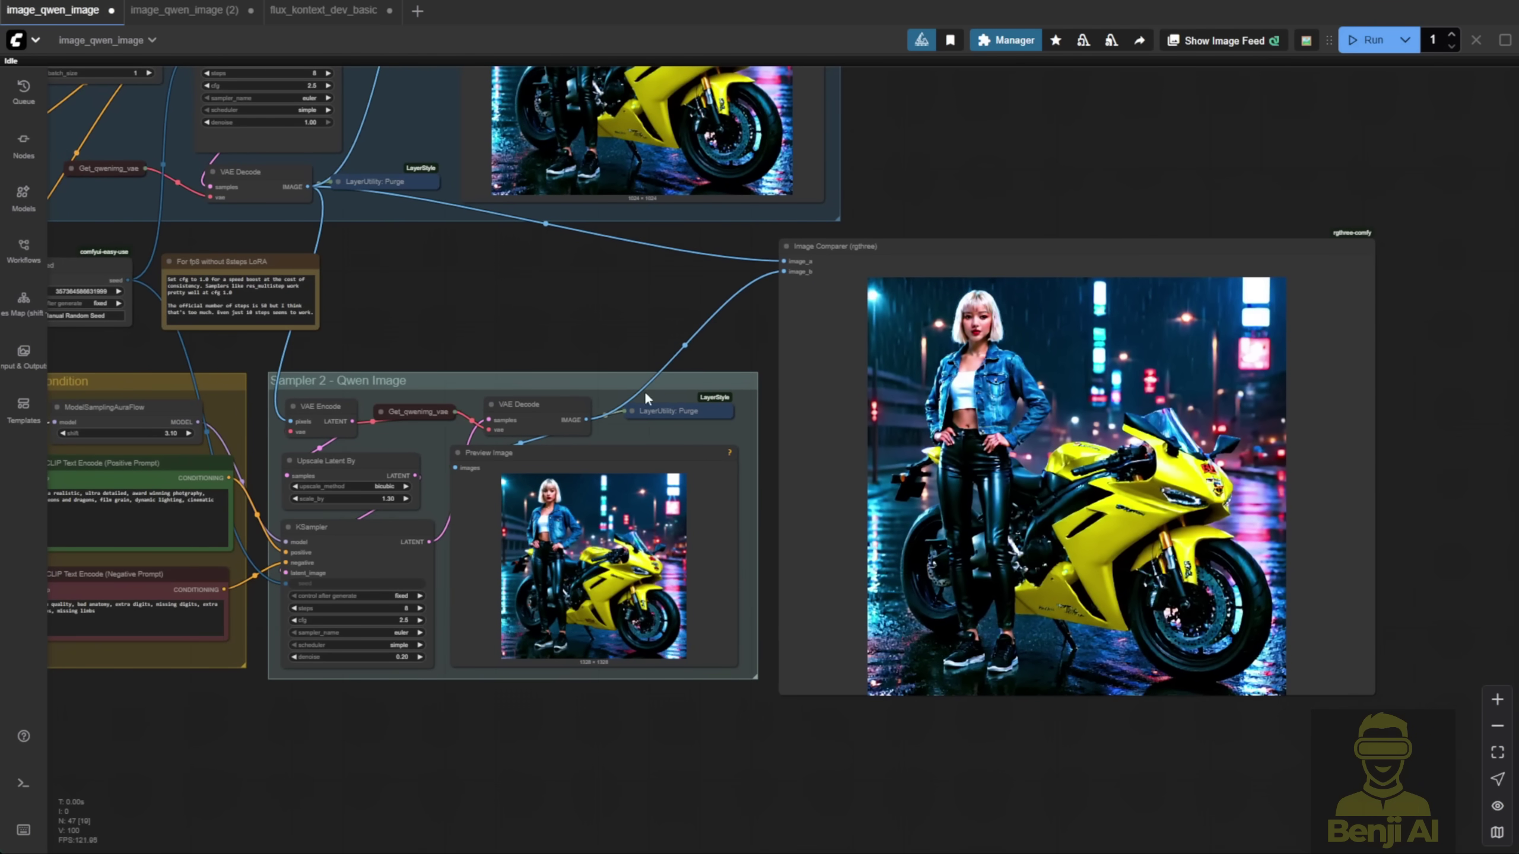
pyautogui.scroll(-6, 855, 361)
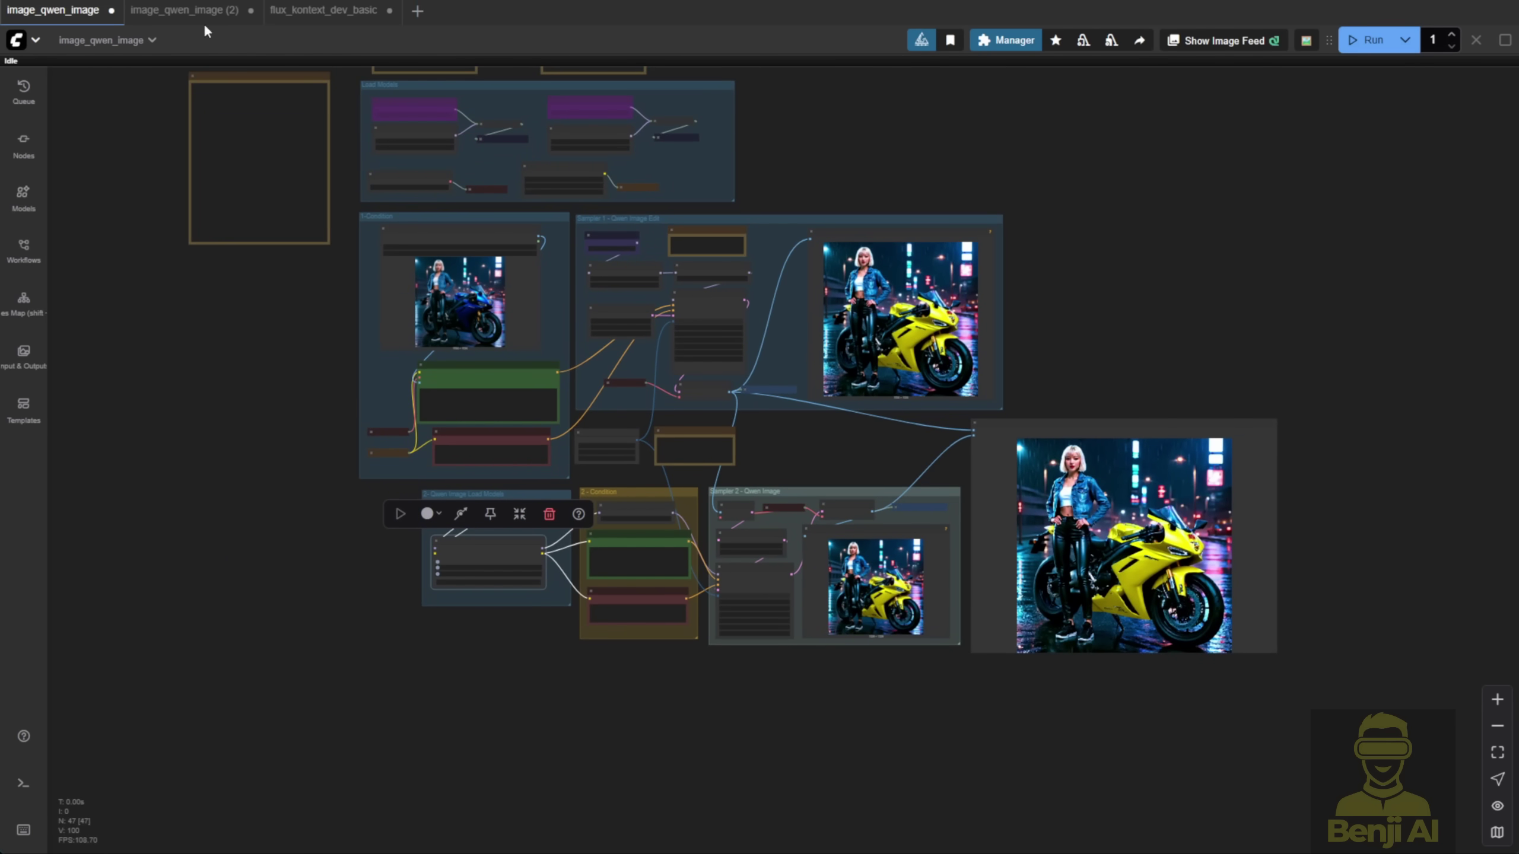
# Open the flux_kontext_dev_basic workflow and place a copy of the Qwen Image Edit groups beside its nodes.
pyautogui.moveTo(186, 15)
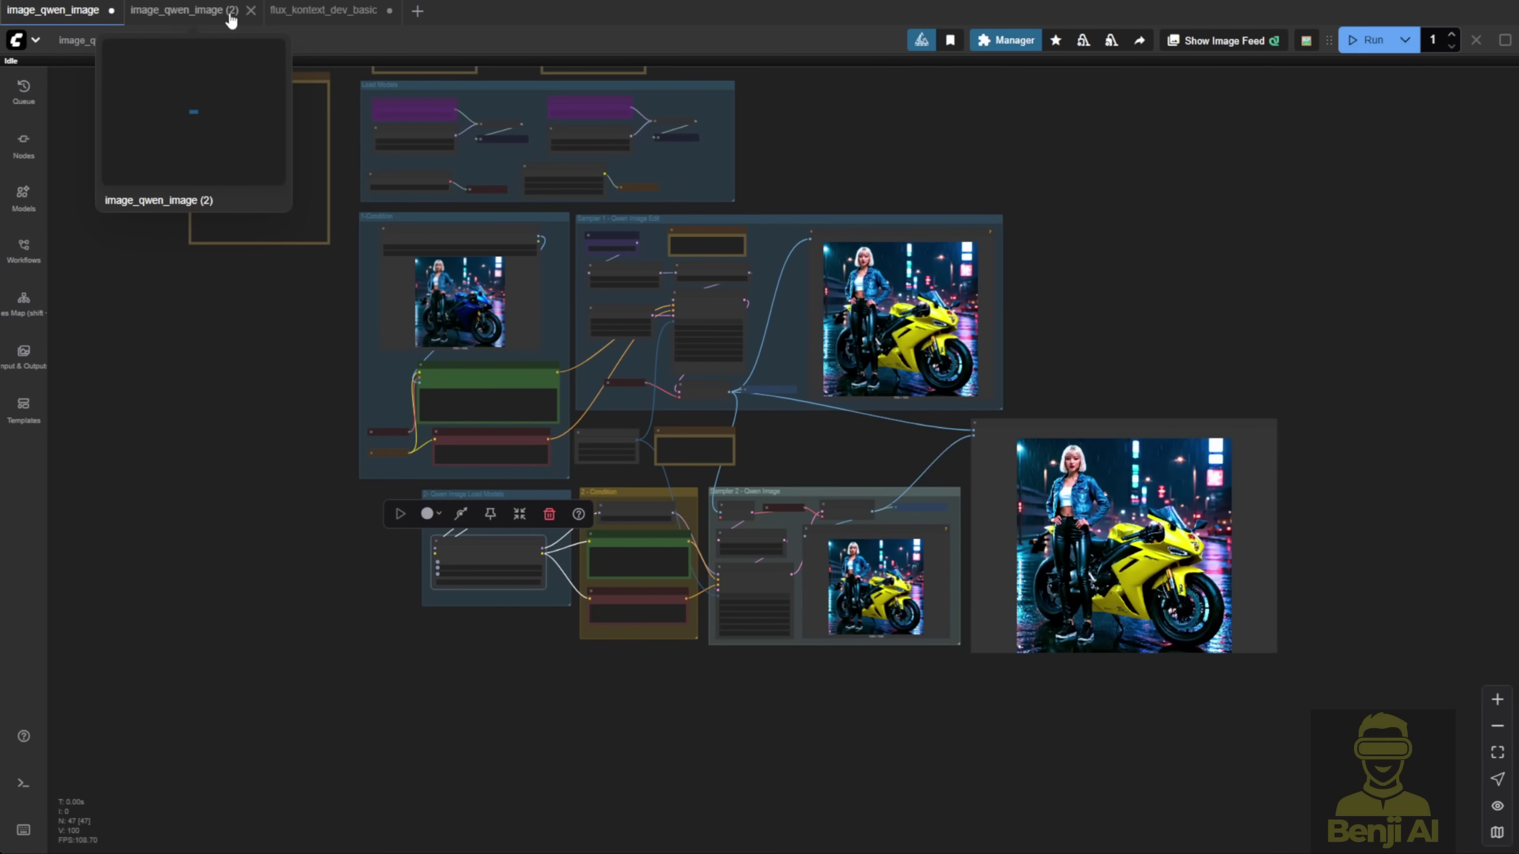
pyautogui.click(326, 11)
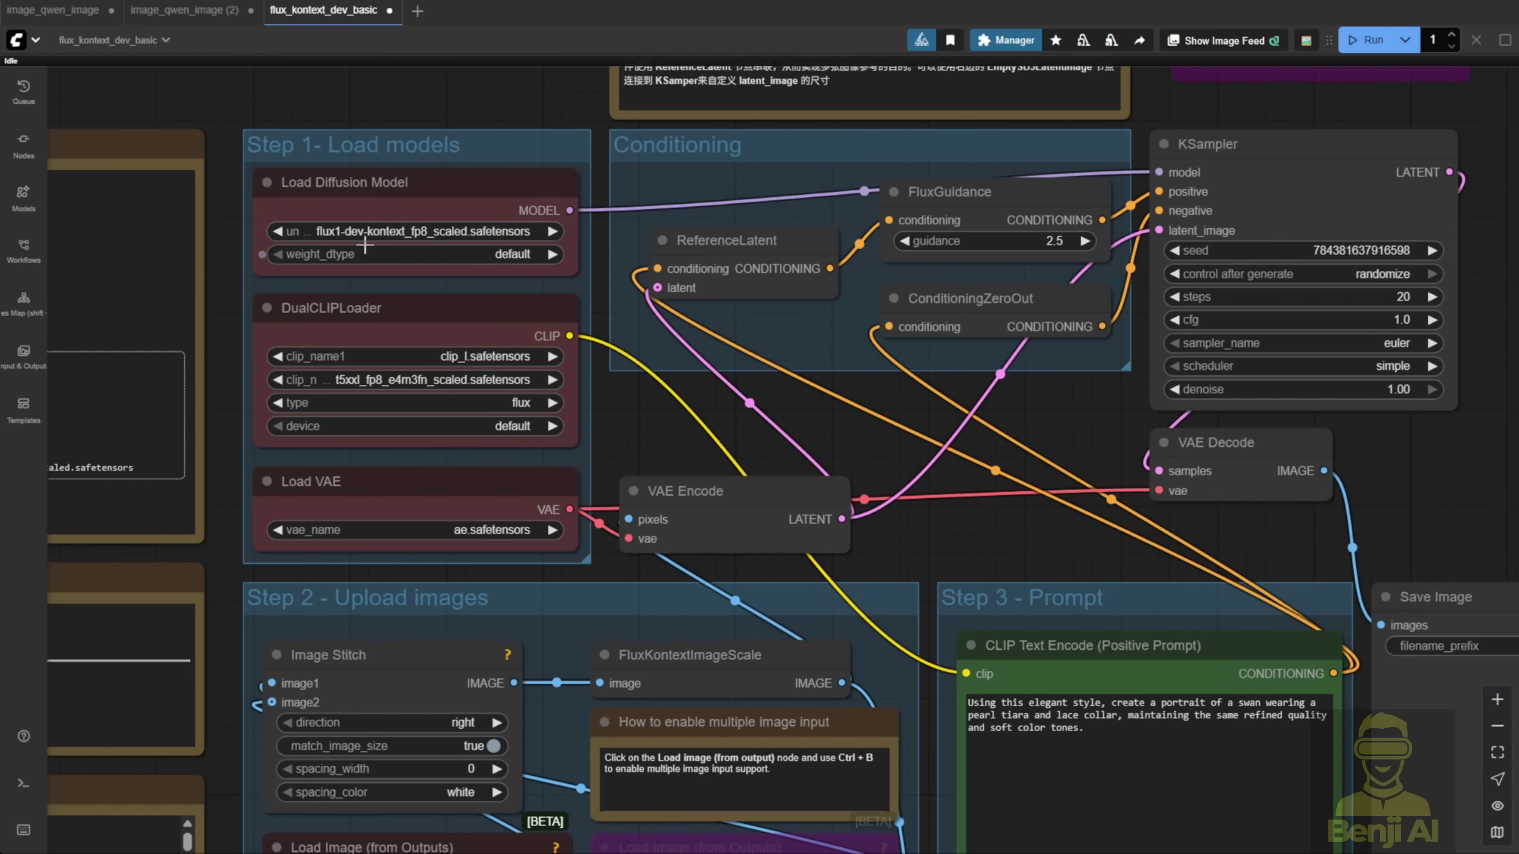
pyautogui.moveTo(182, 15)
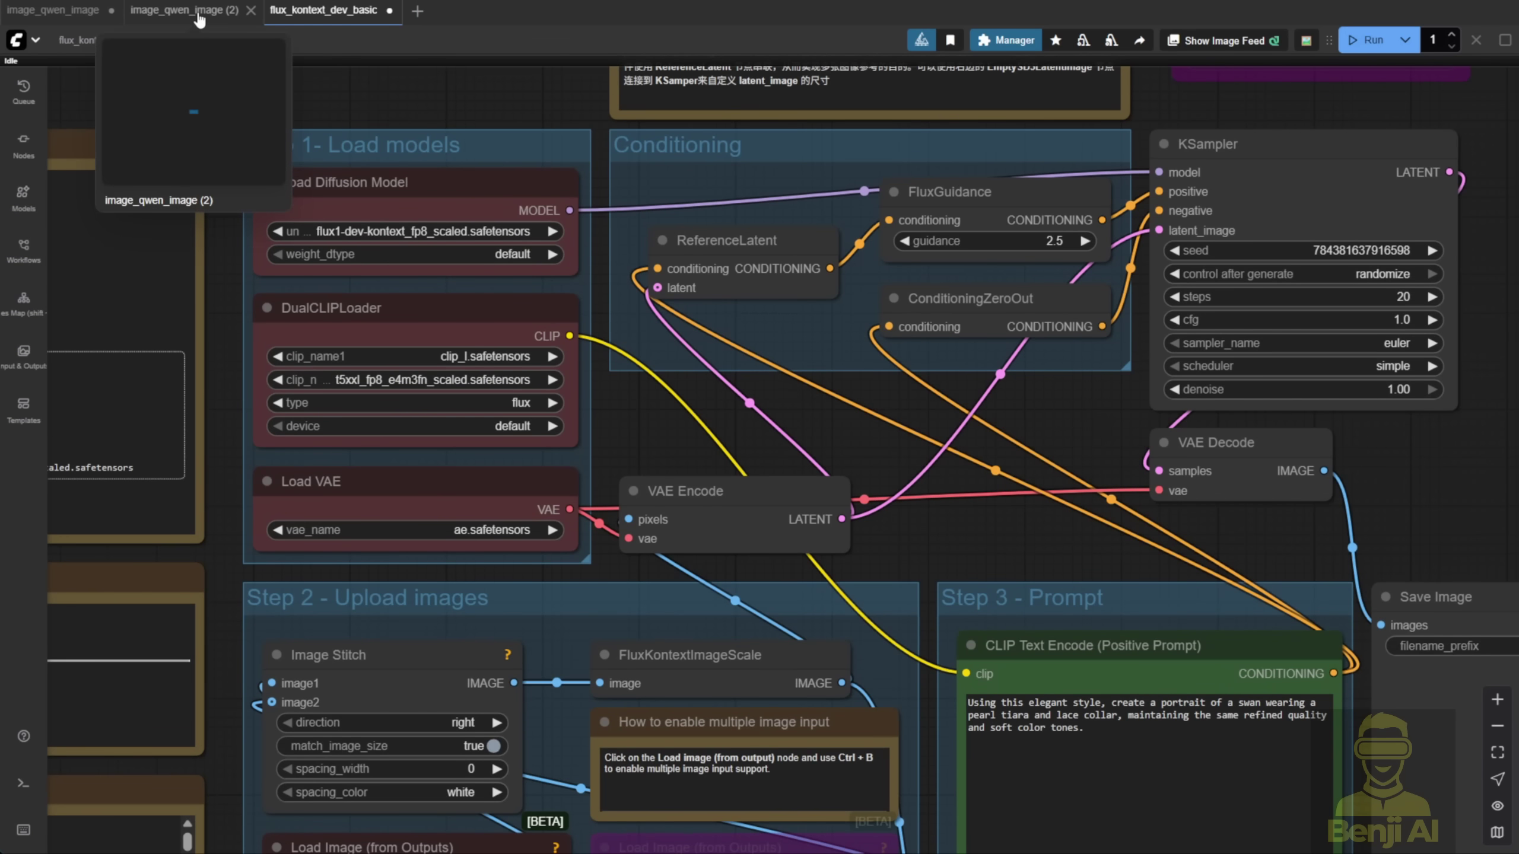
pyautogui.click(199, 19)
pyautogui.scroll(8, 332, 294)
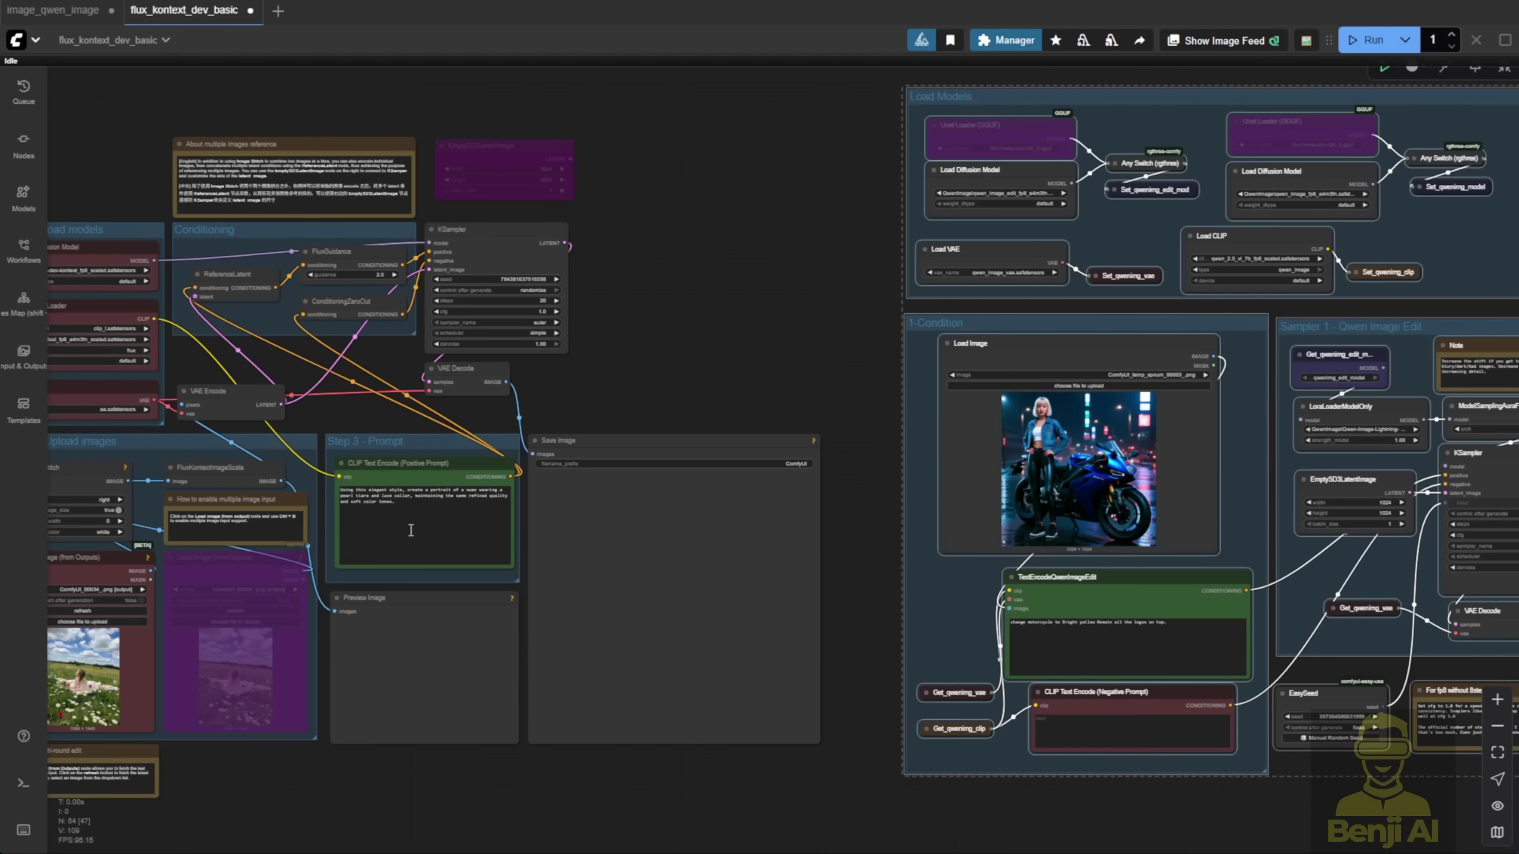
# Delete the column of note nodes beside the Flux Kontext Step 1 and Step 2 groups.
pyautogui.scroll(2, 446, 464)
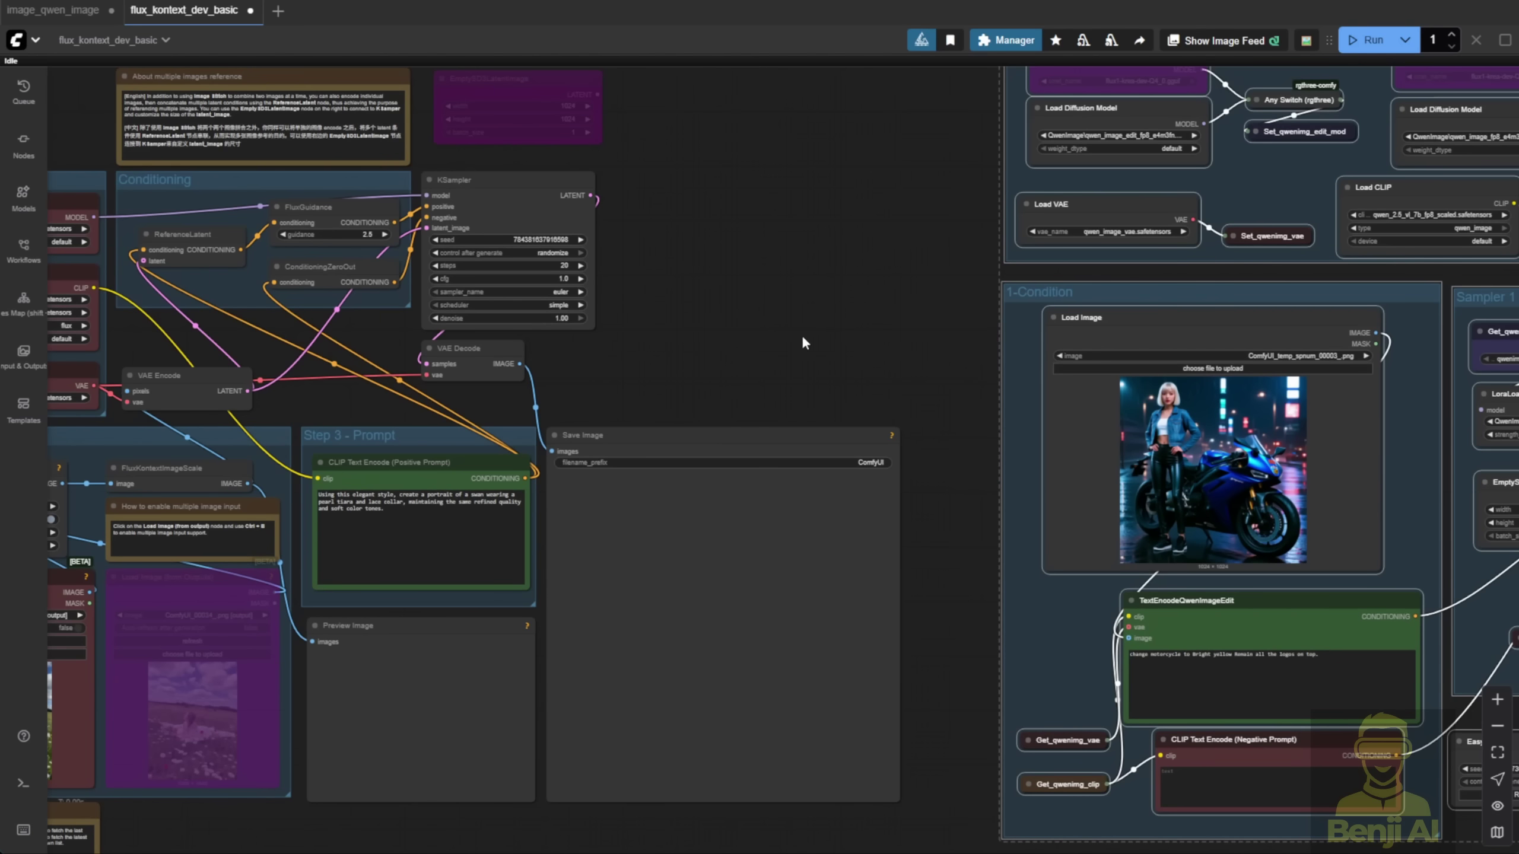
pyautogui.scroll(-5, 783, 313)
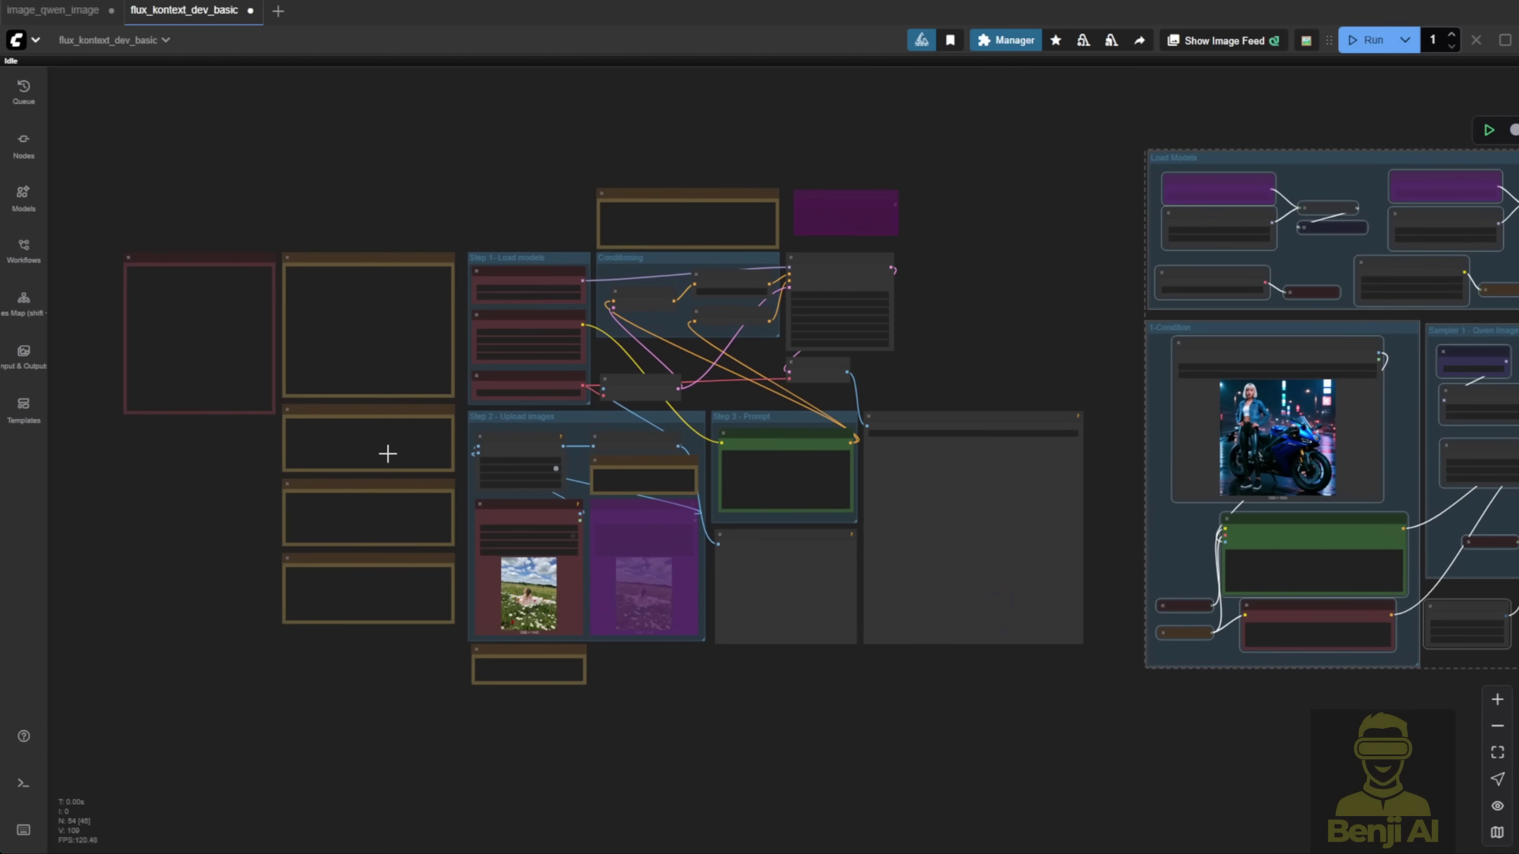
pyautogui.moveTo(166, 199); pyautogui.dragTo(401, 707)
pyautogui.press('Delete')
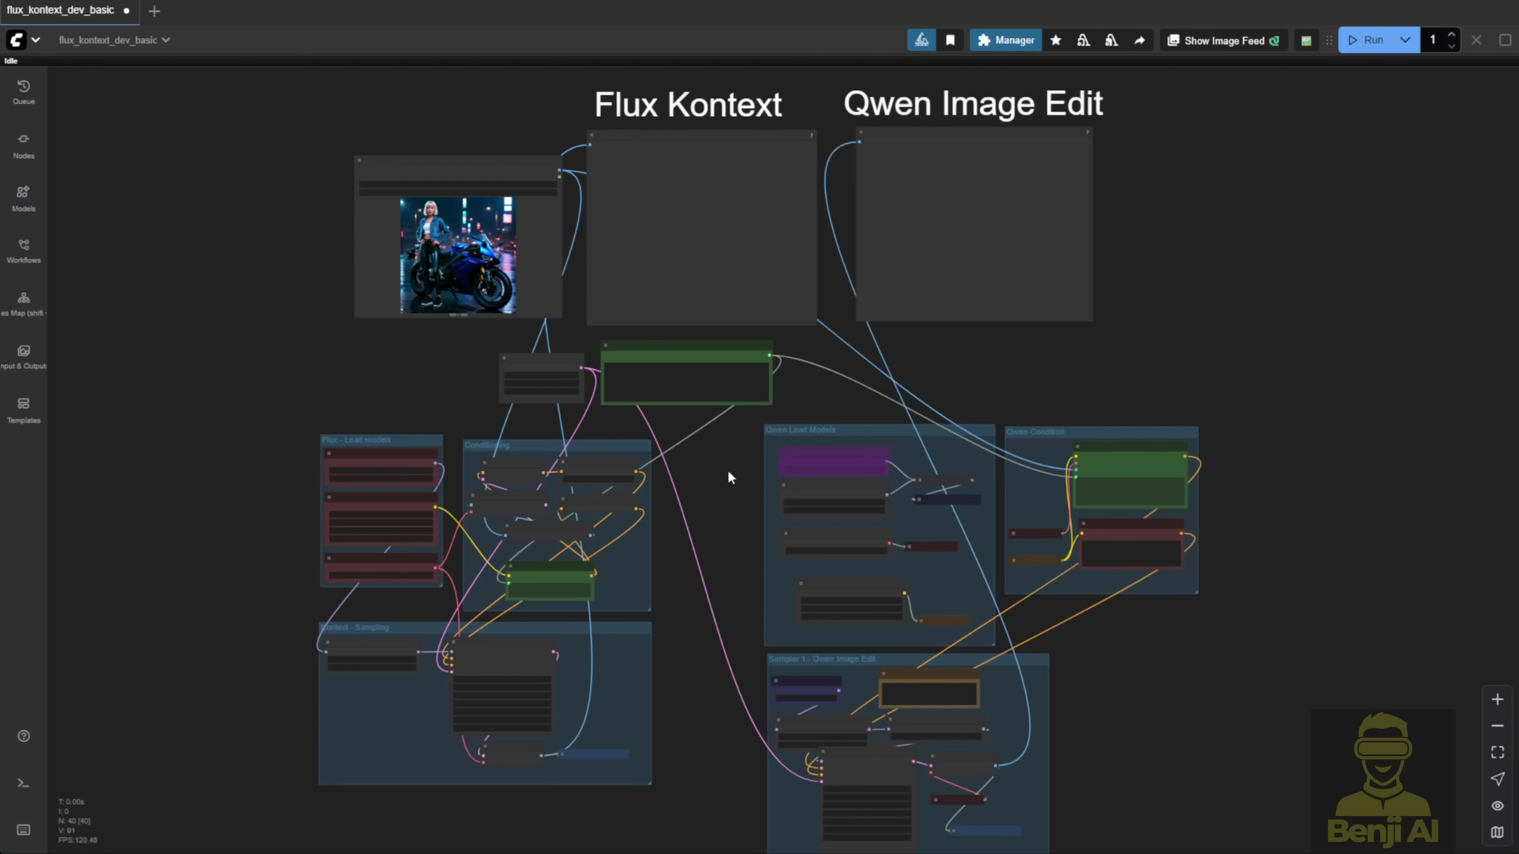
# Widen the FLUX.1-Turbo-Alpha LoRA loader in the Kontext - Sampling group slightly and set that group's KSampler to 10 steps.
pyautogui.moveTo(727, 470); pyautogui.dragTo(806, 502)
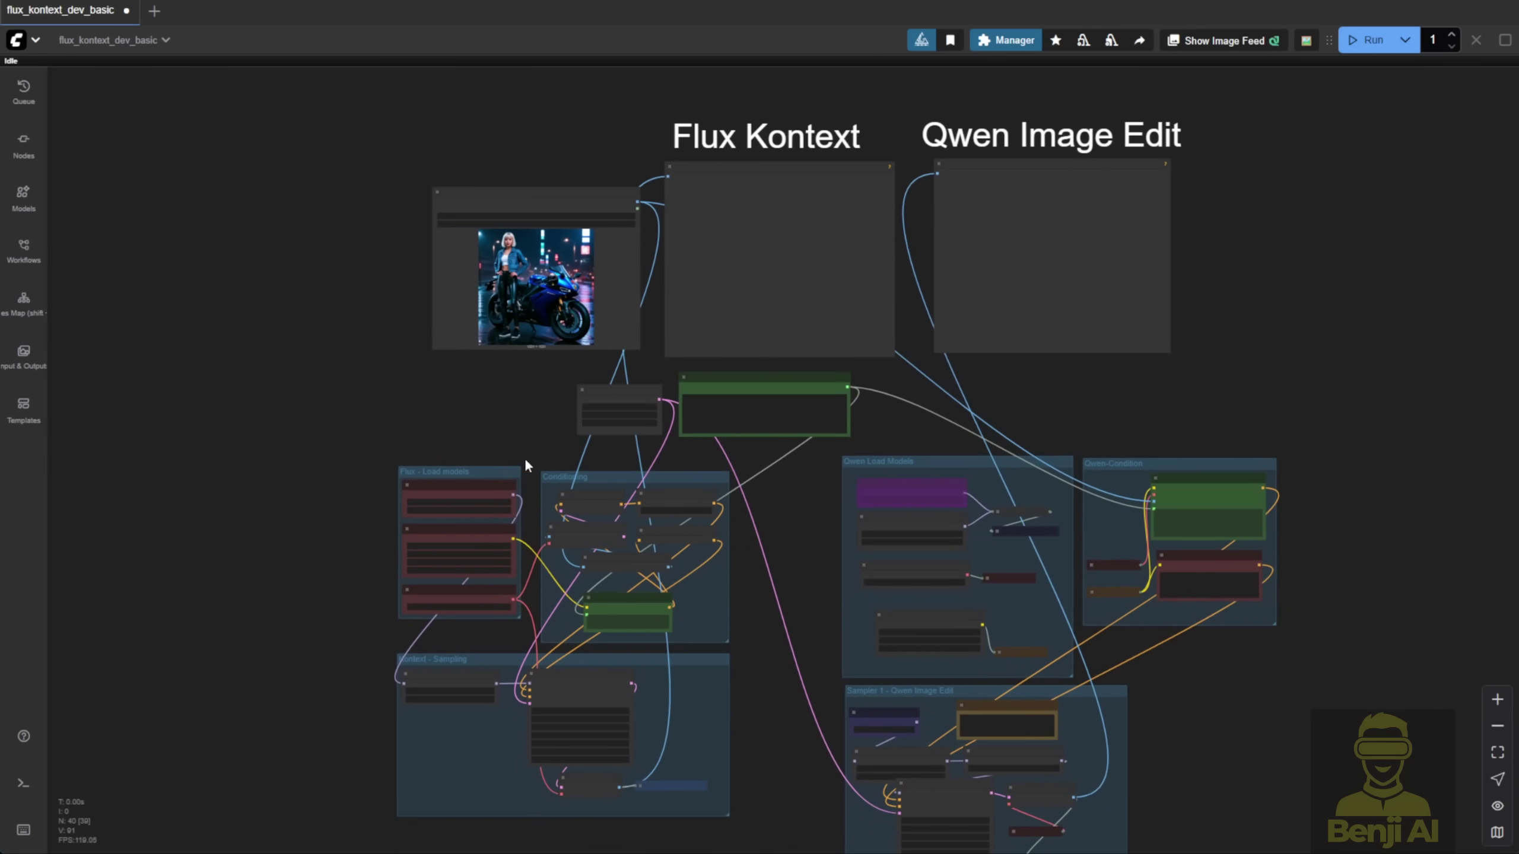
pyautogui.scroll(3, 482, 508)
pyautogui.click(421, 465)
pyautogui.moveTo(355, 363); pyautogui.dragTo(406, 223)
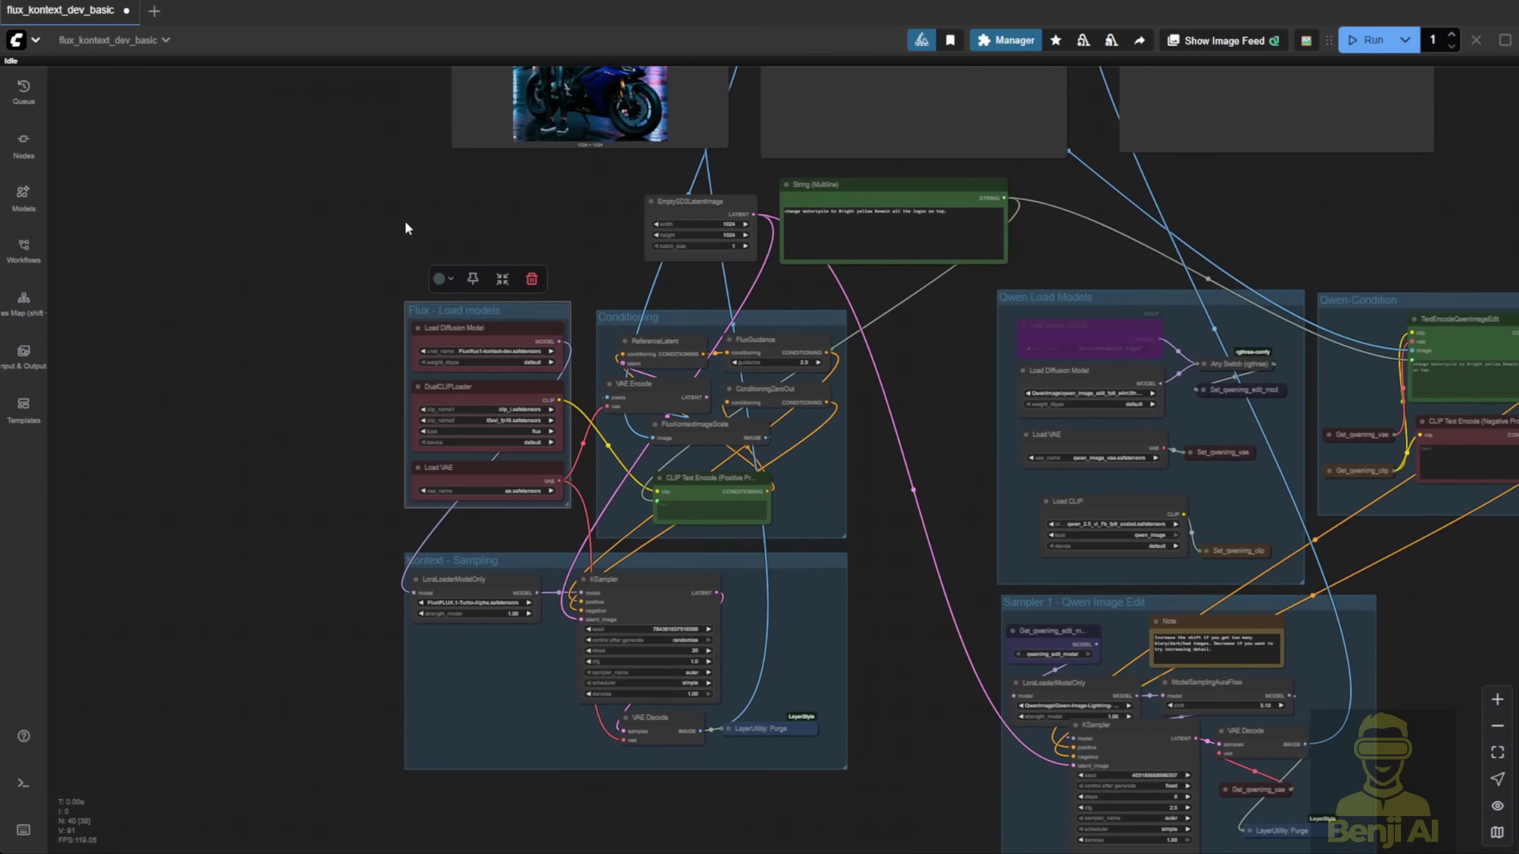
pyautogui.scroll(2, 257, 683)
pyautogui.click(649, 541)
pyautogui.scroll(2, 655, 565)
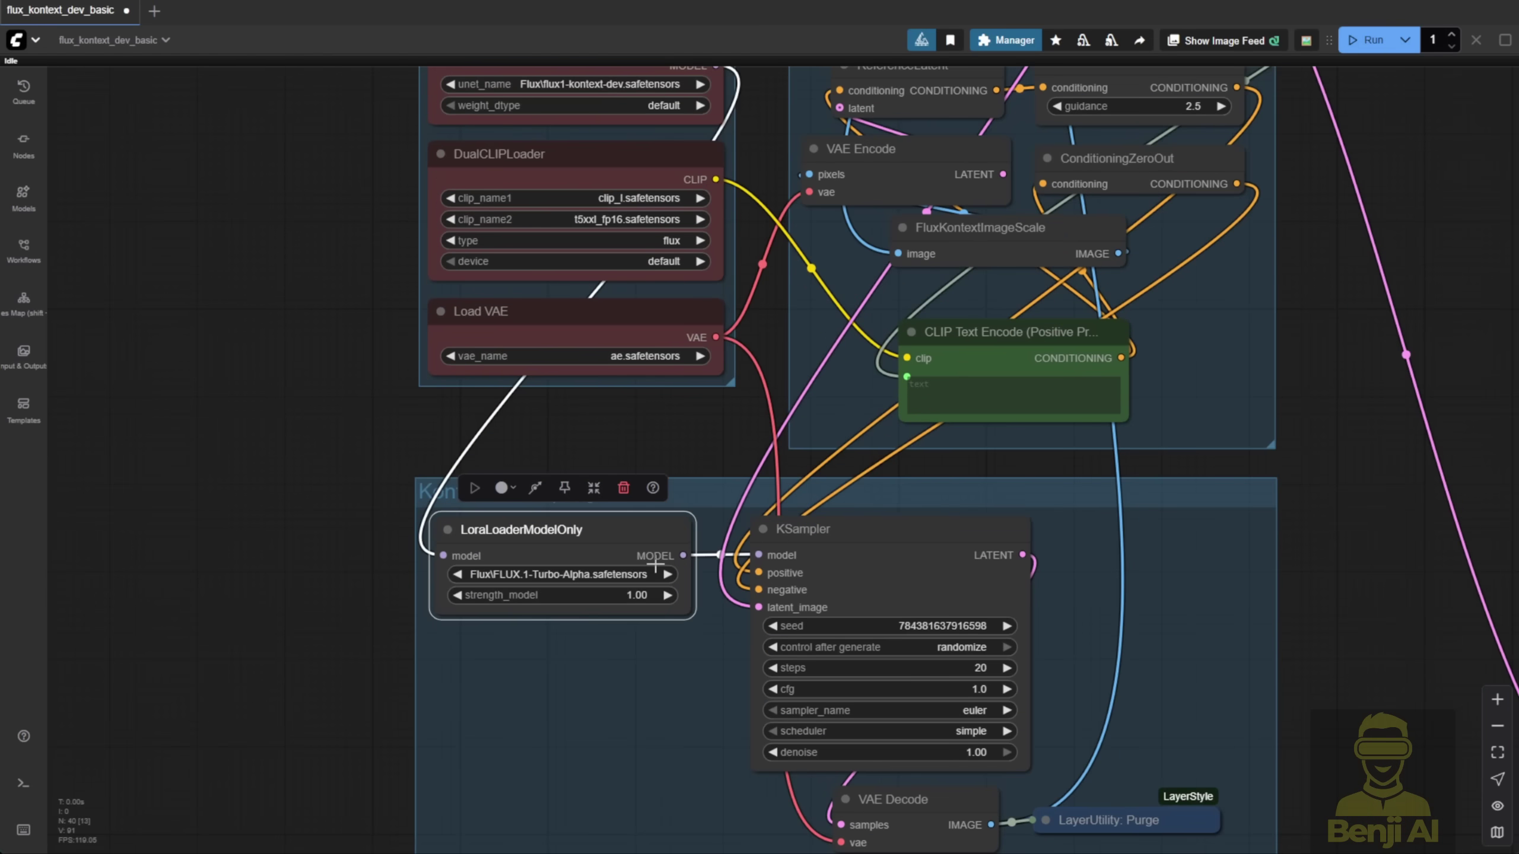
pyautogui.scroll(2, 655, 565)
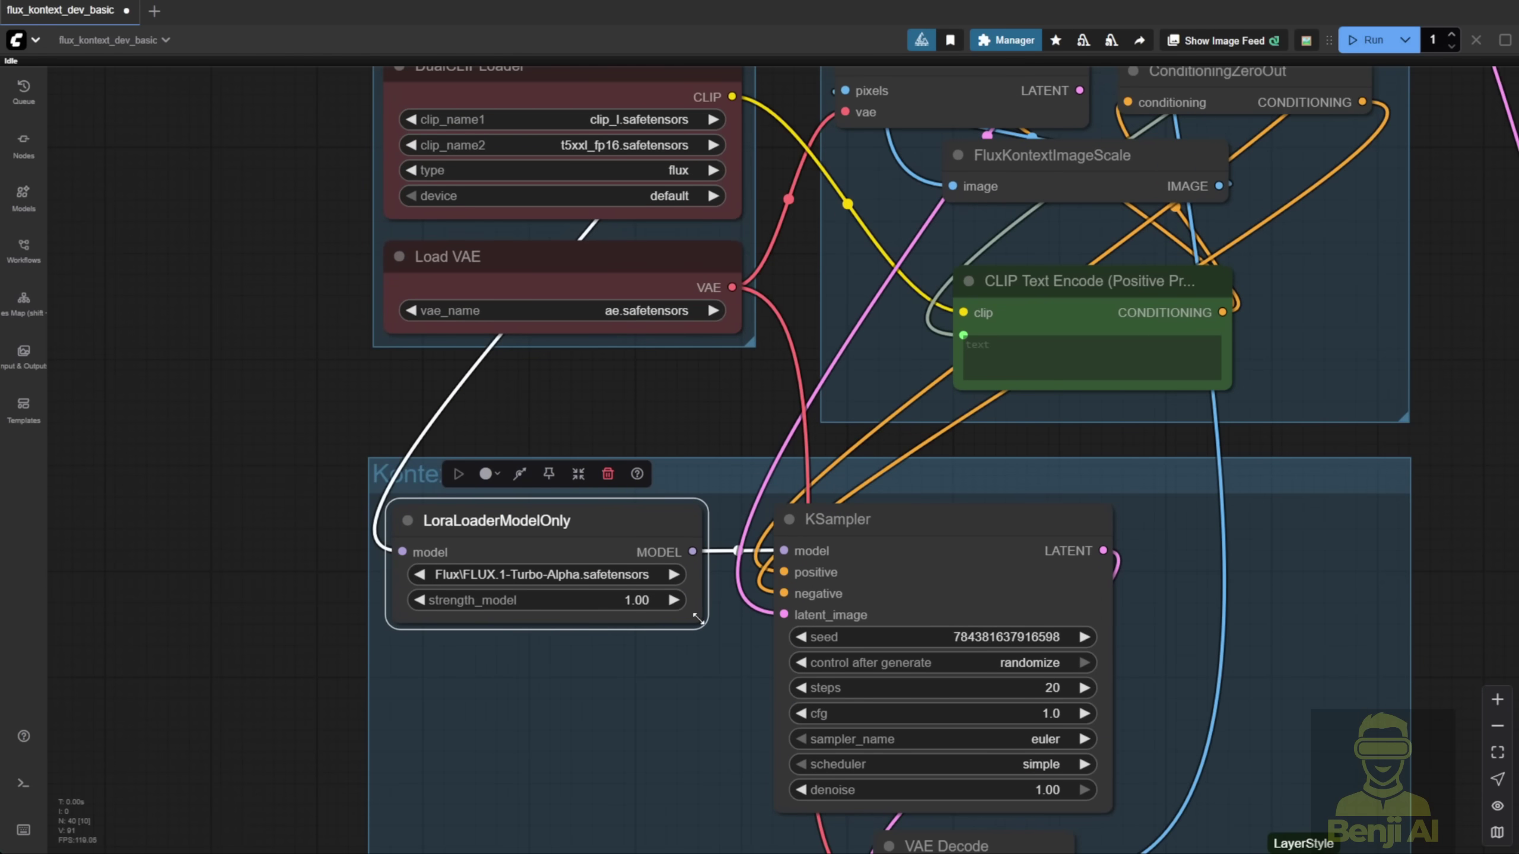
pyautogui.moveTo(698, 620); pyautogui.dragTo(723, 620)
pyautogui.scroll(-4, 1243, 710)
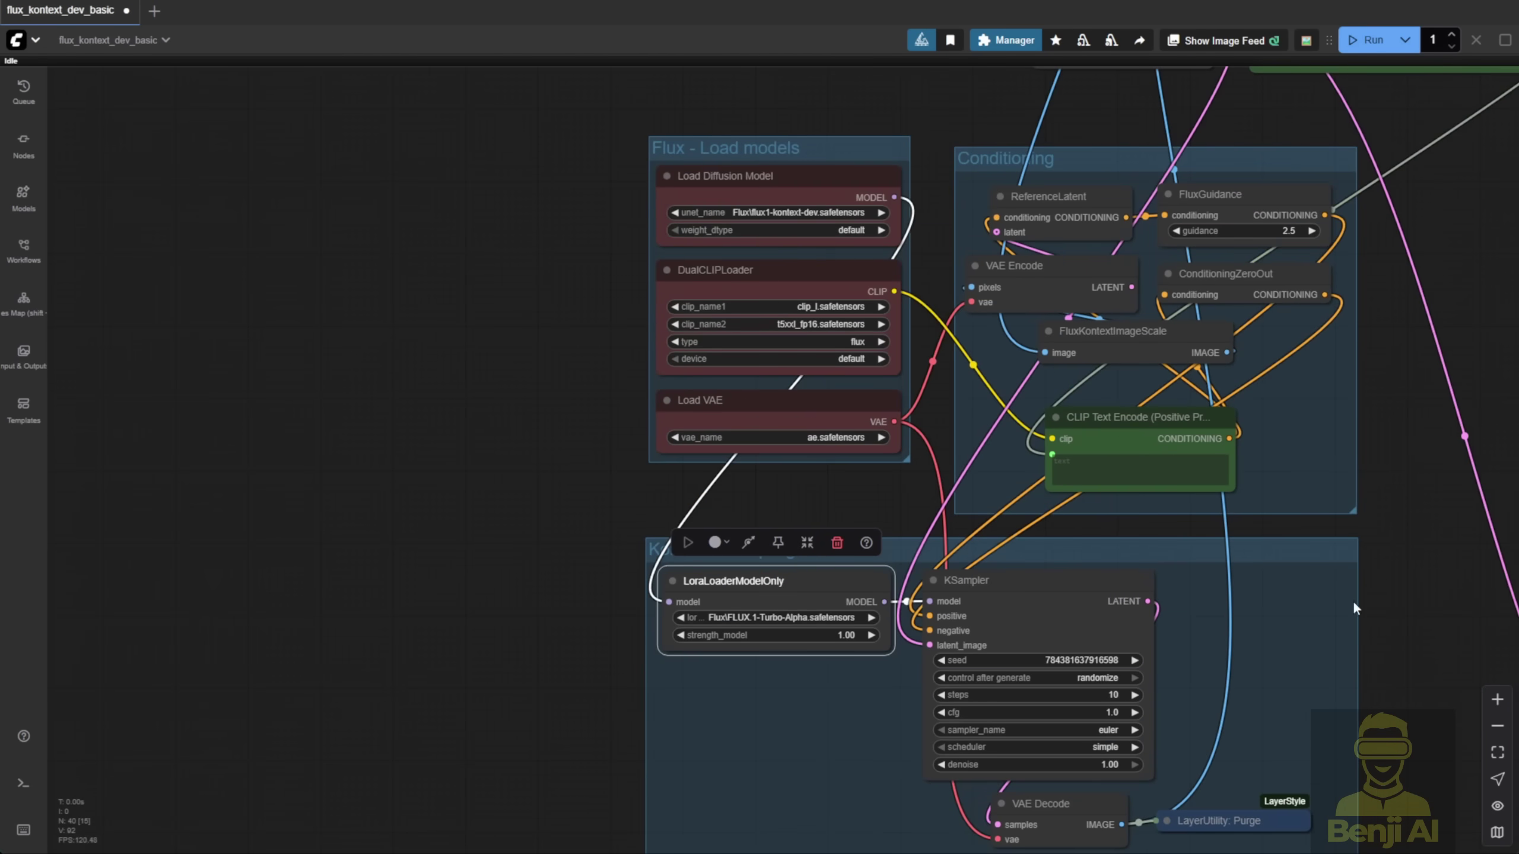
# Space out the KSampler, LoRA loader and ModelSamplingAuraFlow nodes in the Sampler 1 - Qwen Image Edit group and set its KSampler to 10 steps.
pyautogui.moveTo(1502, 526); pyautogui.dragTo(893, 533)
pyautogui.scroll(-1, 938, 428)
pyautogui.moveTo(938, 428); pyautogui.dragTo(339, 380)
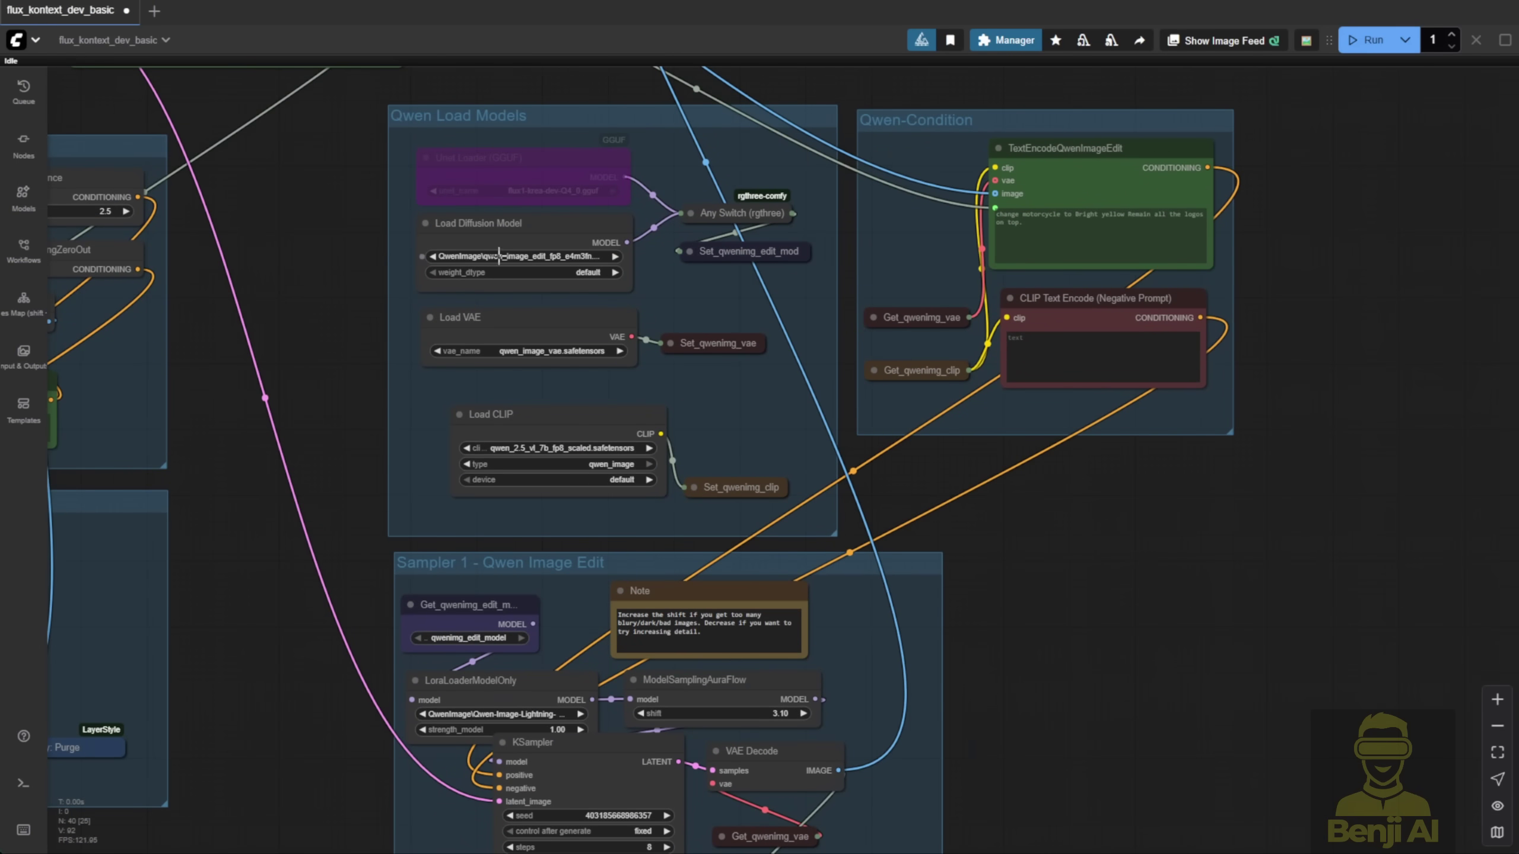
pyautogui.scroll(3, 502, 256)
pyautogui.scroll(-3, 1241, 625)
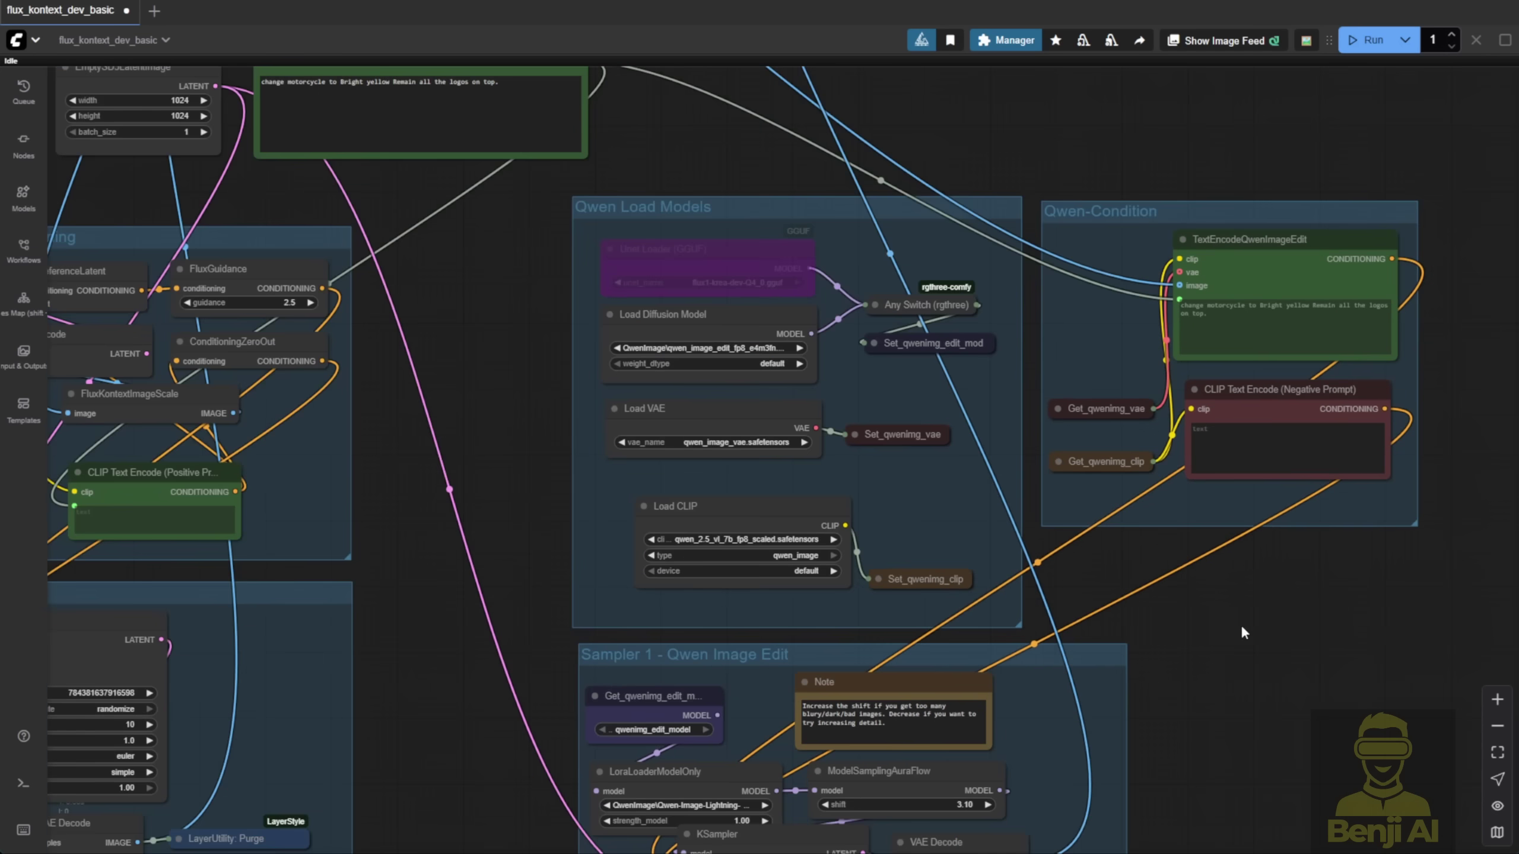
pyautogui.moveTo(1241, 625); pyautogui.dragTo(1168, 243)
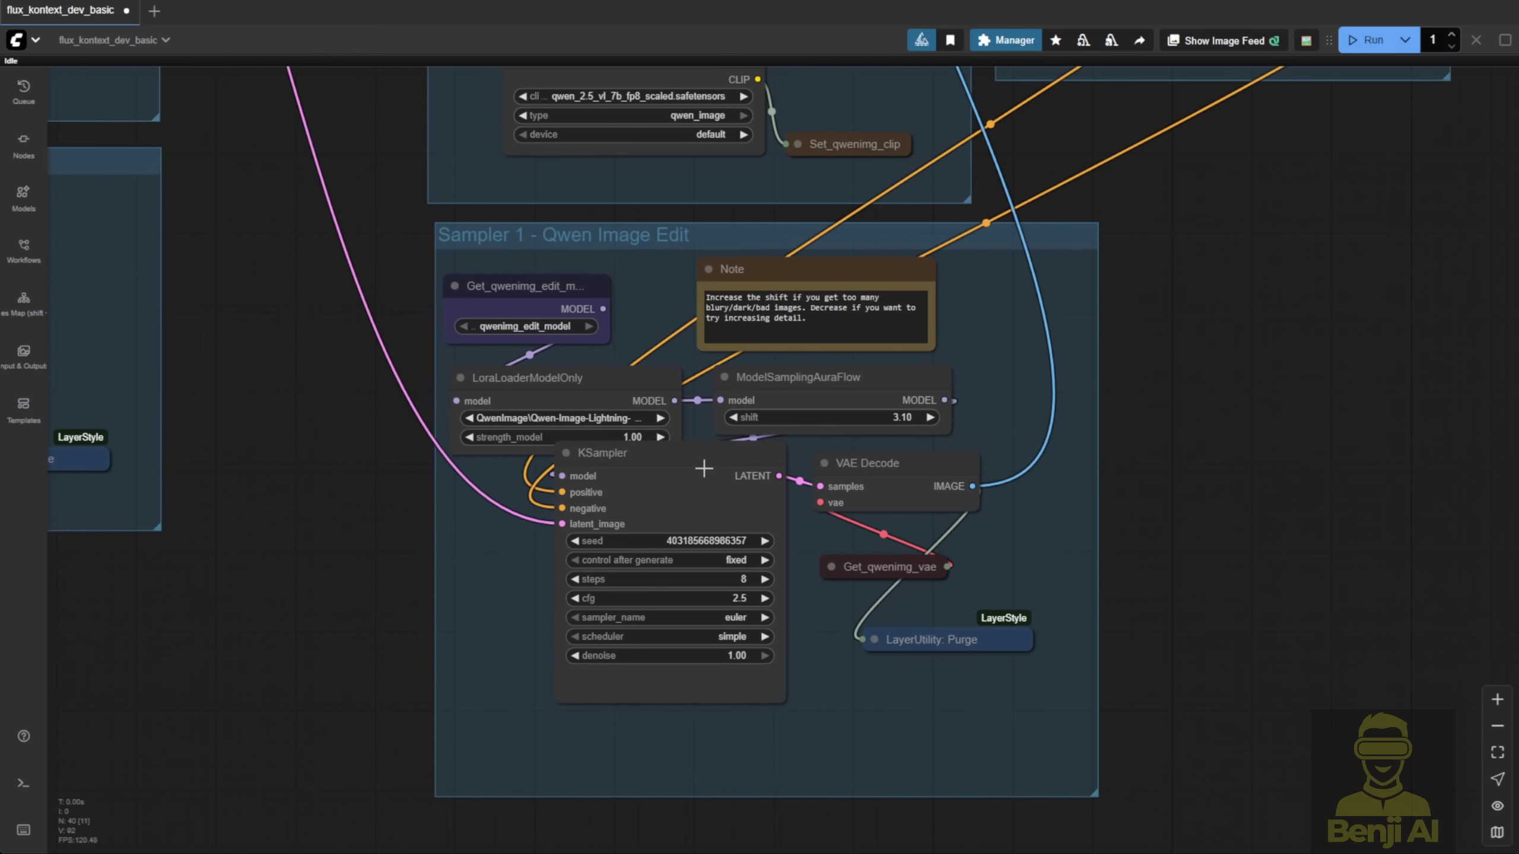
pyautogui.click(703, 478)
pyautogui.scroll(2, 638, 491)
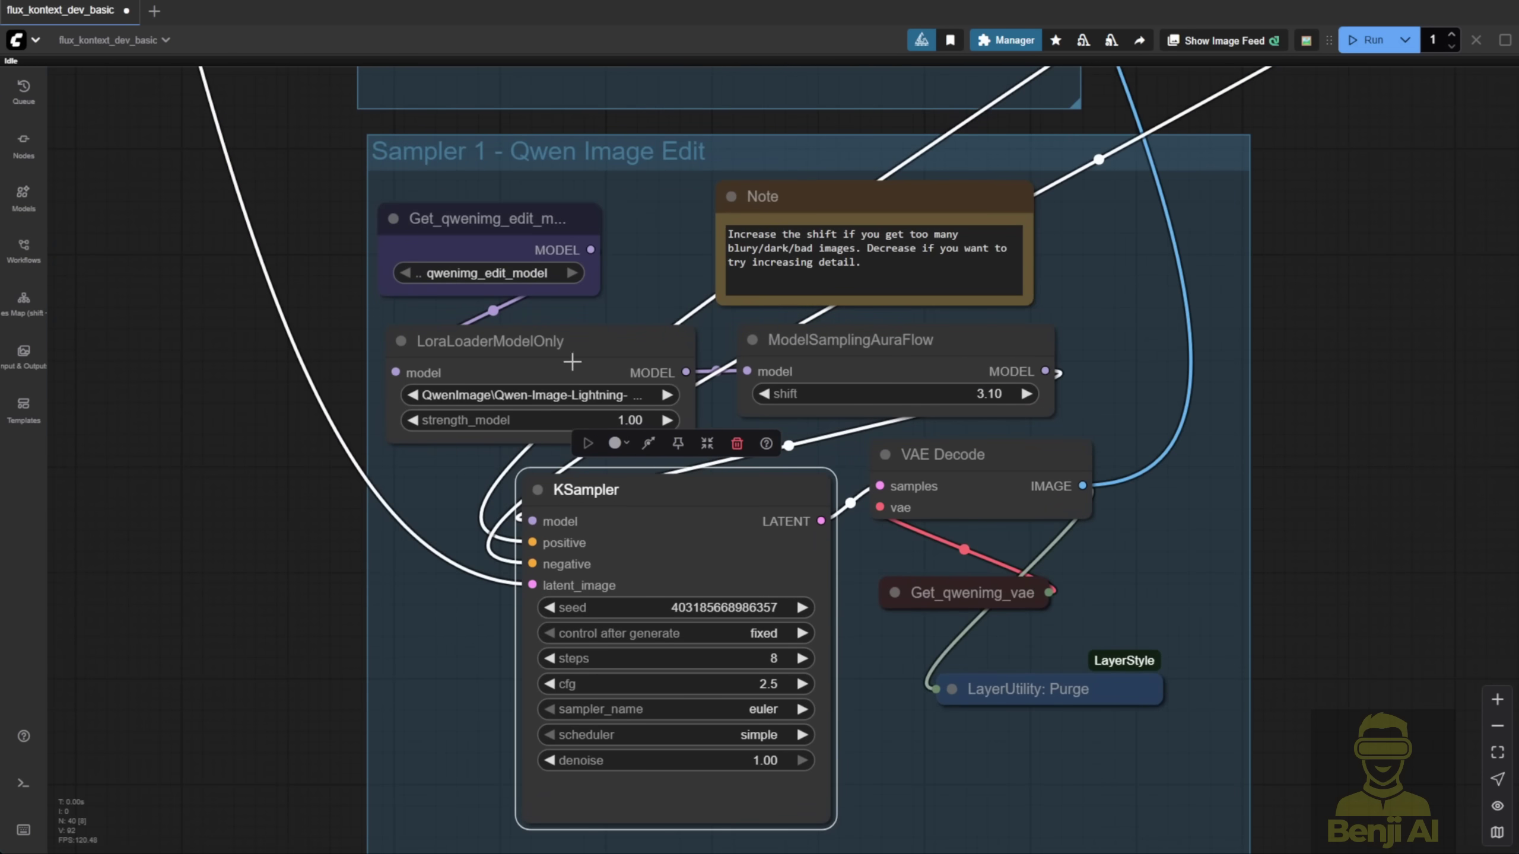
pyautogui.moveTo(590, 341); pyautogui.dragTo(607, 335)
pyautogui.moveTo(850, 338); pyautogui.dragTo(863, 337)
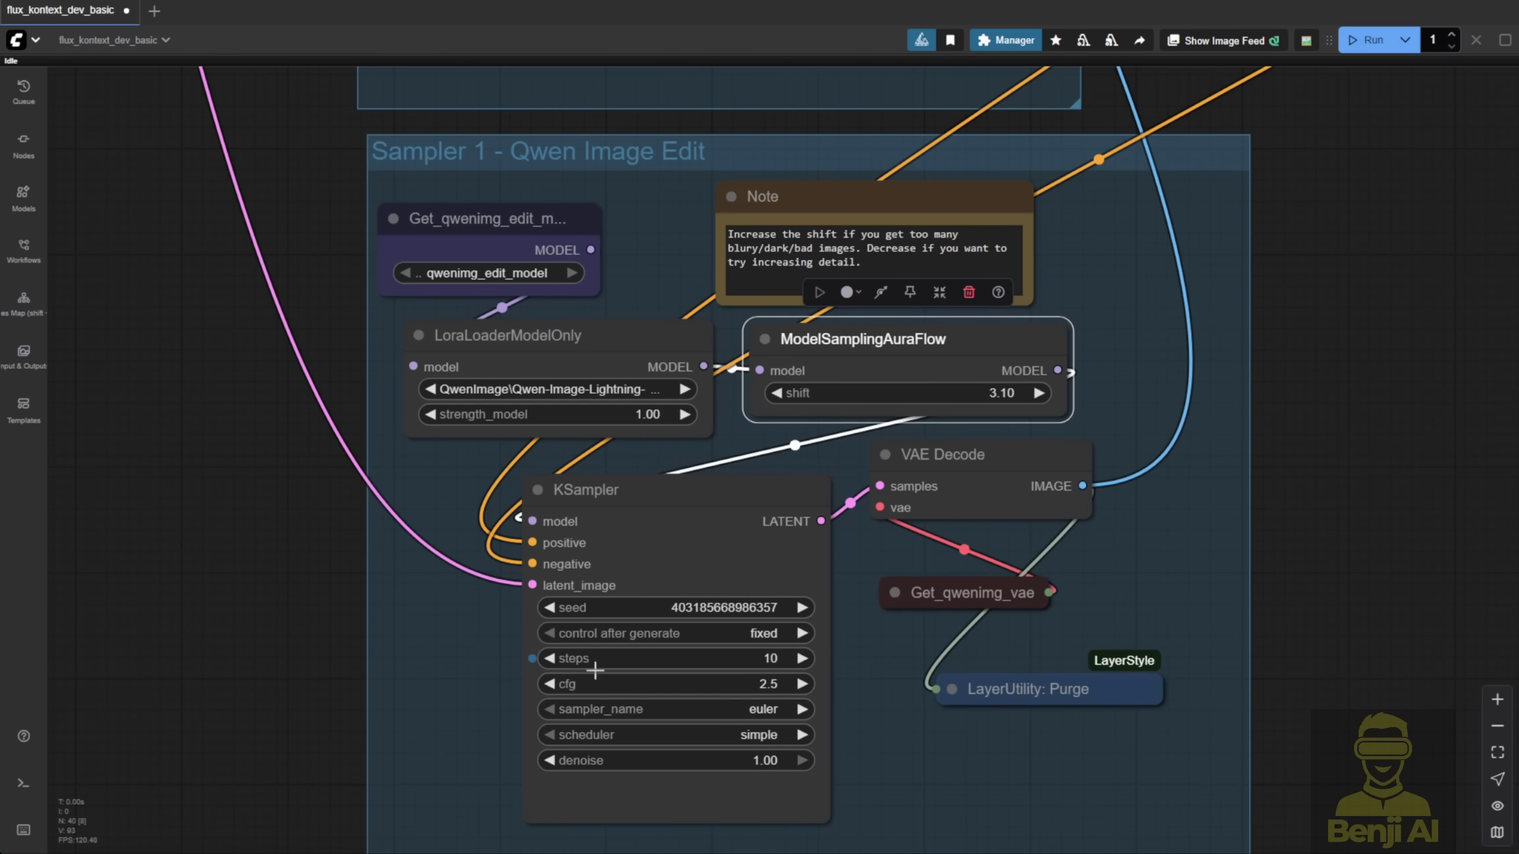
# Widen the EmptySD3LatentImage node slightly beside the String (Multiline) prompt node.
pyautogui.scroll(-7, 595, 671)
pyautogui.moveTo(423, 297); pyautogui.dragTo(955, 546)
pyautogui.moveTo(963, 418); pyautogui.dragTo(869, 853)
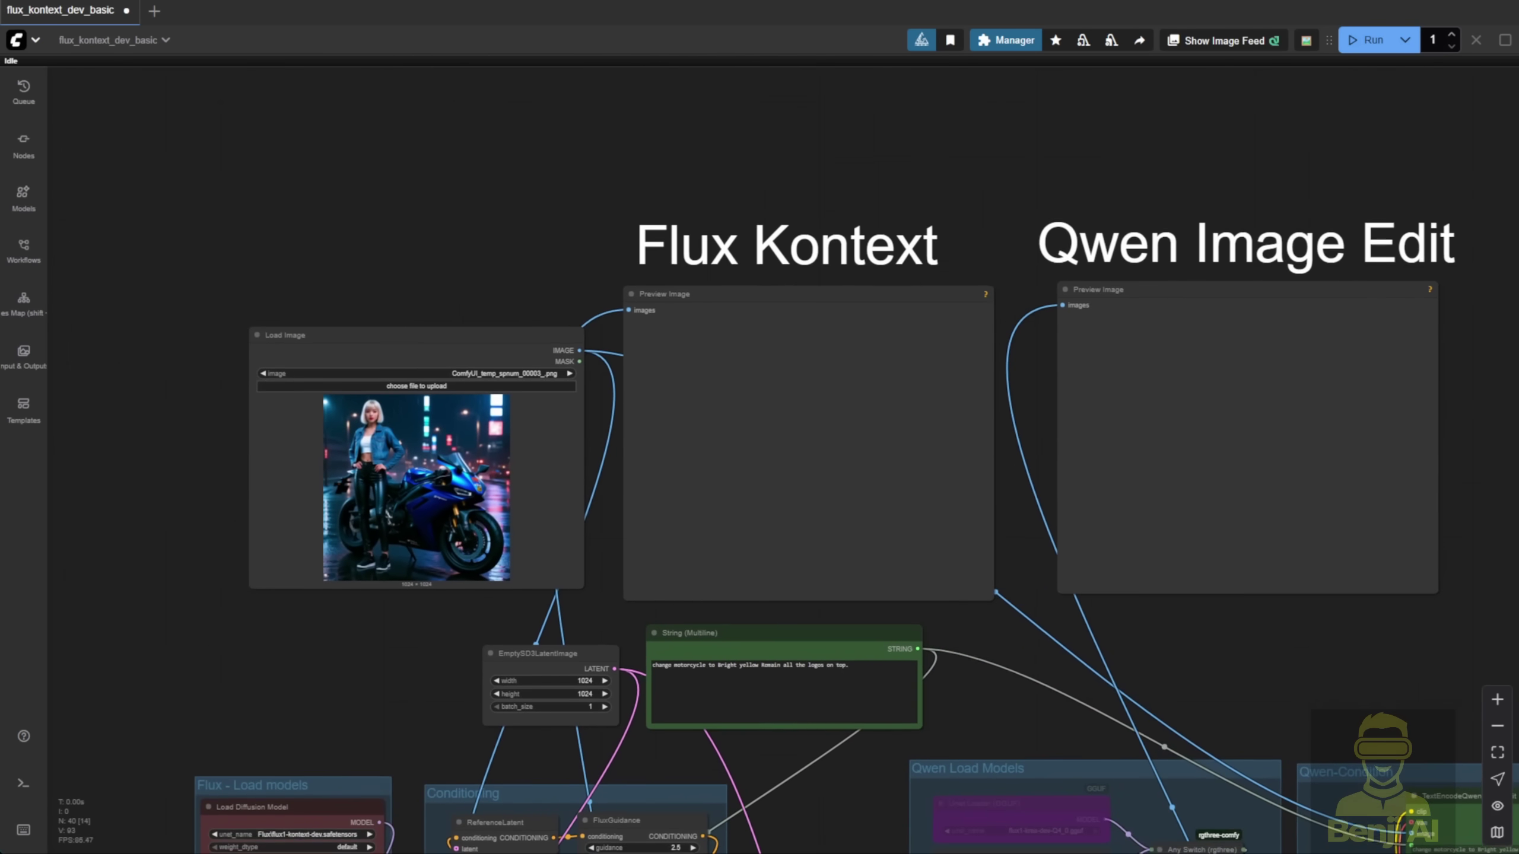
pyautogui.scroll(3, 639, 775)
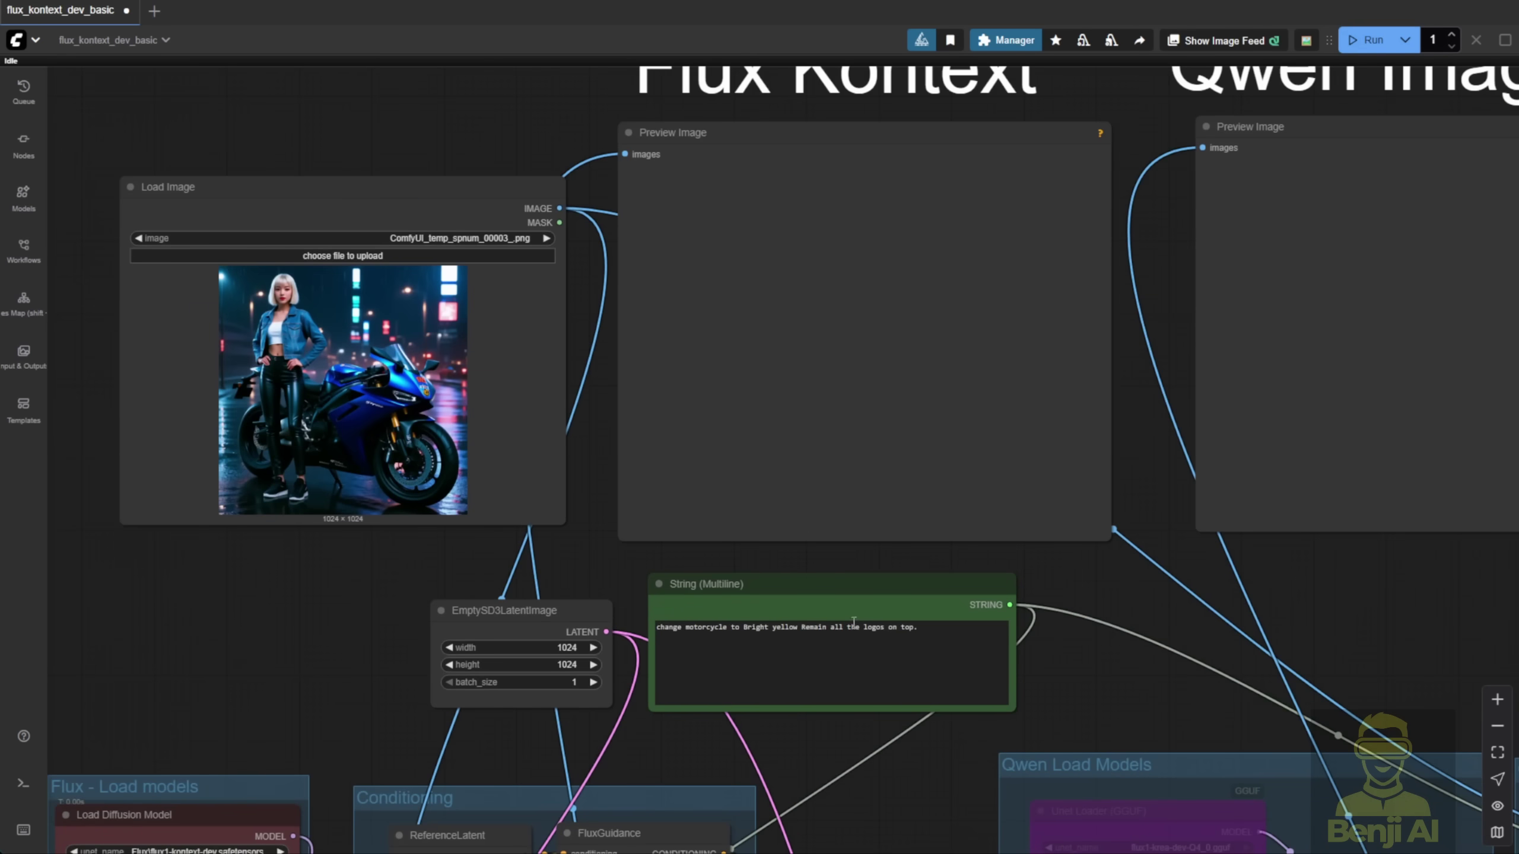
pyautogui.click(761, 587)
pyautogui.moveTo(862, 768); pyautogui.dragTo(878, 605)
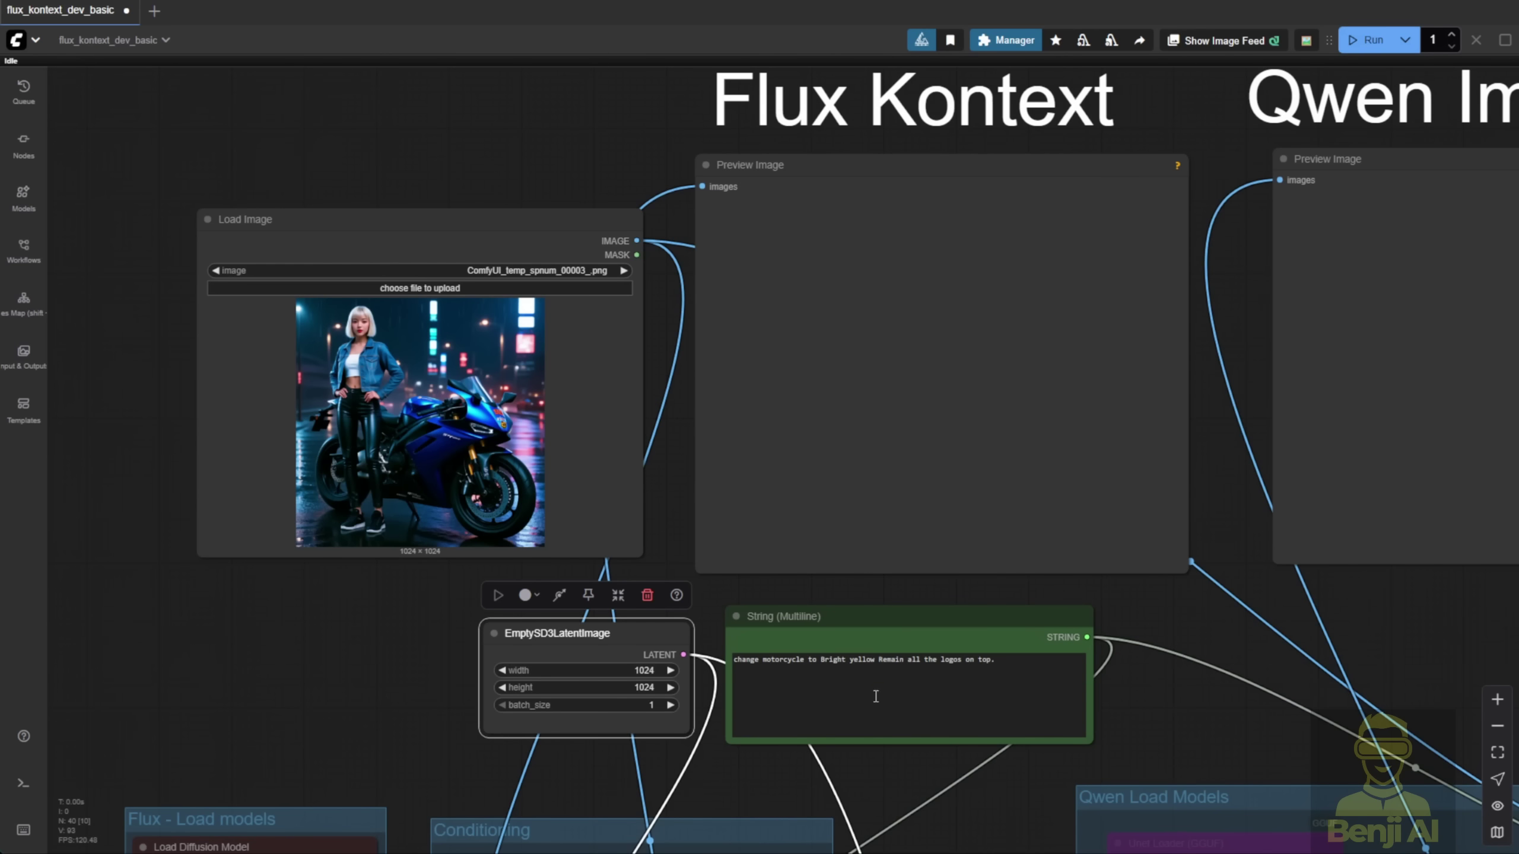
# Read the motorcycle recolouring prompt in the String (Multiline) node alongside the source image.
pyautogui.scroll(6, 875, 694)
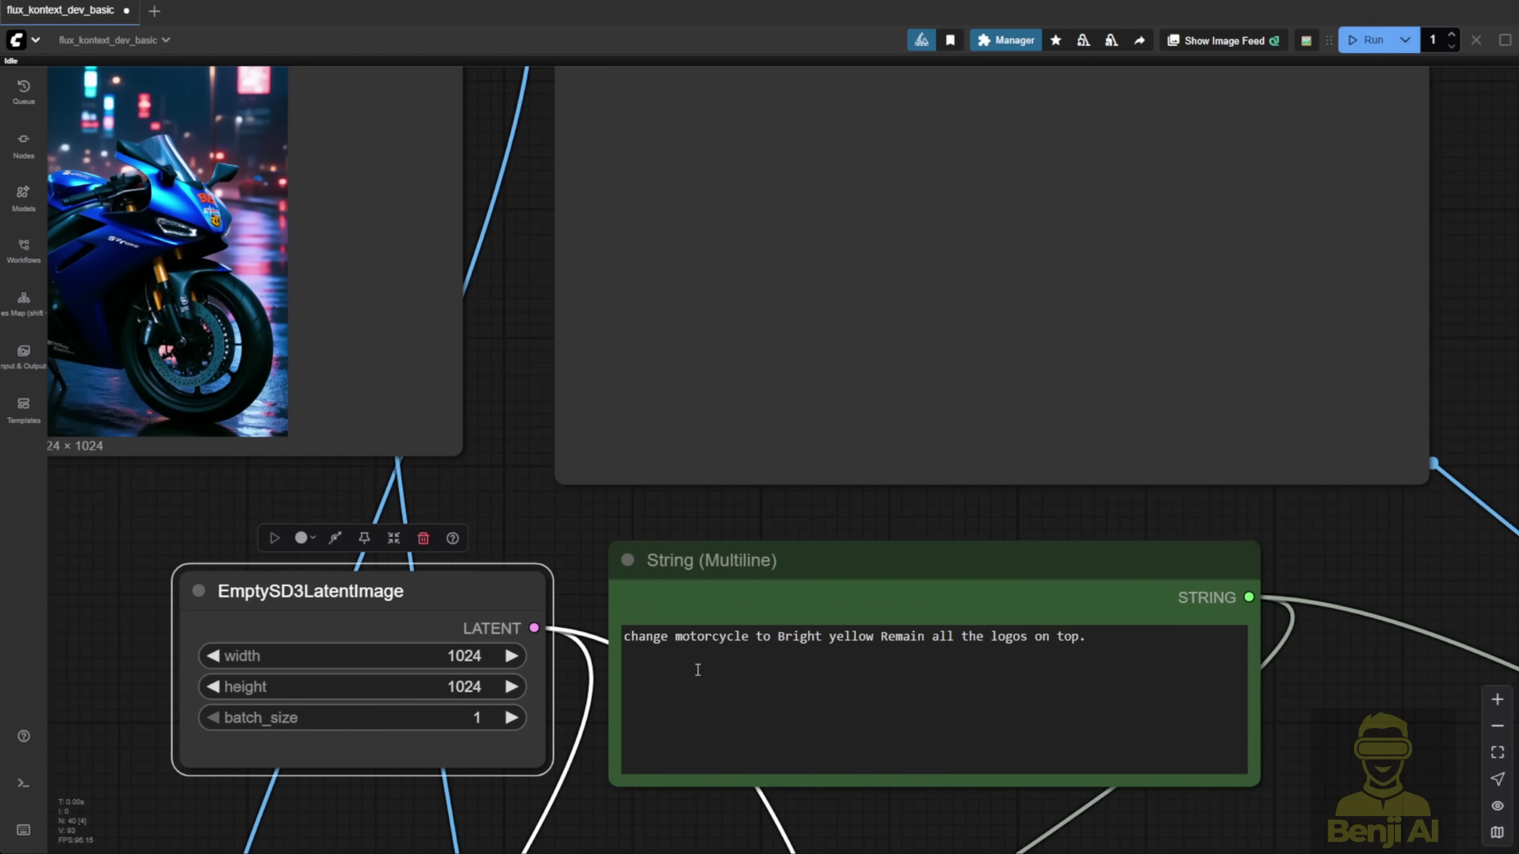
pyautogui.scroll(-3, 730, 647)
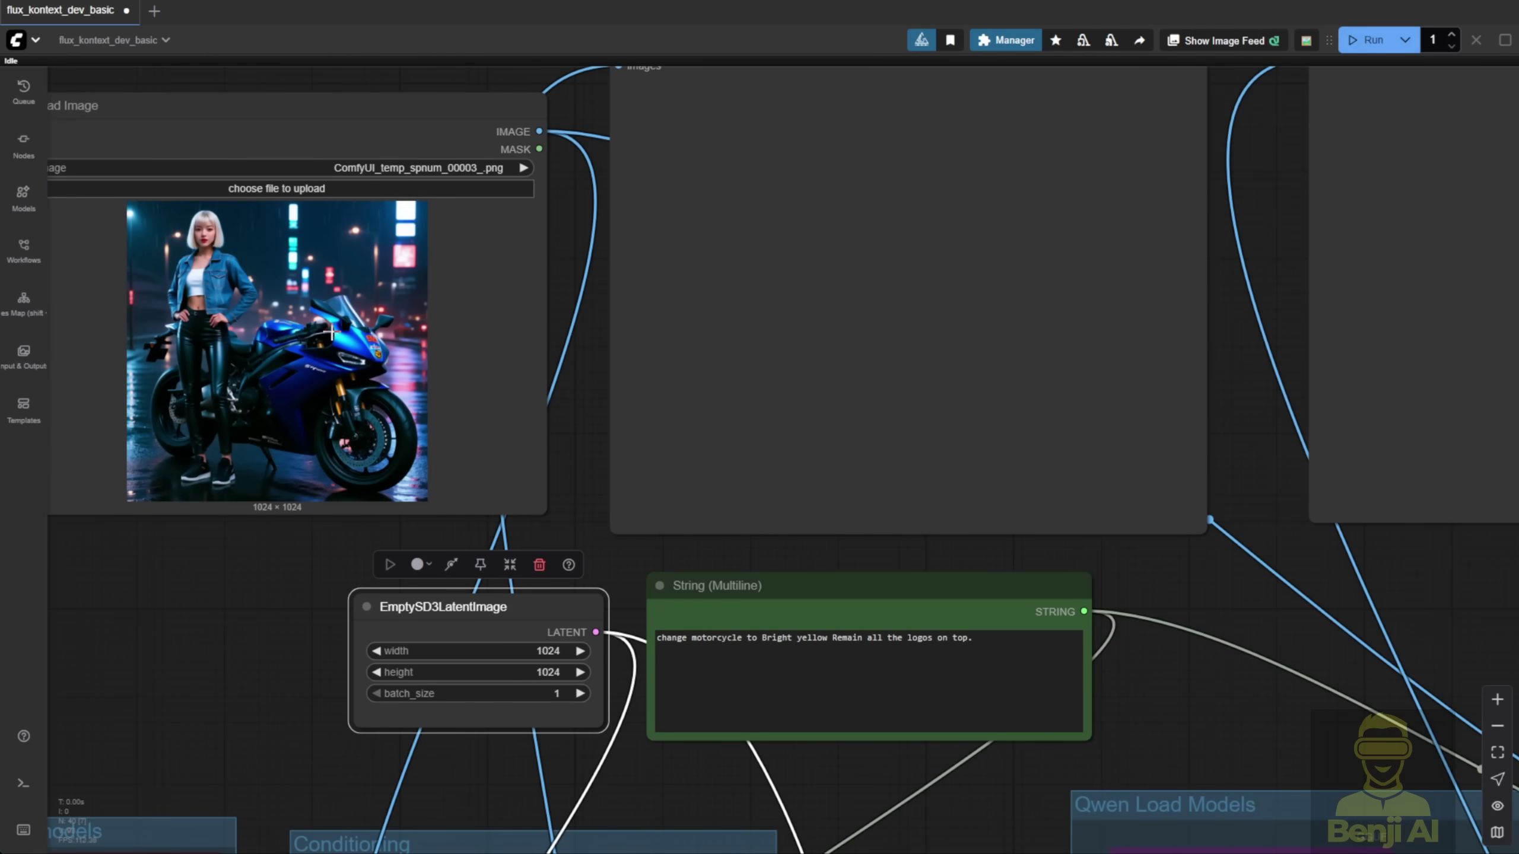
pyautogui.scroll(2, 789, 649)
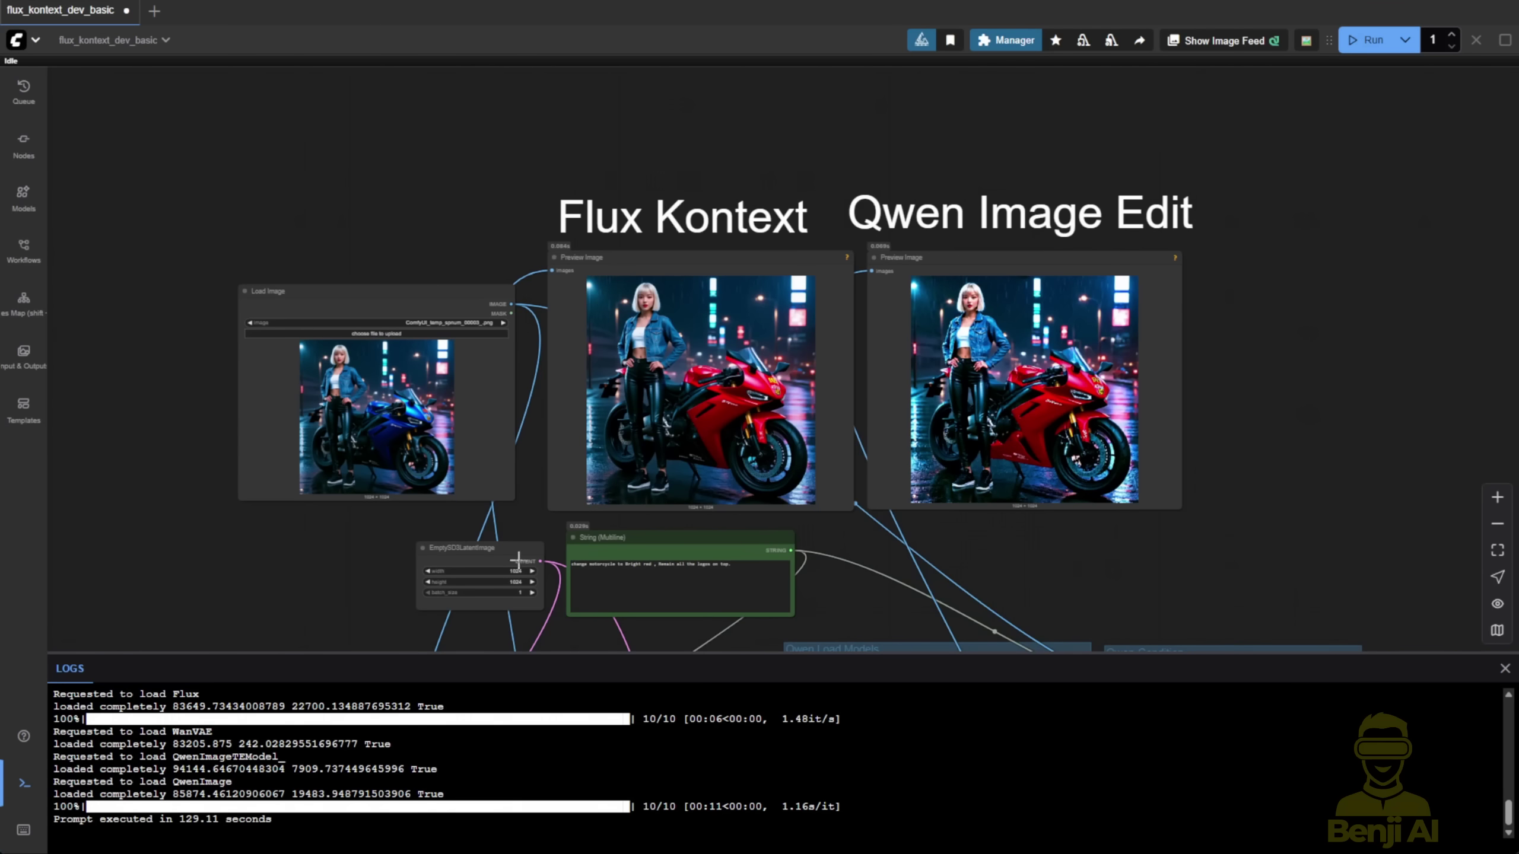
# Compare the Flux and QwenImage sampling times in the execution logs, and close the logs.
pyautogui.moveTo(886, 584); pyautogui.dragTo(901, 508)
pyautogui.scroll(1, 658, 793)
pyautogui.moveTo(656, 794); pyautogui.dragTo(747, 794)
pyautogui.scroll(-1, 604, 790)
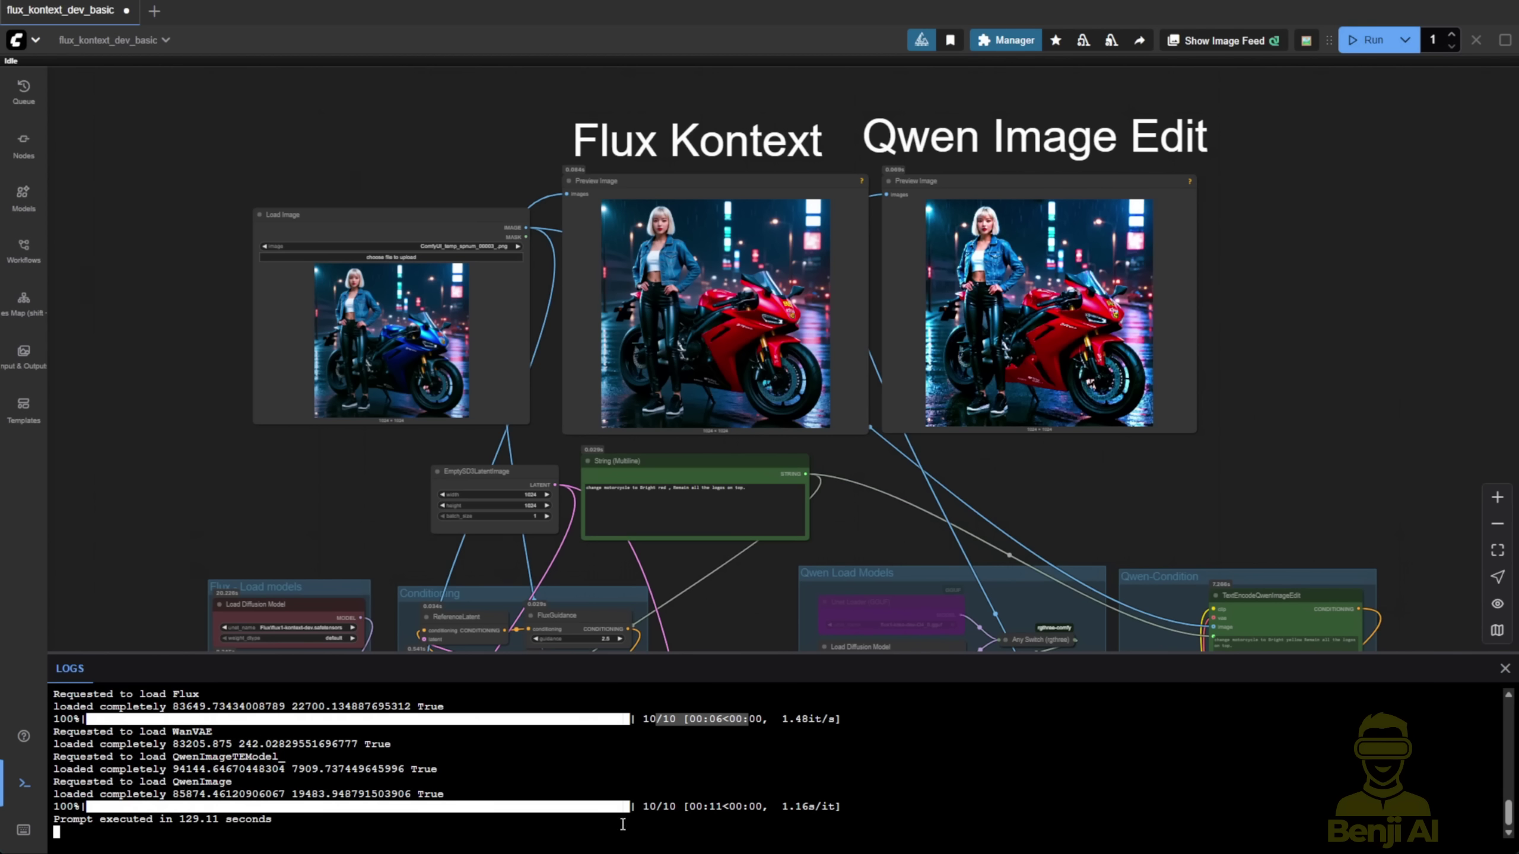
pyautogui.click(655, 811)
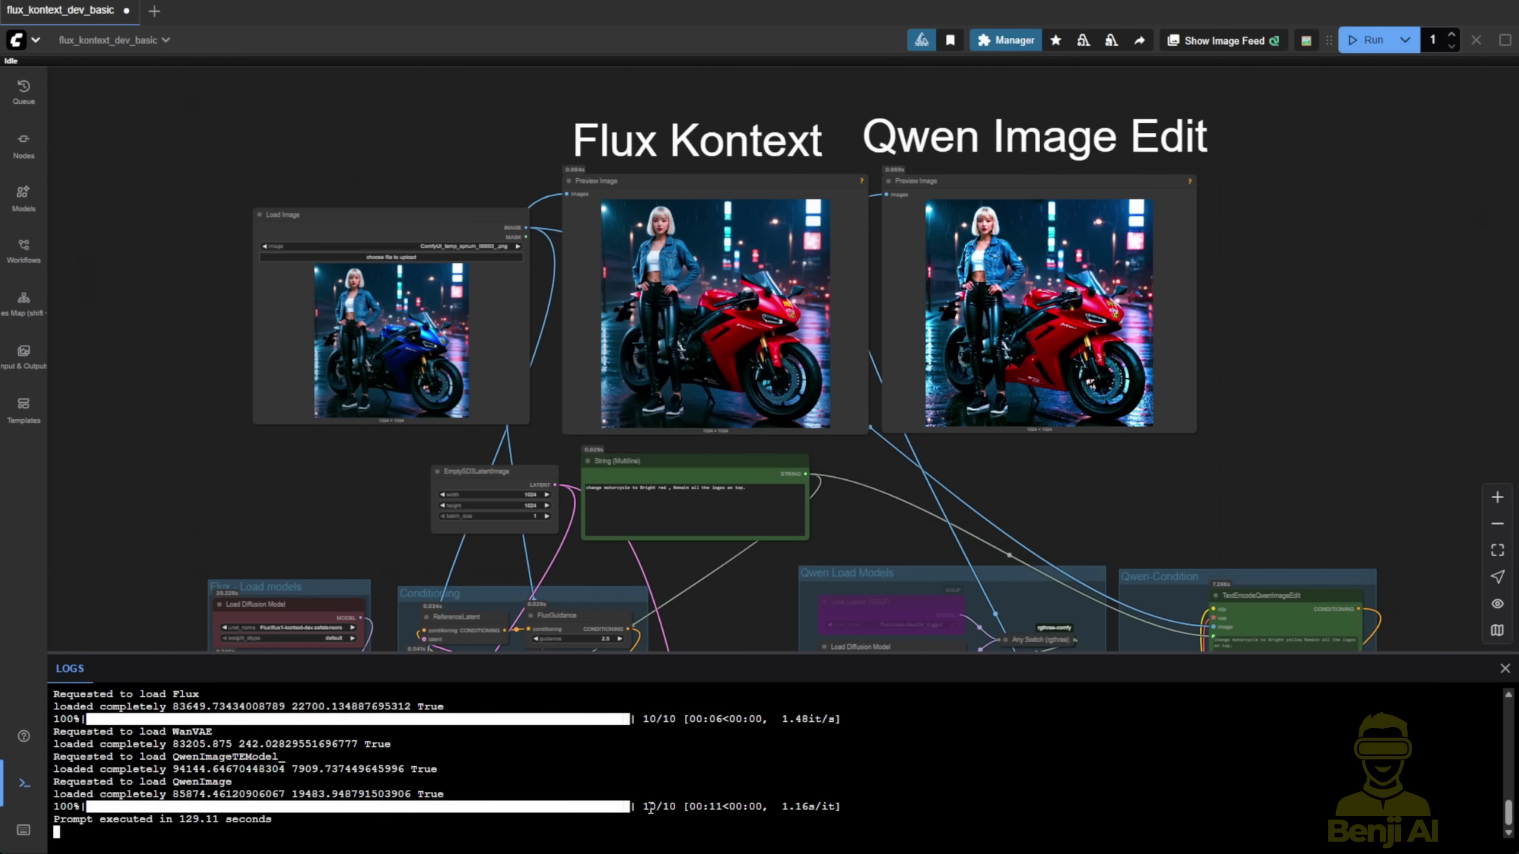
pyautogui.moveTo(651, 808); pyautogui.dragTo(713, 810)
pyautogui.click(720, 806)
pyautogui.hotkey('ctrl', '`')
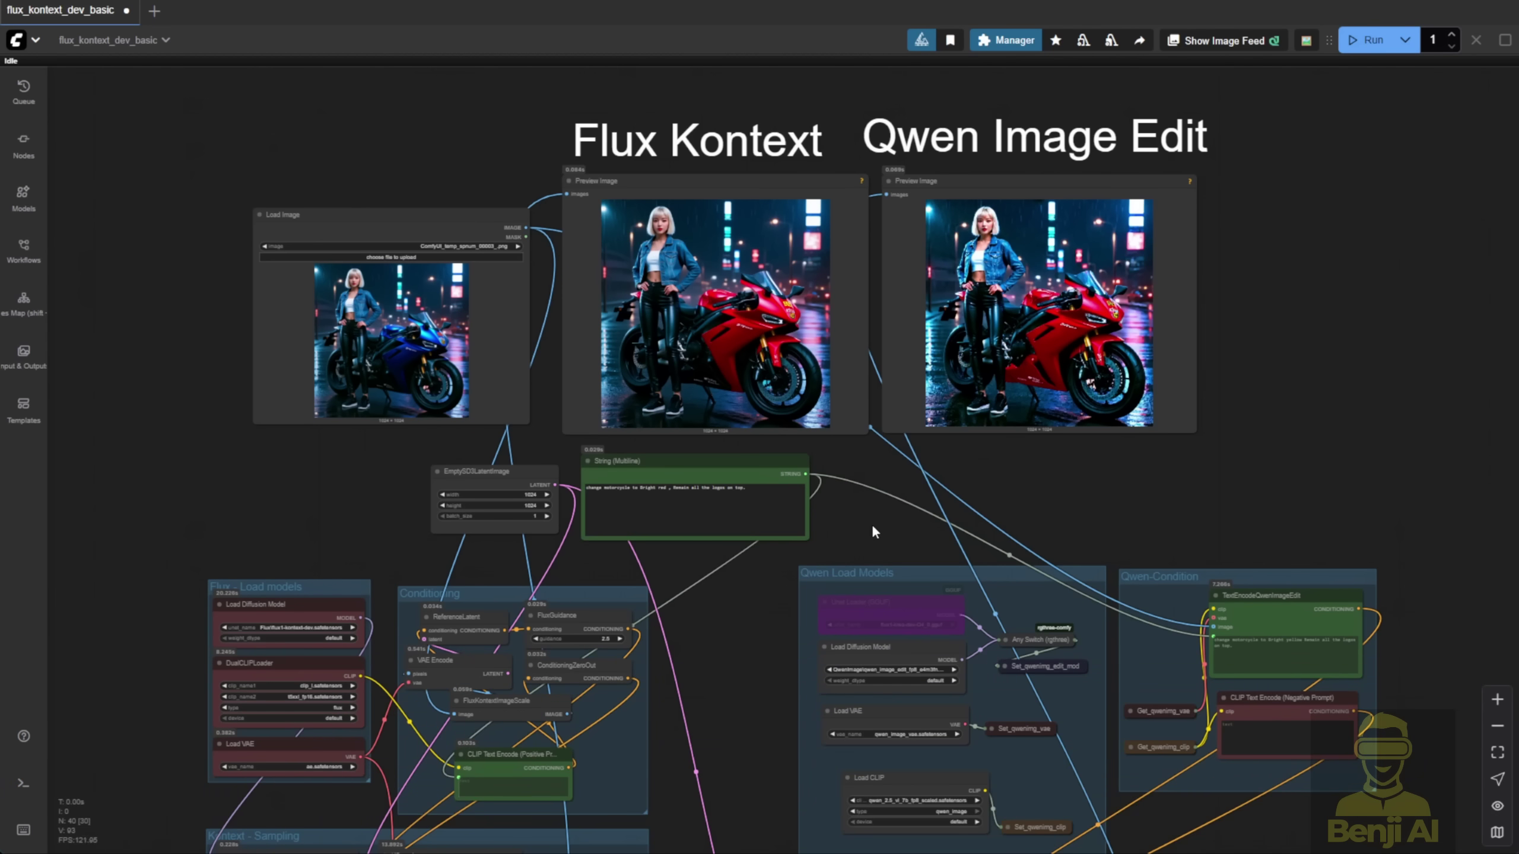
# Enlarge the Load Image node so its picture matches the Flux Kontext preview in size, and align the node beside that preview.
pyautogui.scroll(7, 871, 525)
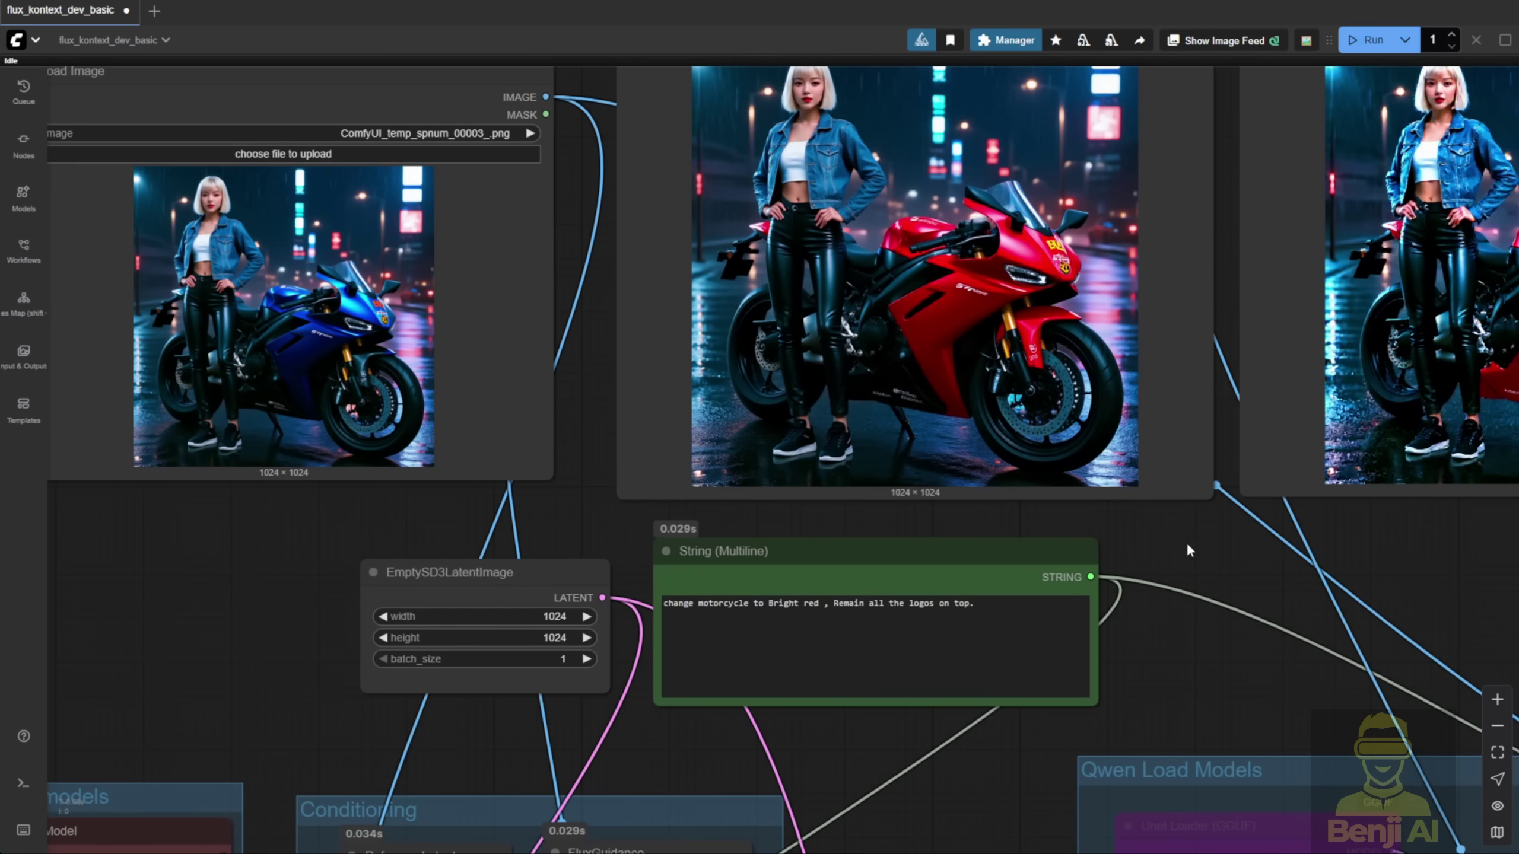
pyautogui.moveTo(1188, 548); pyautogui.dragTo(1277, 628)
pyautogui.scroll(2, 576, 448)
pyautogui.moveTo(542, 610); pyautogui.dragTo(773, 668)
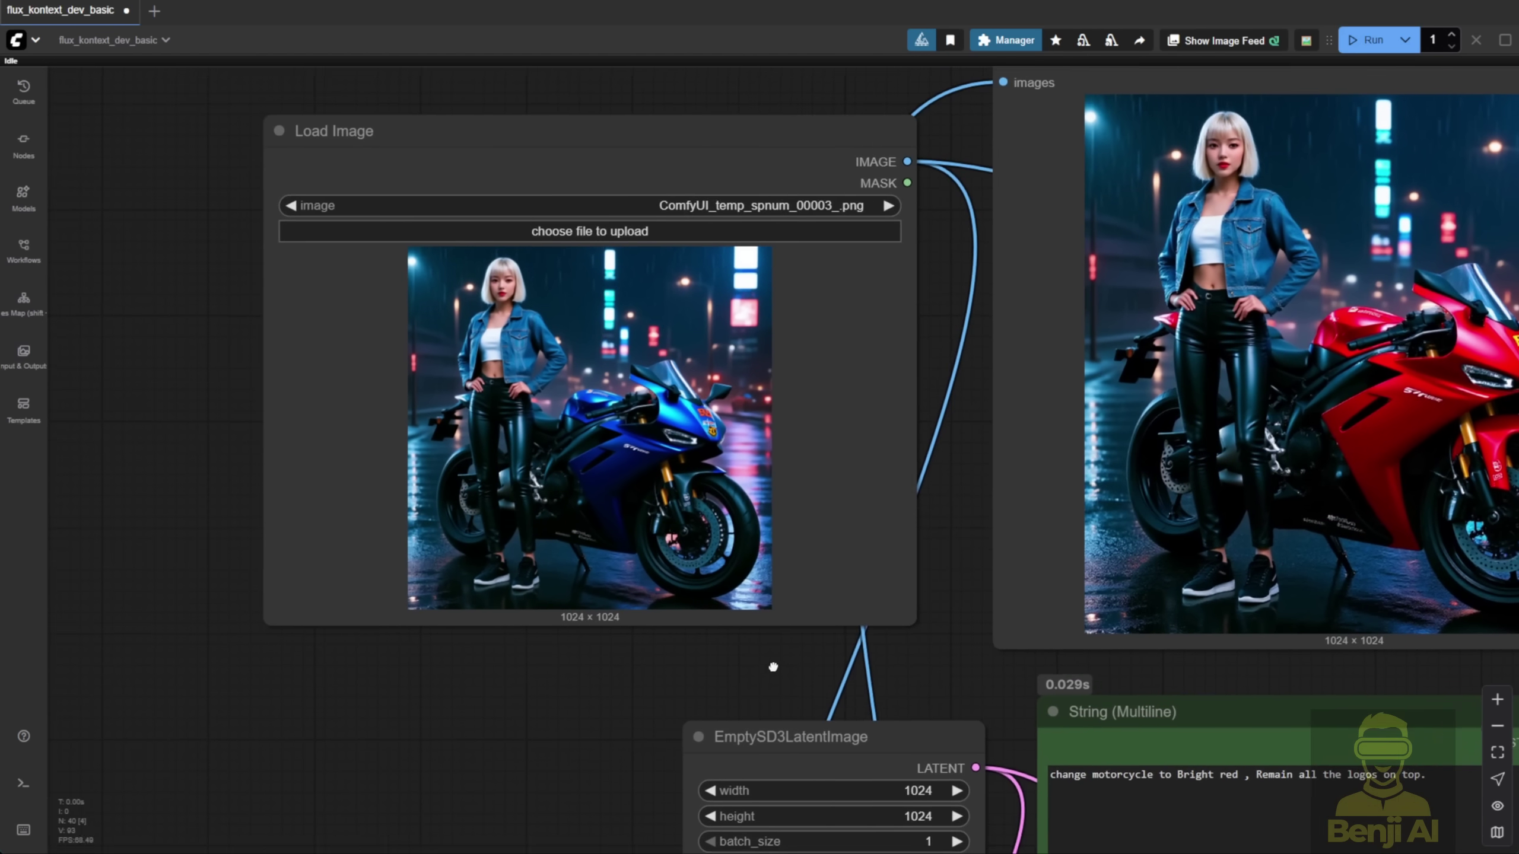
pyautogui.moveTo(912, 620); pyautogui.dragTo(907, 796)
pyautogui.moveTo(879, 742); pyautogui.dragTo(940, 599)
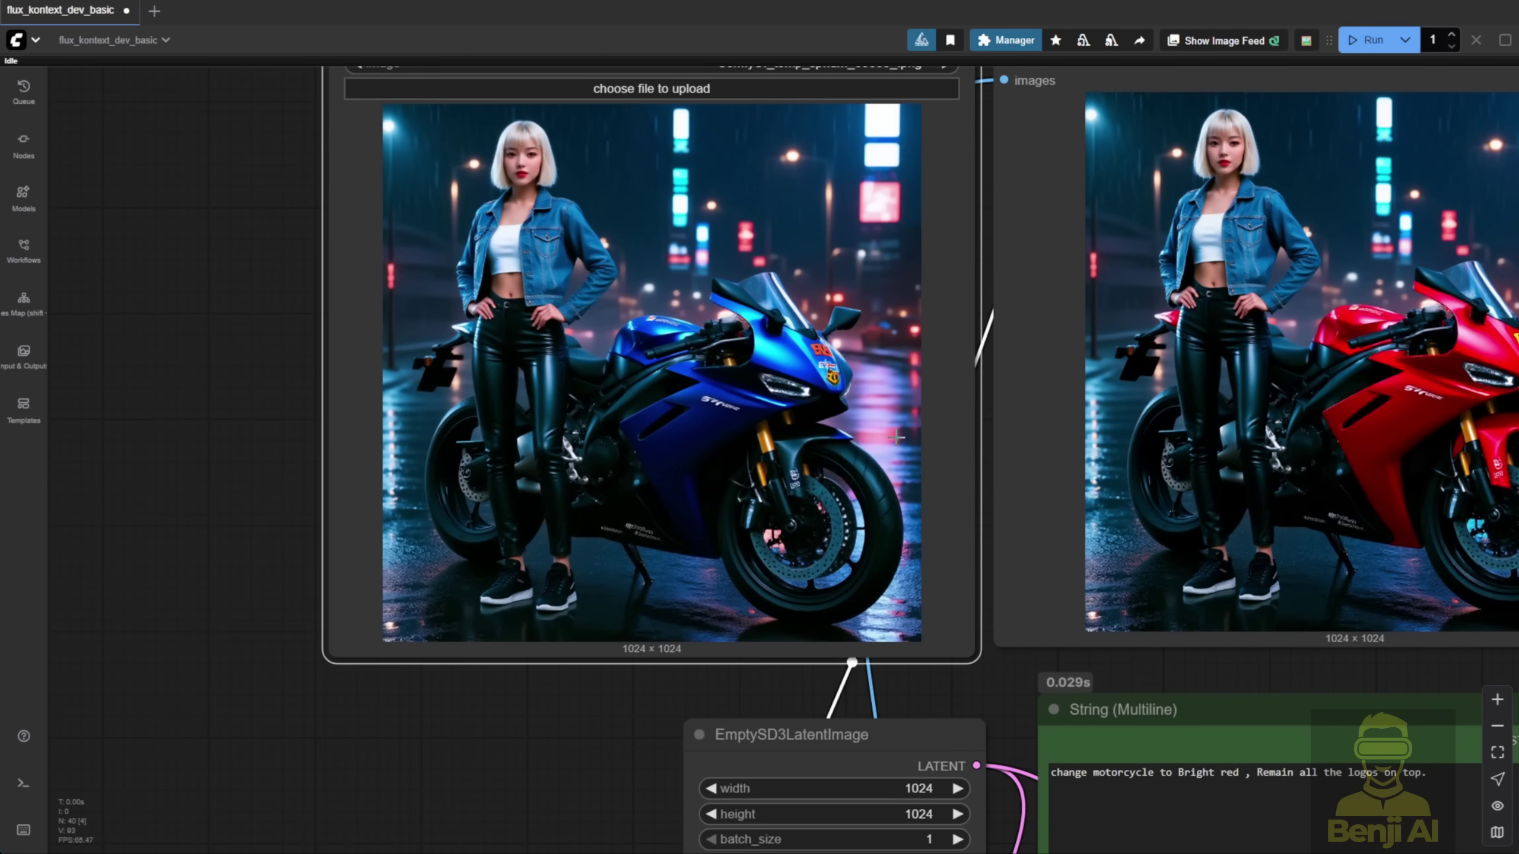
# Examine the Flux Kontext result up close against the source image, checking the motorcycle's colour, logos and body details.
pyautogui.scroll(-2, 1316, 662)
pyautogui.moveTo(1315, 661); pyautogui.dragTo(973, 652)
pyautogui.scroll(2, 972, 651)
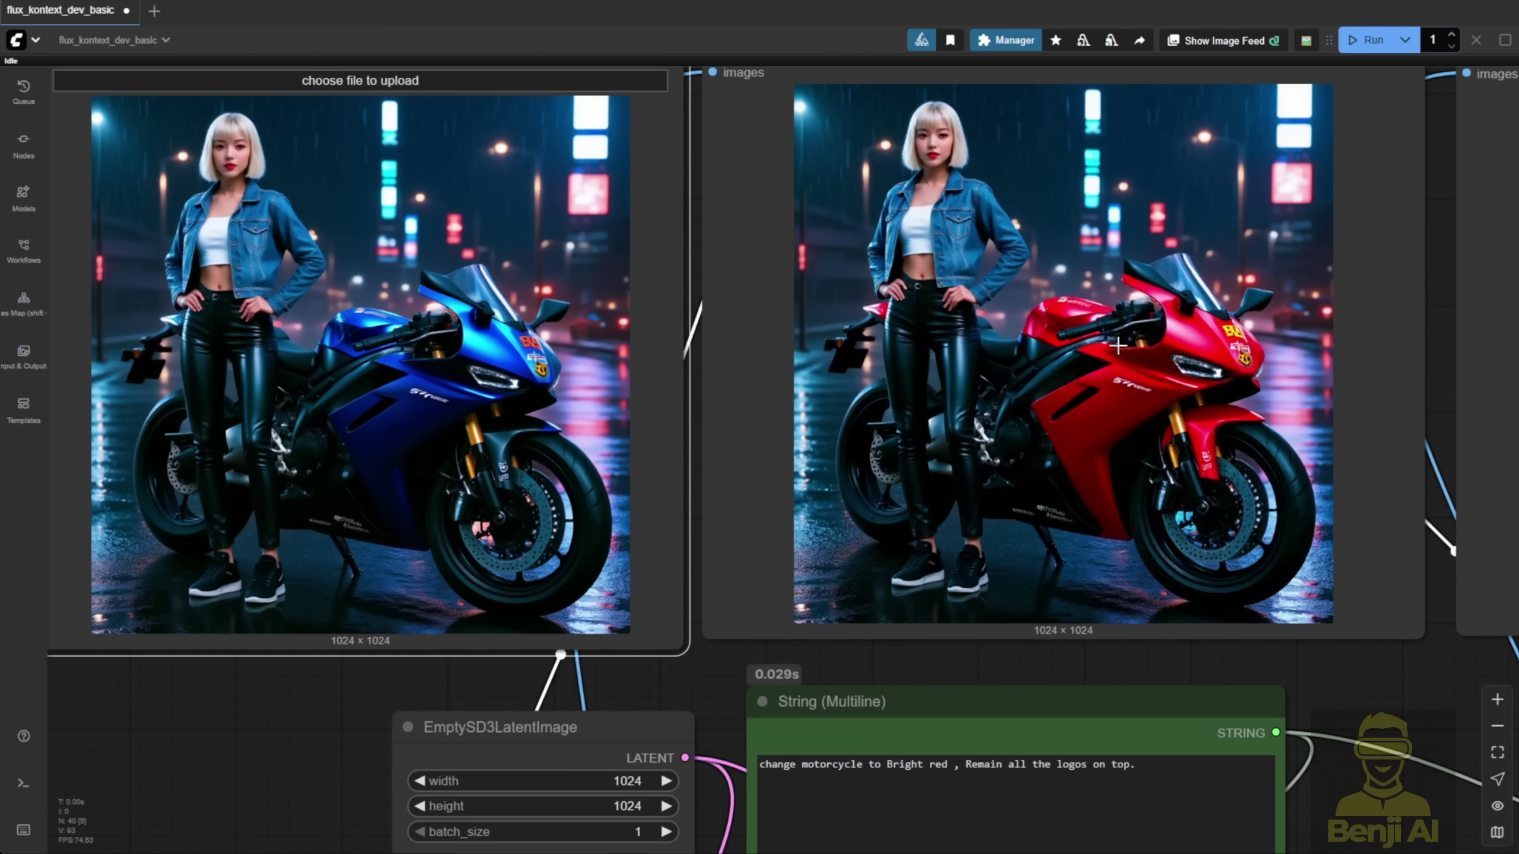
pyautogui.click(1086, 709)
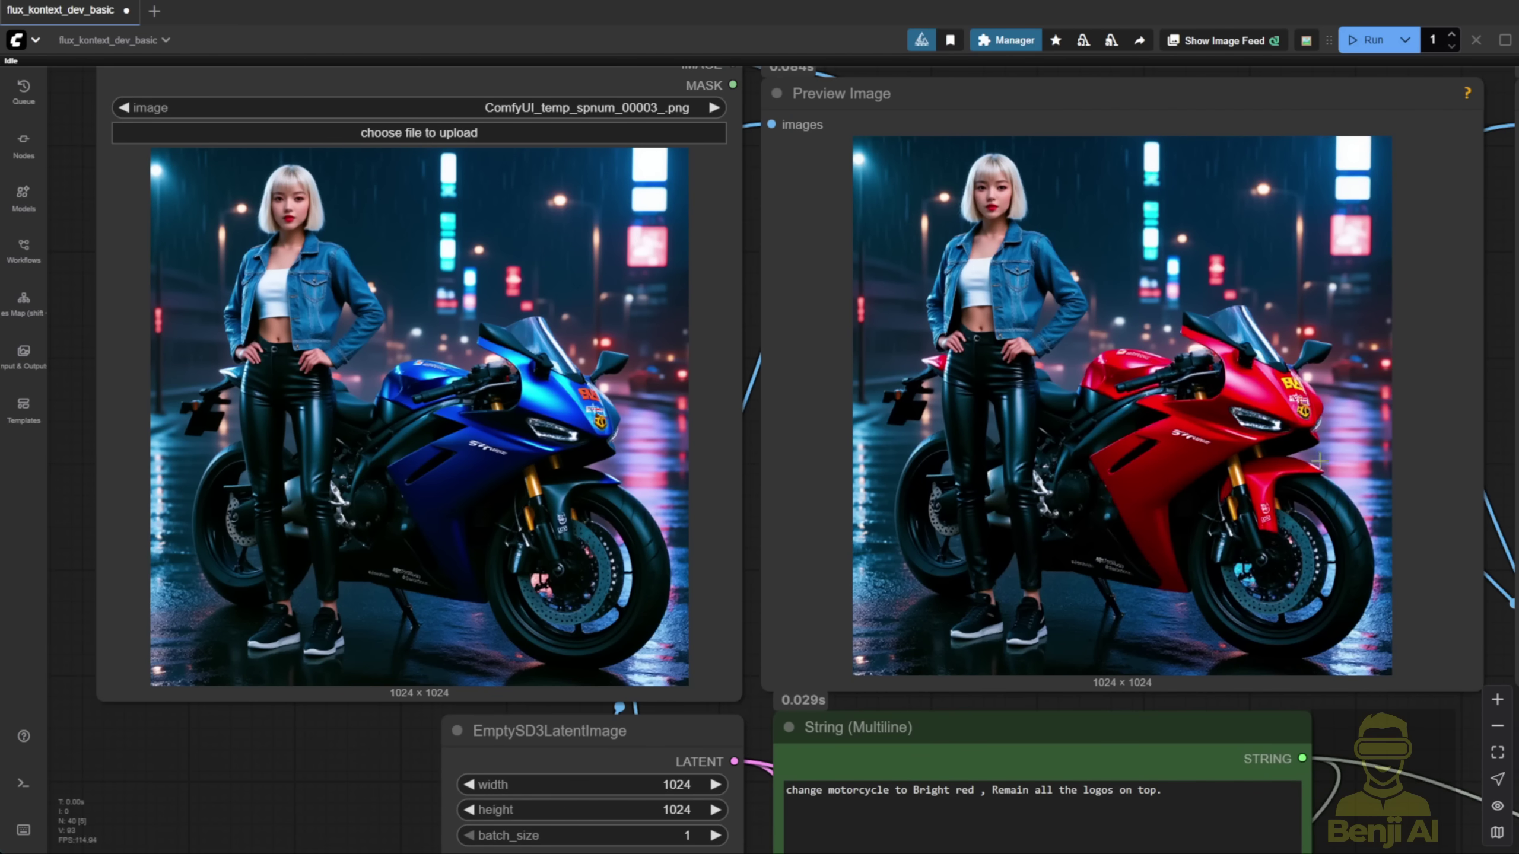
pyautogui.moveTo(1408, 723); pyautogui.dragTo(1324, 761)
pyautogui.scroll(3, 1211, 461)
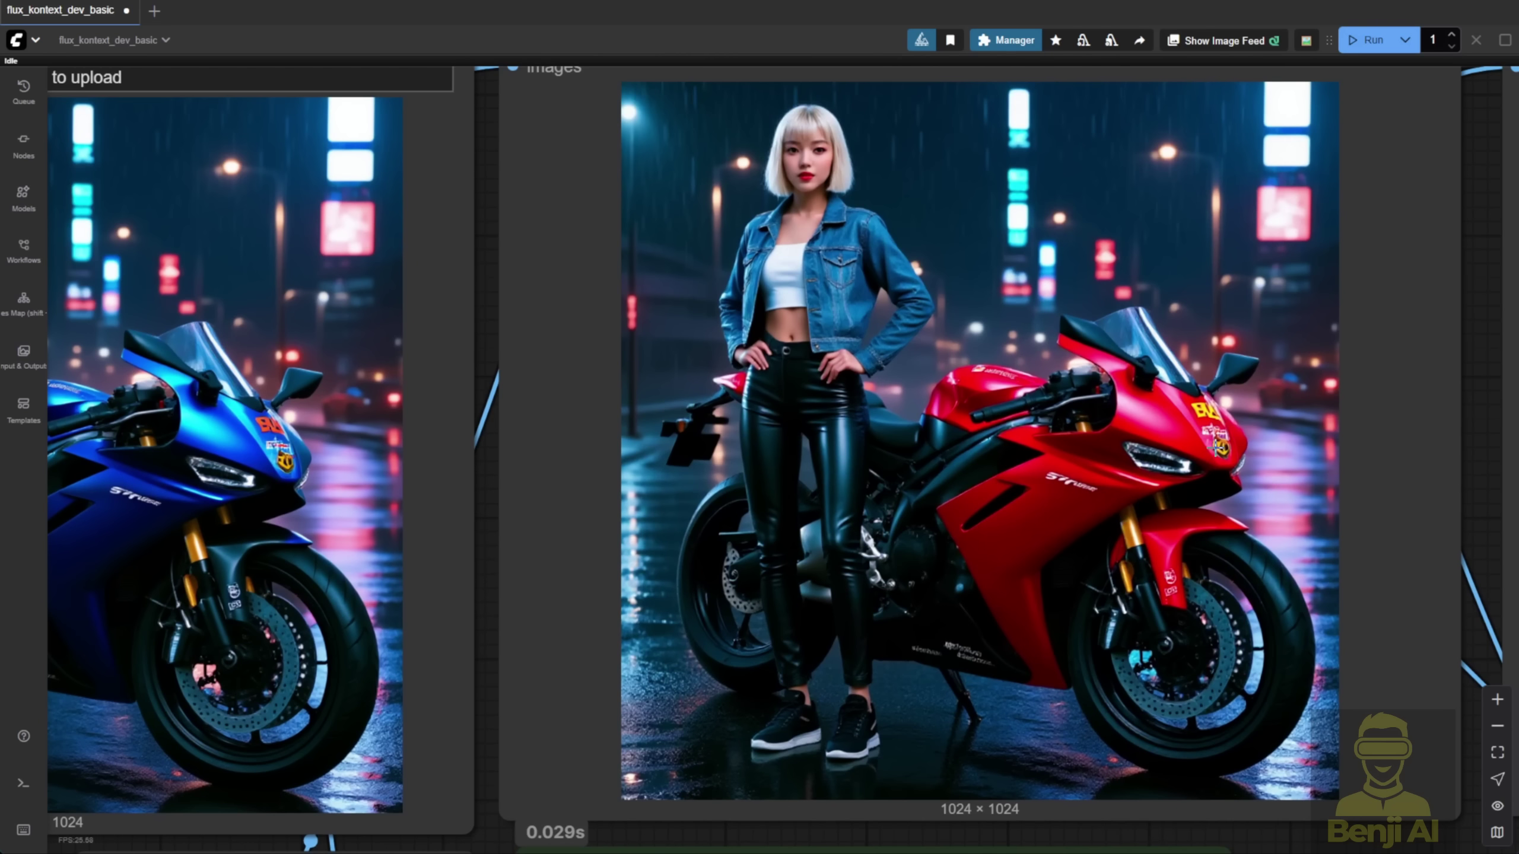
pyautogui.scroll(2, 1226, 419)
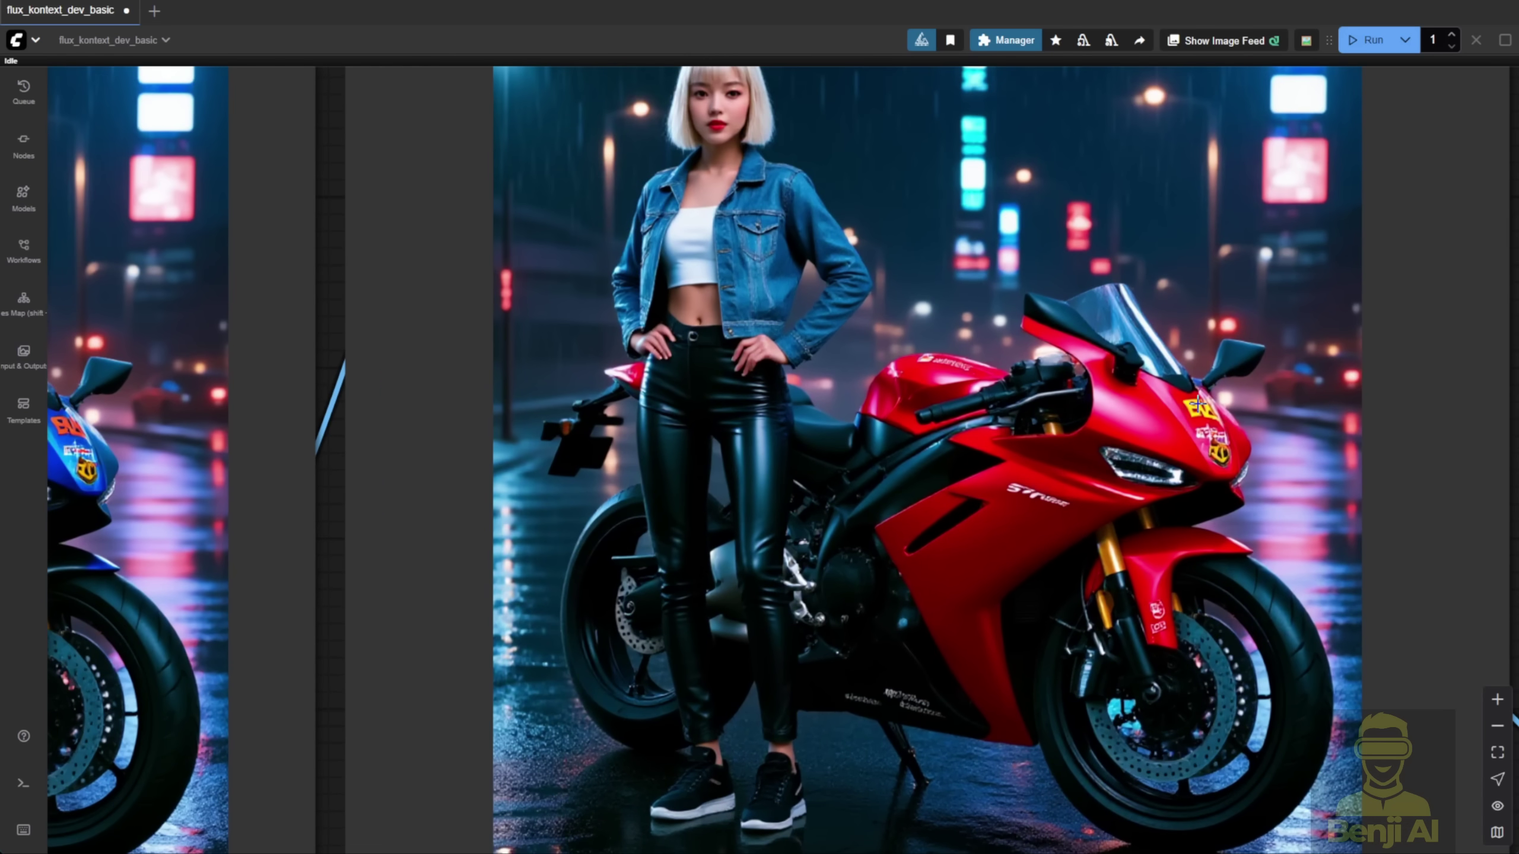
pyautogui.scroll(-1, 449, 551)
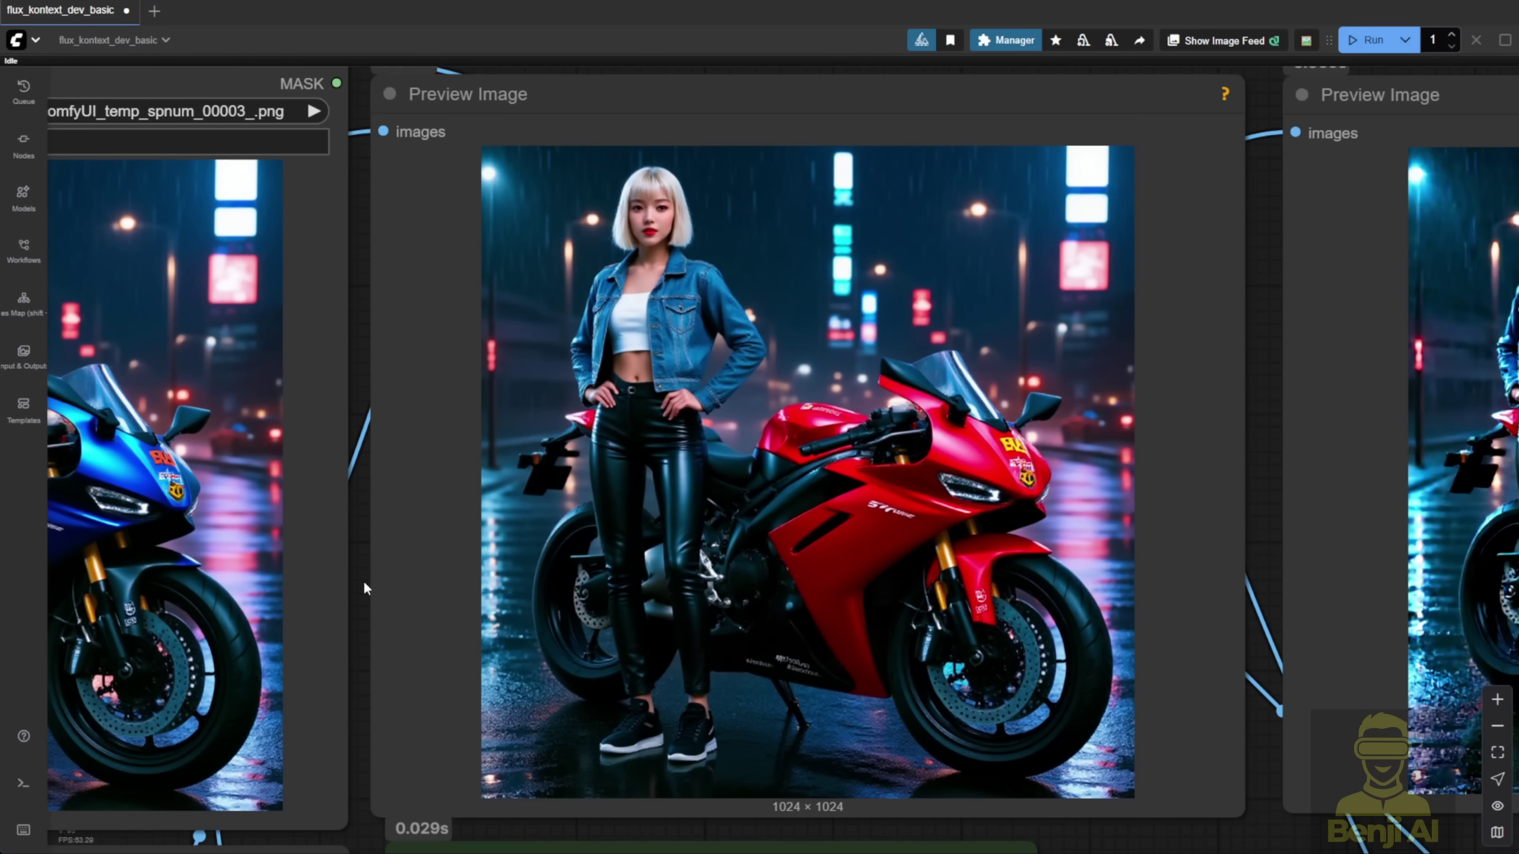
pyautogui.moveTo(362, 585); pyautogui.dragTo(870, 567)
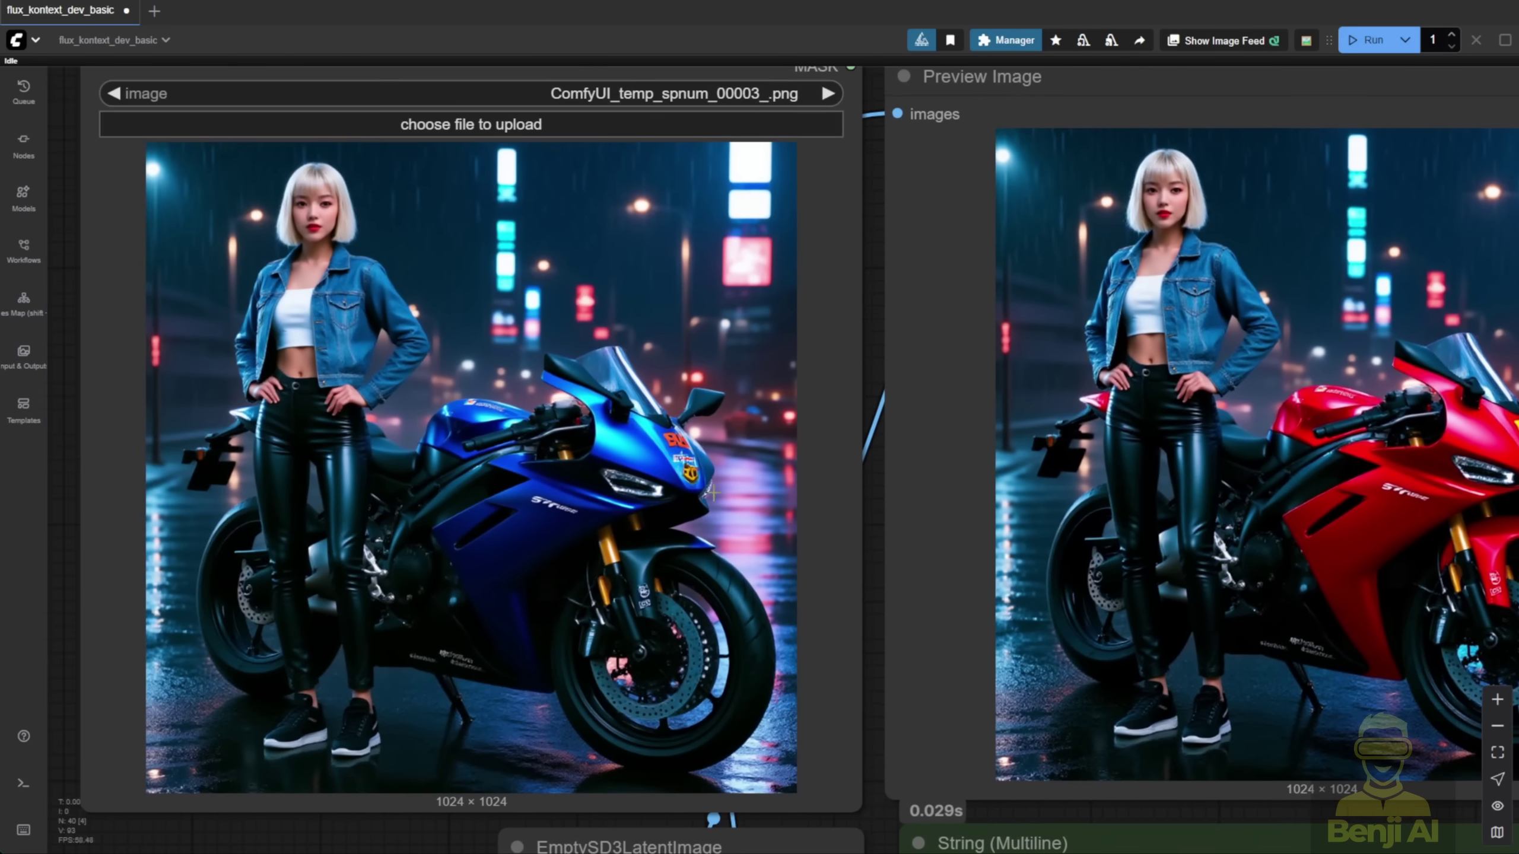
pyautogui.scroll(3, 703, 486)
pyautogui.scroll(-2, 604, 546)
pyautogui.moveTo(876, 635); pyautogui.dragTo(495, 566)
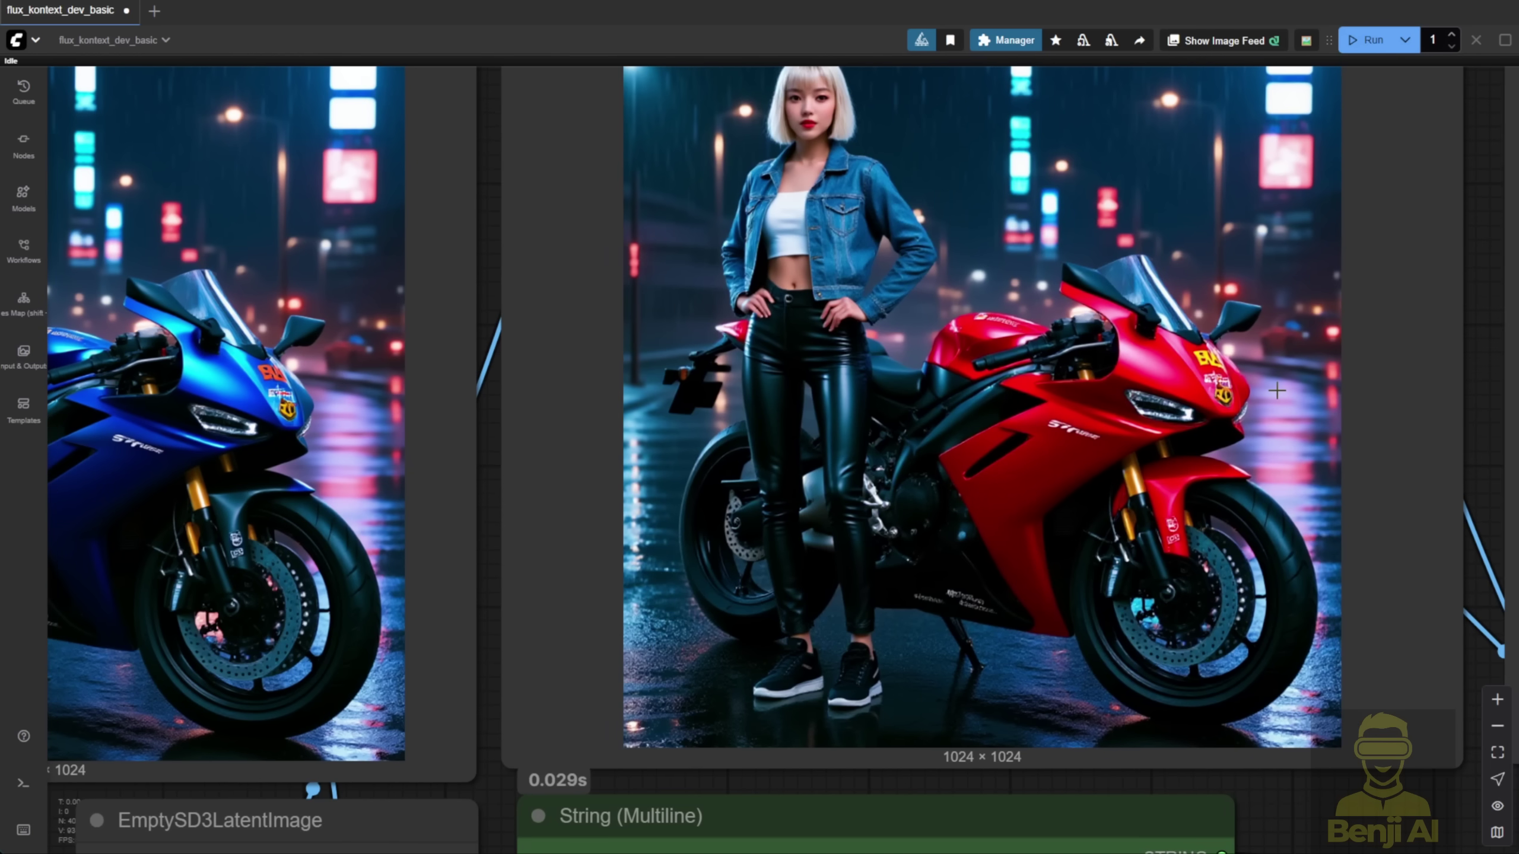
pyautogui.scroll(2, 1276, 391)
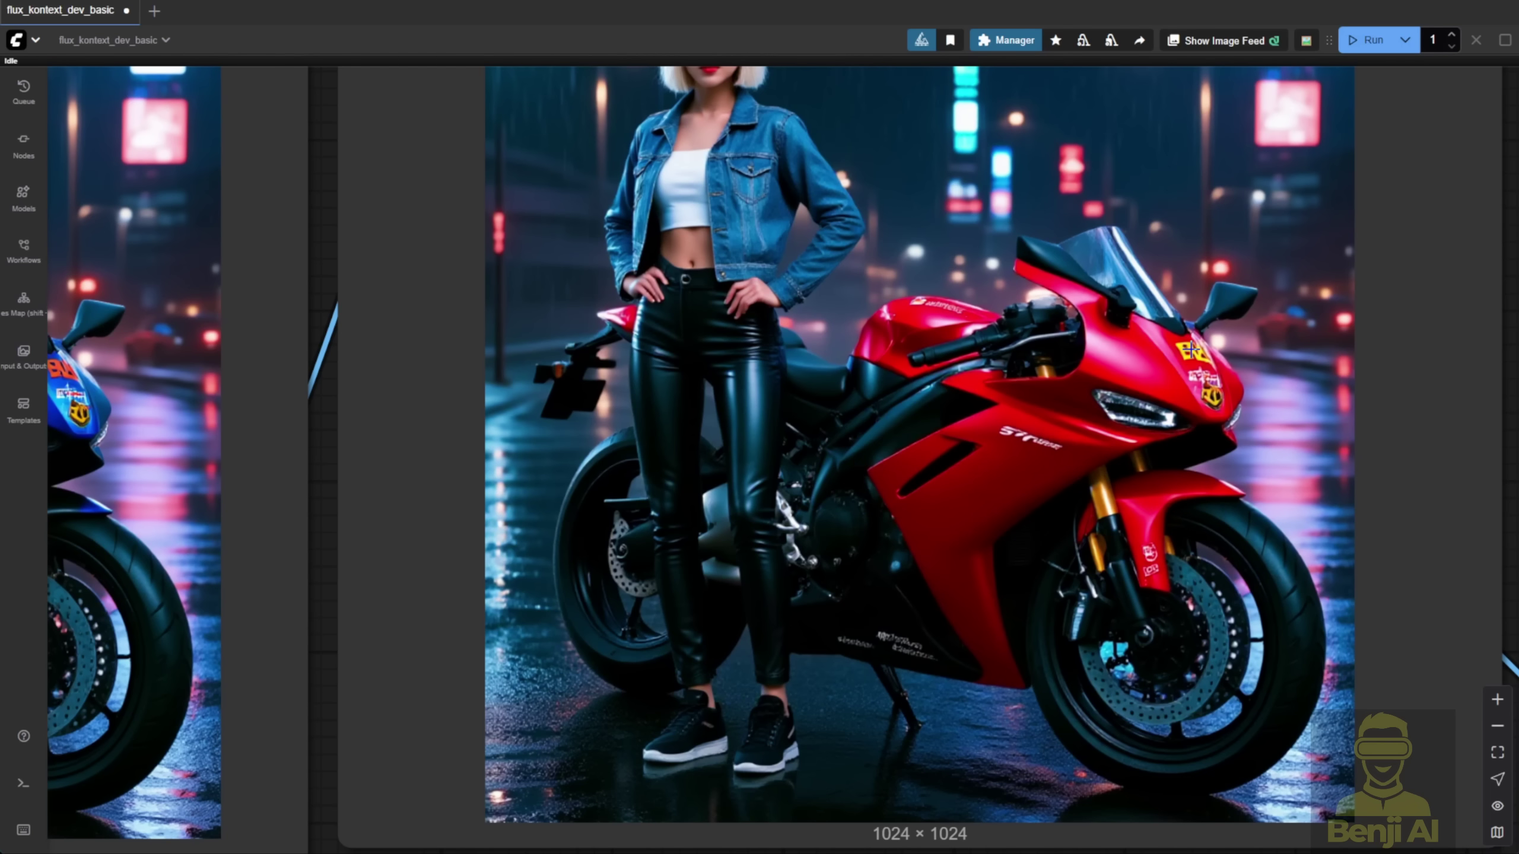
pyautogui.scroll(-3, 1150, 386)
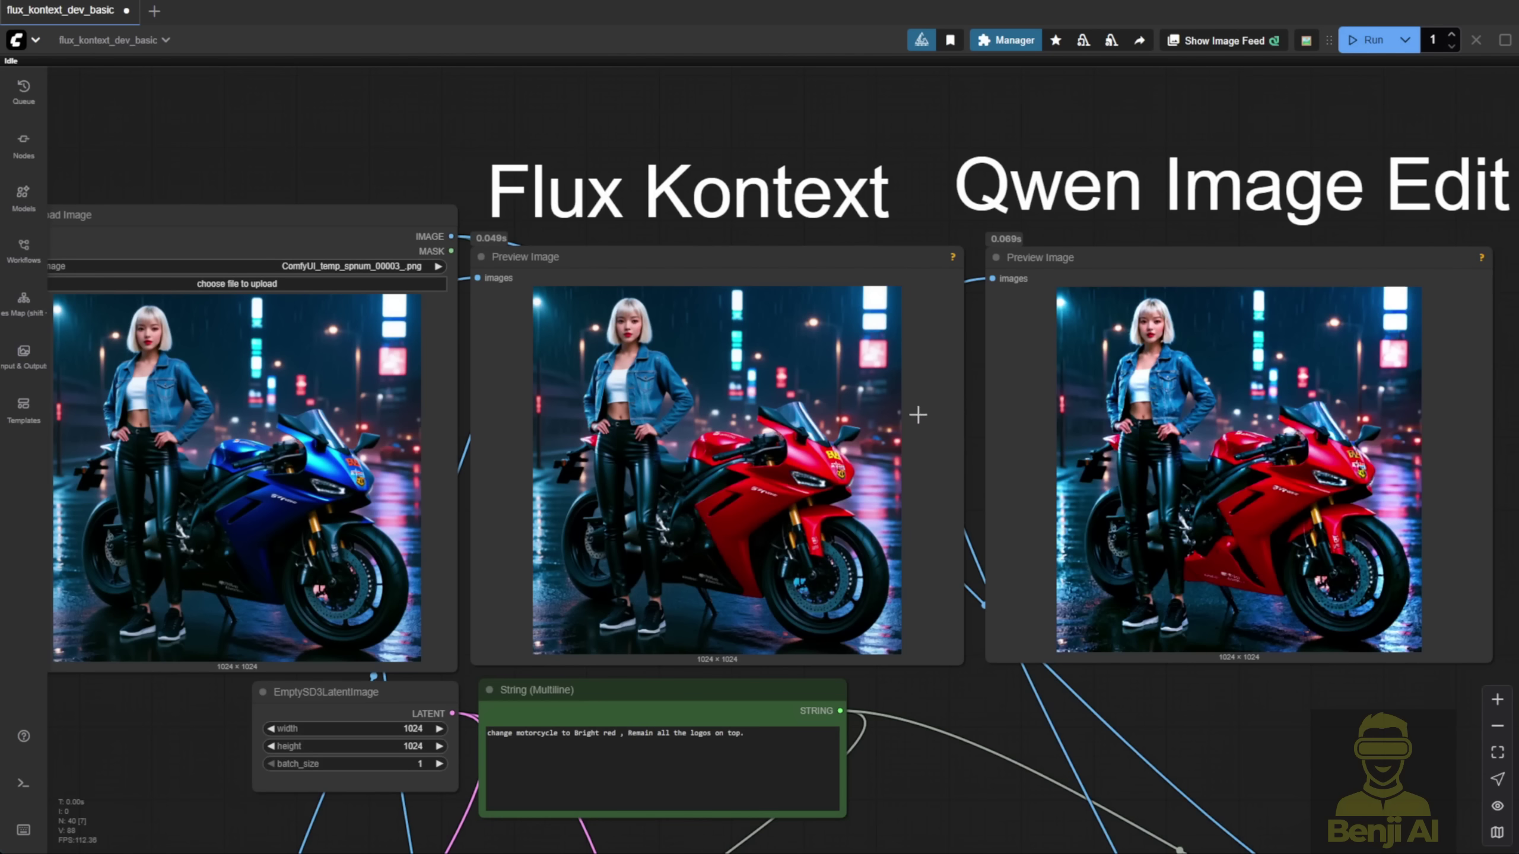
# Move the Load Image node over the Flux Kontext preview so the source sits directly beside the Qwen Image Edit result.
pyautogui.moveTo(358, 229); pyautogui.dragTo(796, 226)
pyautogui.click(931, 263)
pyautogui.scroll(3, 1151, 706)
pyautogui.moveTo(1151, 706); pyautogui.dragTo(1067, 843)
pyautogui.moveTo(758, 180); pyautogui.dragTo(715, 151)
pyautogui.scroll(1, 926, 176)
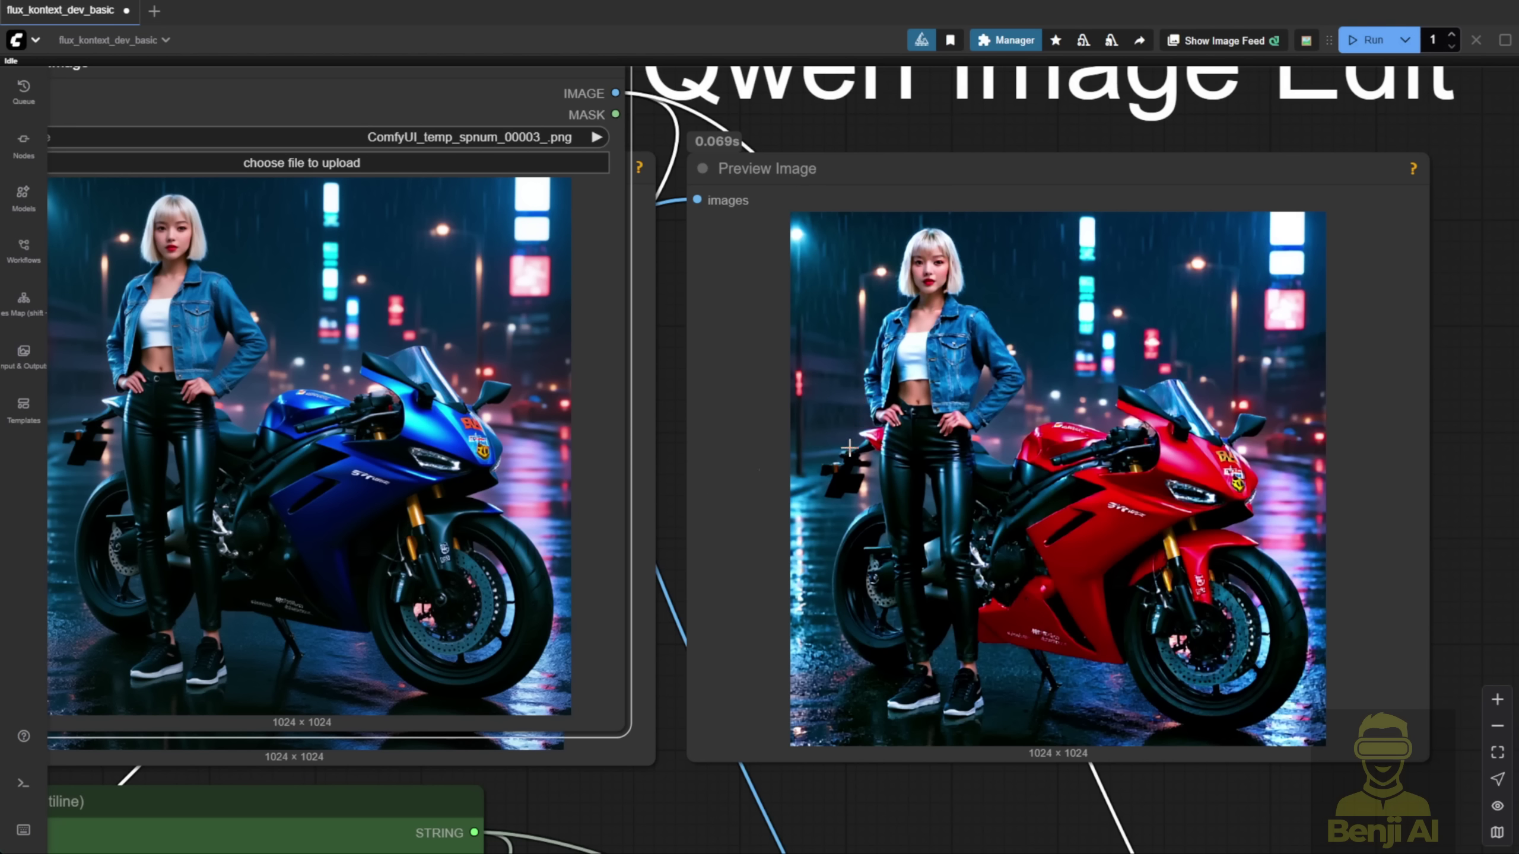
# Examine the Qwen Image Edit result up close for the motorcycle's logos, fairing and front fender.
pyautogui.scroll(2, 1265, 444)
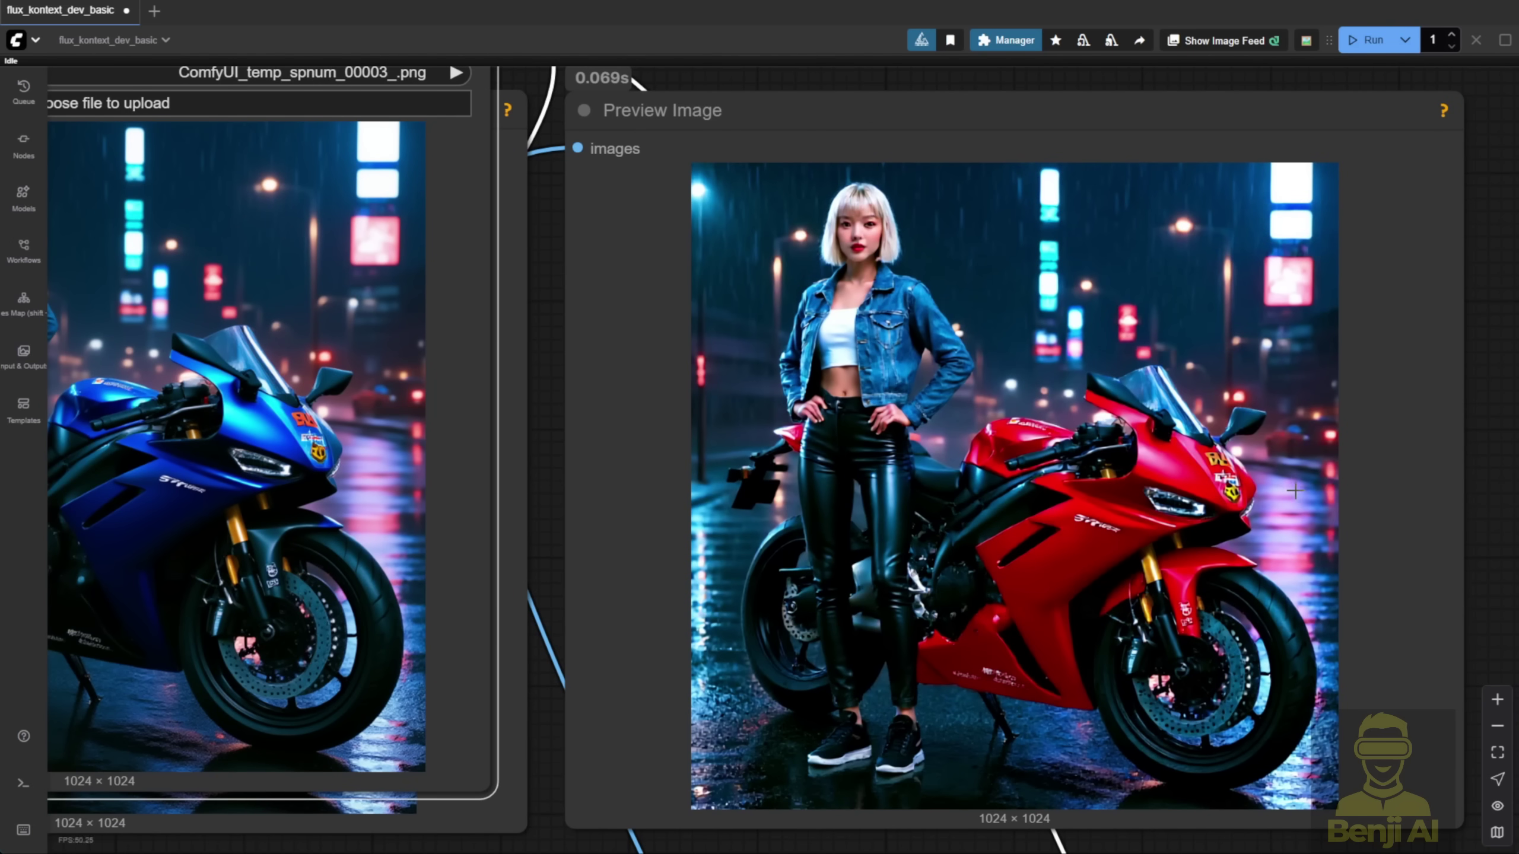
pyautogui.scroll(2, 1298, 490)
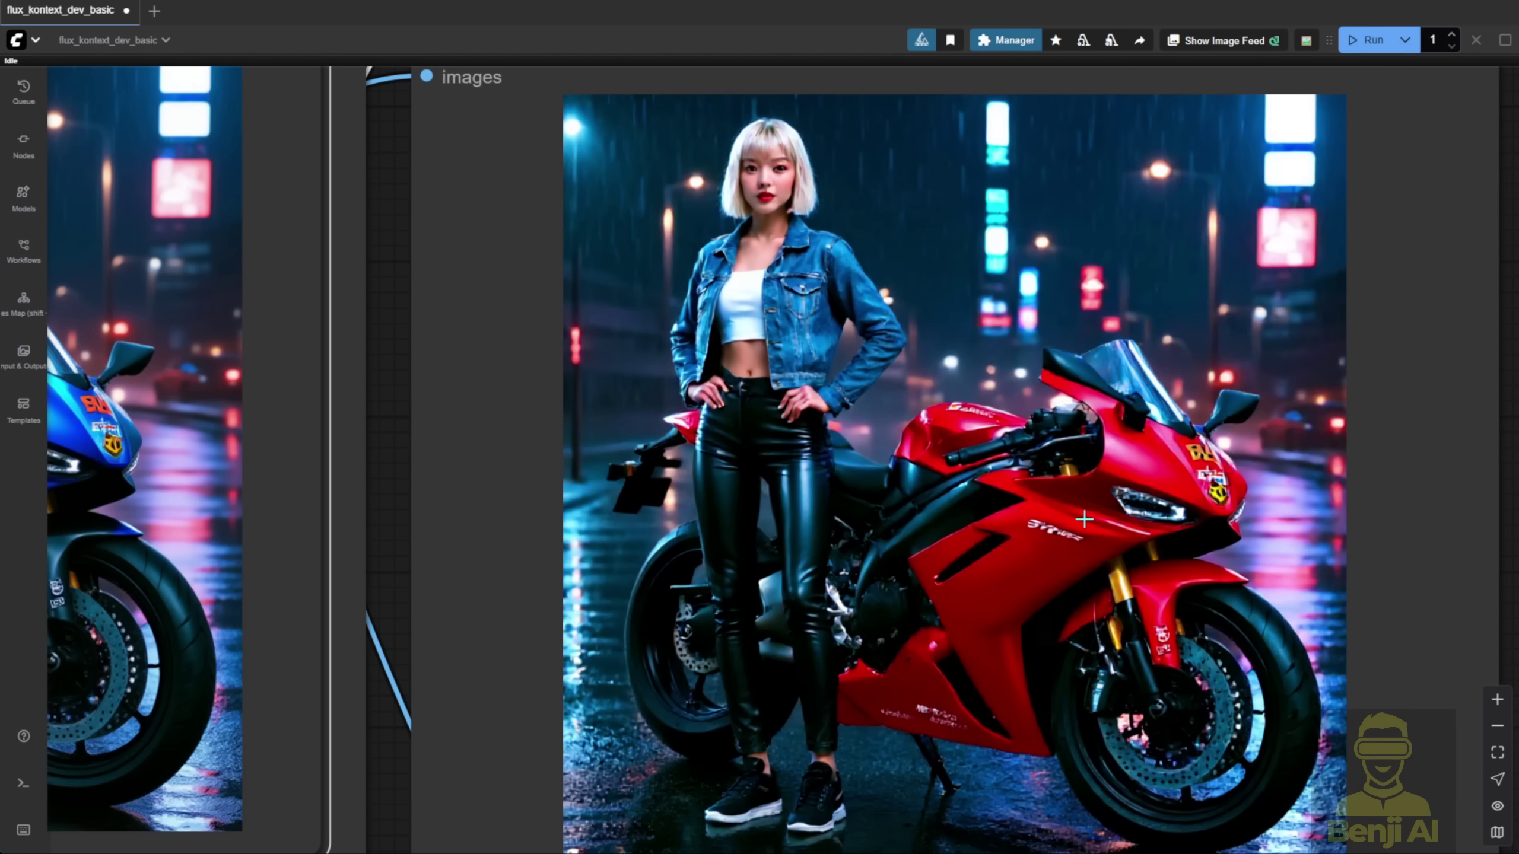
pyautogui.scroll(-2, 1084, 519)
pyautogui.scroll(-1, 1084, 520)
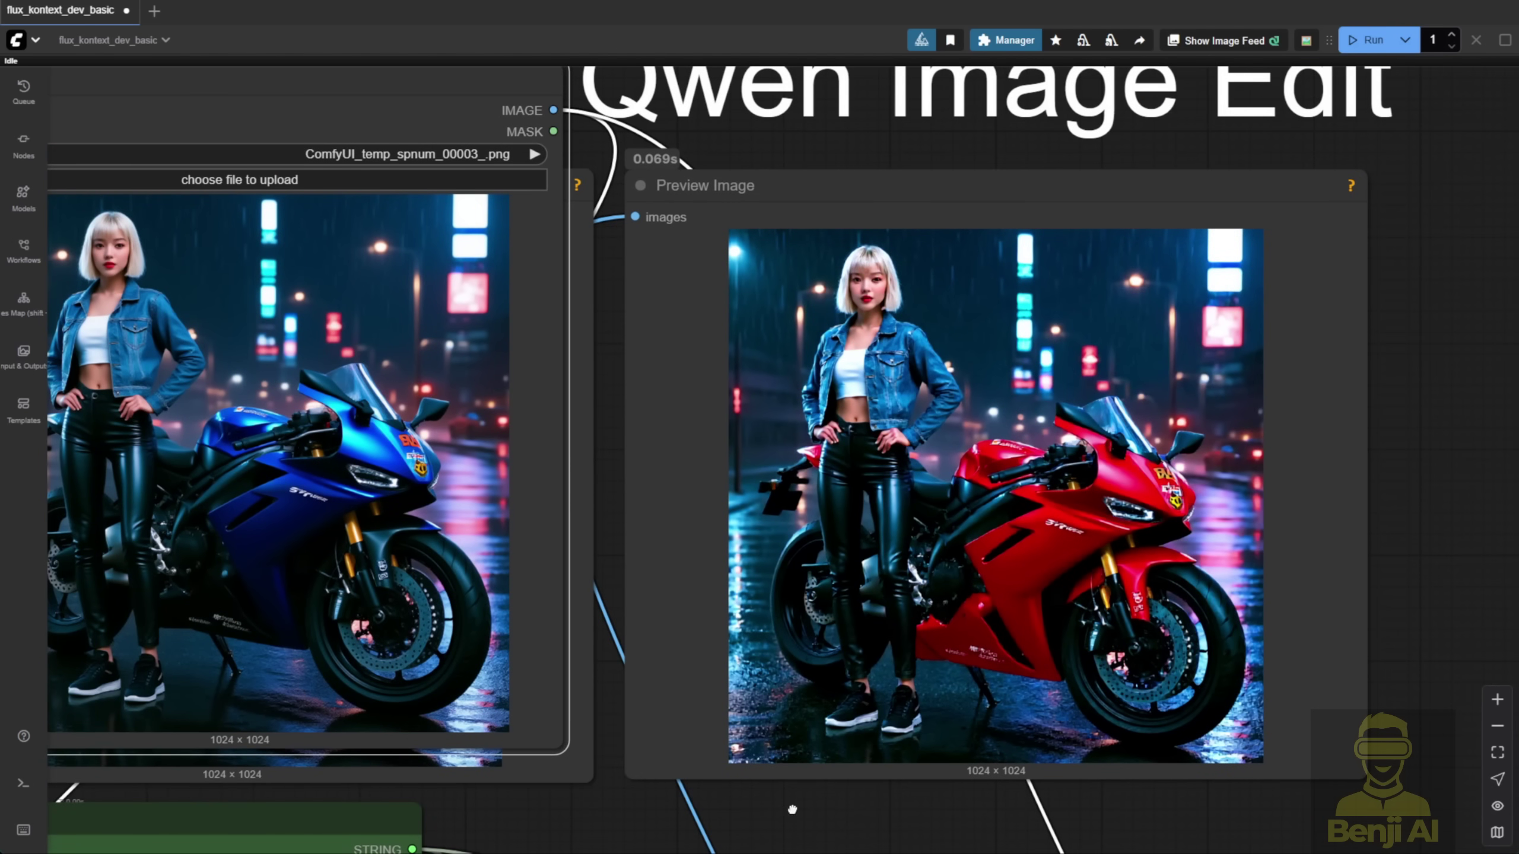
# Move the Load Image node back to its place before the Flux Kontext preview.
pyautogui.moveTo(777, 807); pyautogui.dragTo(897, 783)
pyautogui.scroll(-3, 897, 783)
pyautogui.moveTo(615, 251); pyautogui.dragTo(75, 254)
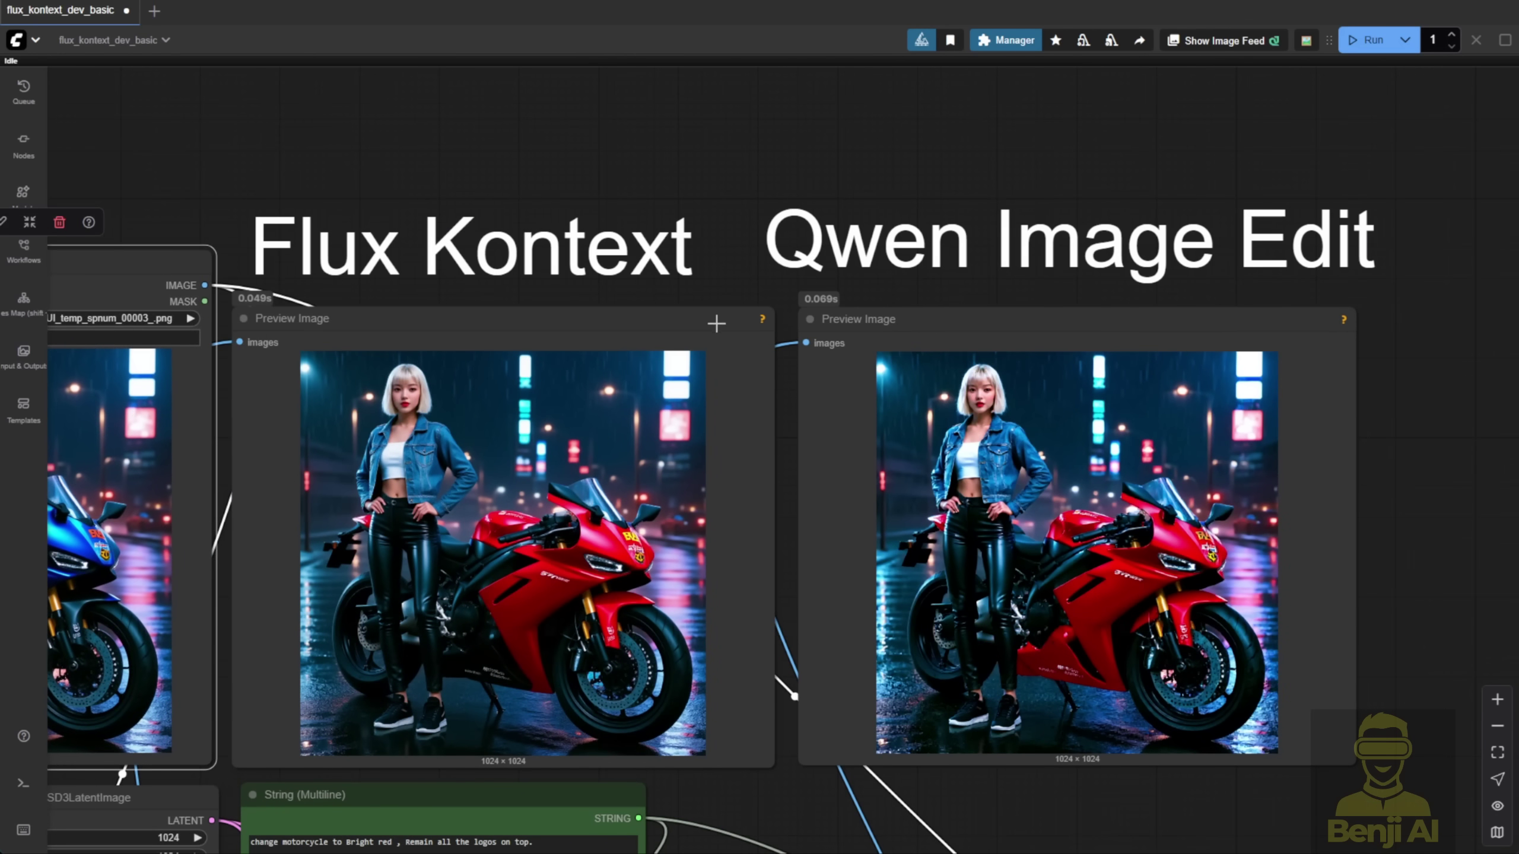
# Narrow the Flux Kontext and Qwen Image Edit preview nodes and bring them closer together.
pyautogui.moveTo(839, 325); pyautogui.dragTo(823, 328)
pyautogui.moveTo(774, 763); pyautogui.dragTo(658, 756)
pyautogui.moveTo(572, 349); pyautogui.dragTo(660, 353)
pyautogui.moveTo(1337, 760); pyautogui.dragTo(1192, 757)
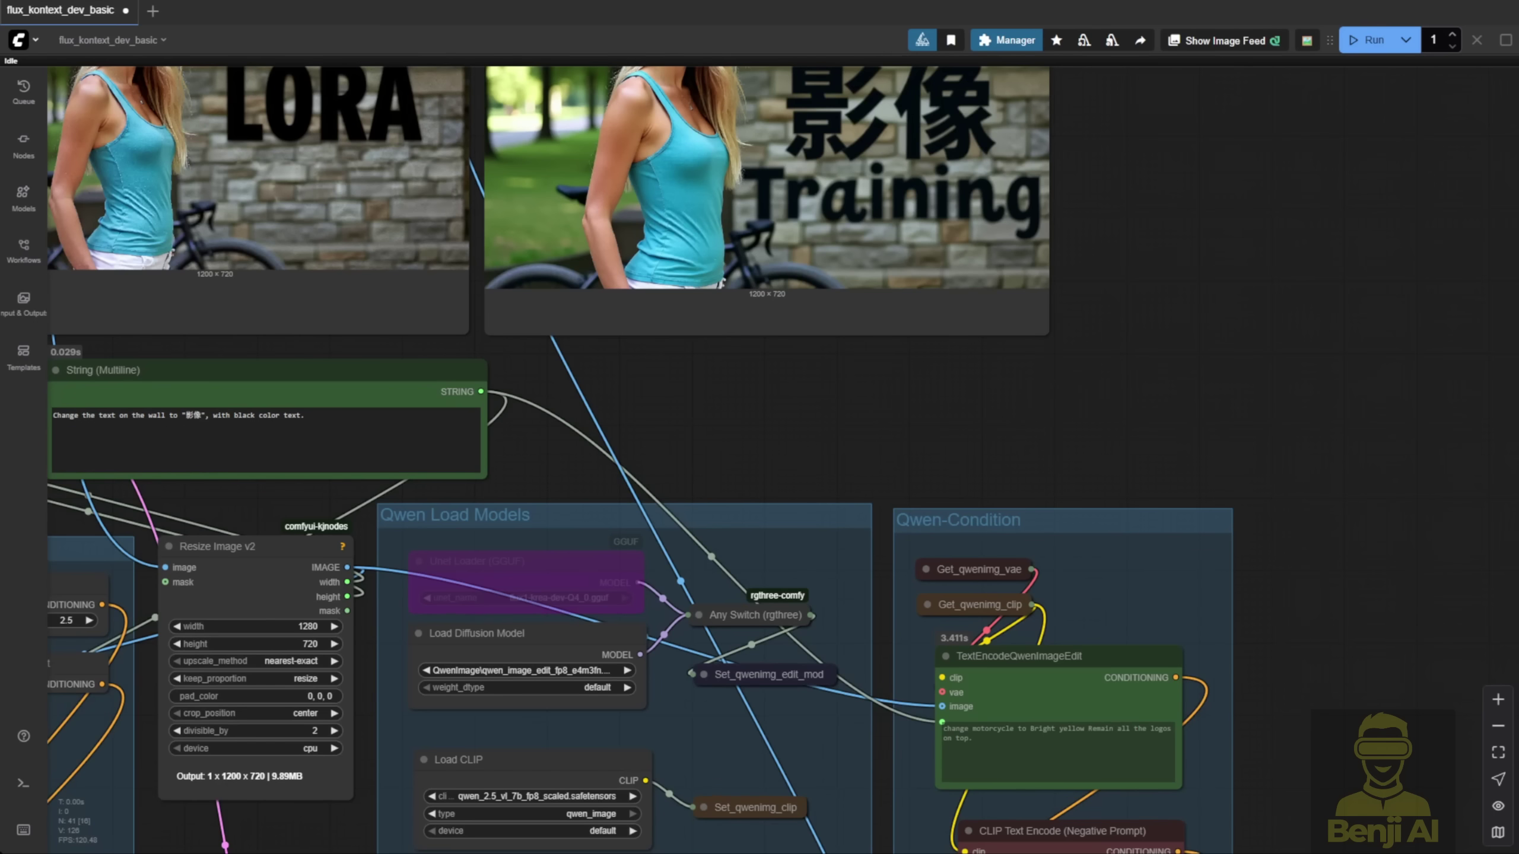
# Compare the "LORA Training" source image with the Flux Kontext result and read the wall-text prompt.
pyautogui.scroll(-2, 658, 409)
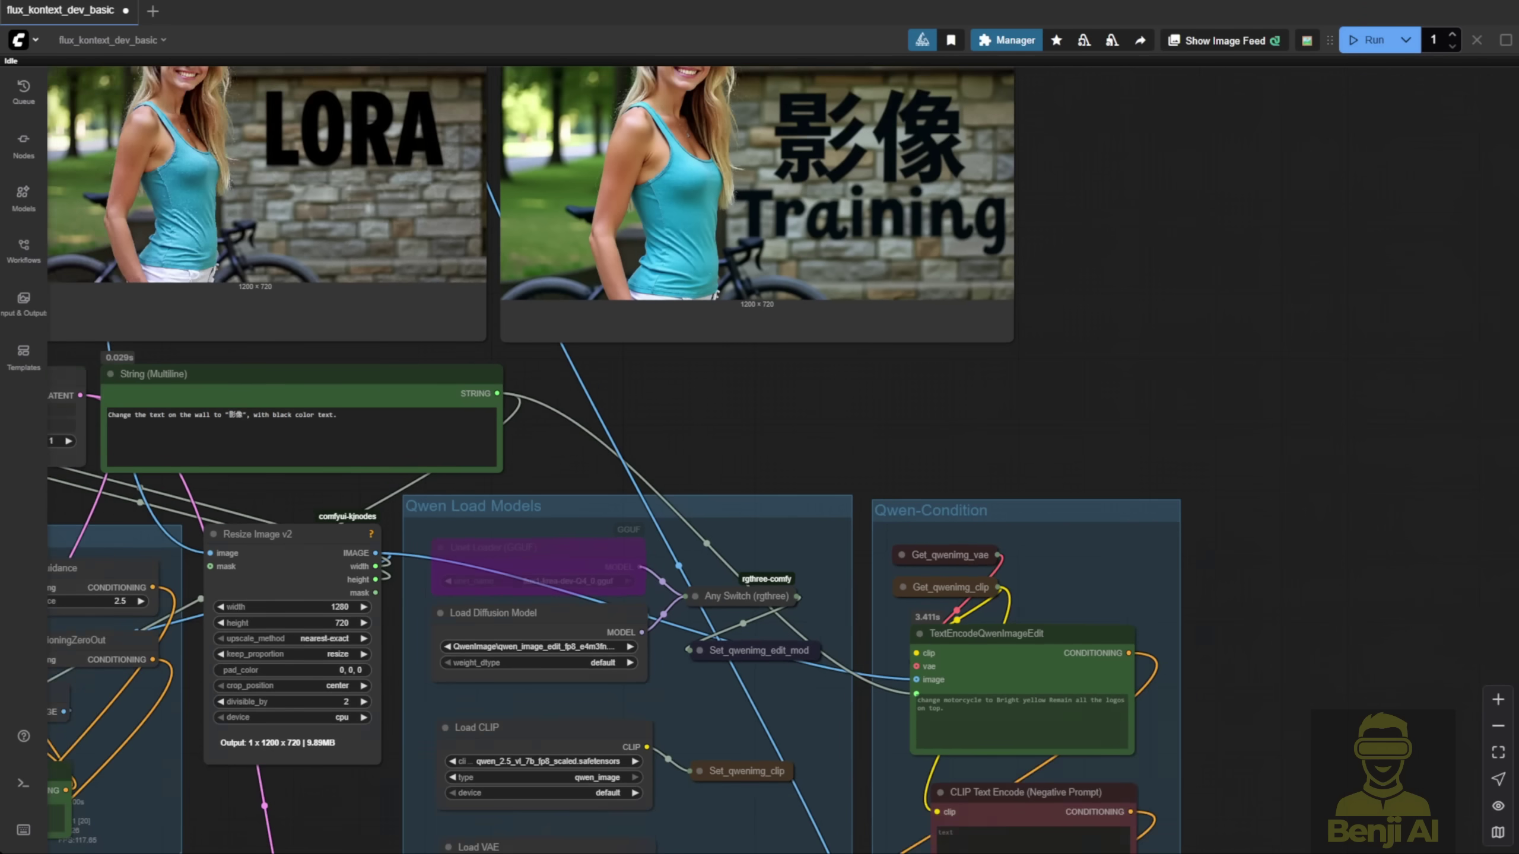
pyautogui.moveTo(665, 408); pyautogui.dragTo(843, 663)
pyautogui.scroll(2, 696, 575)
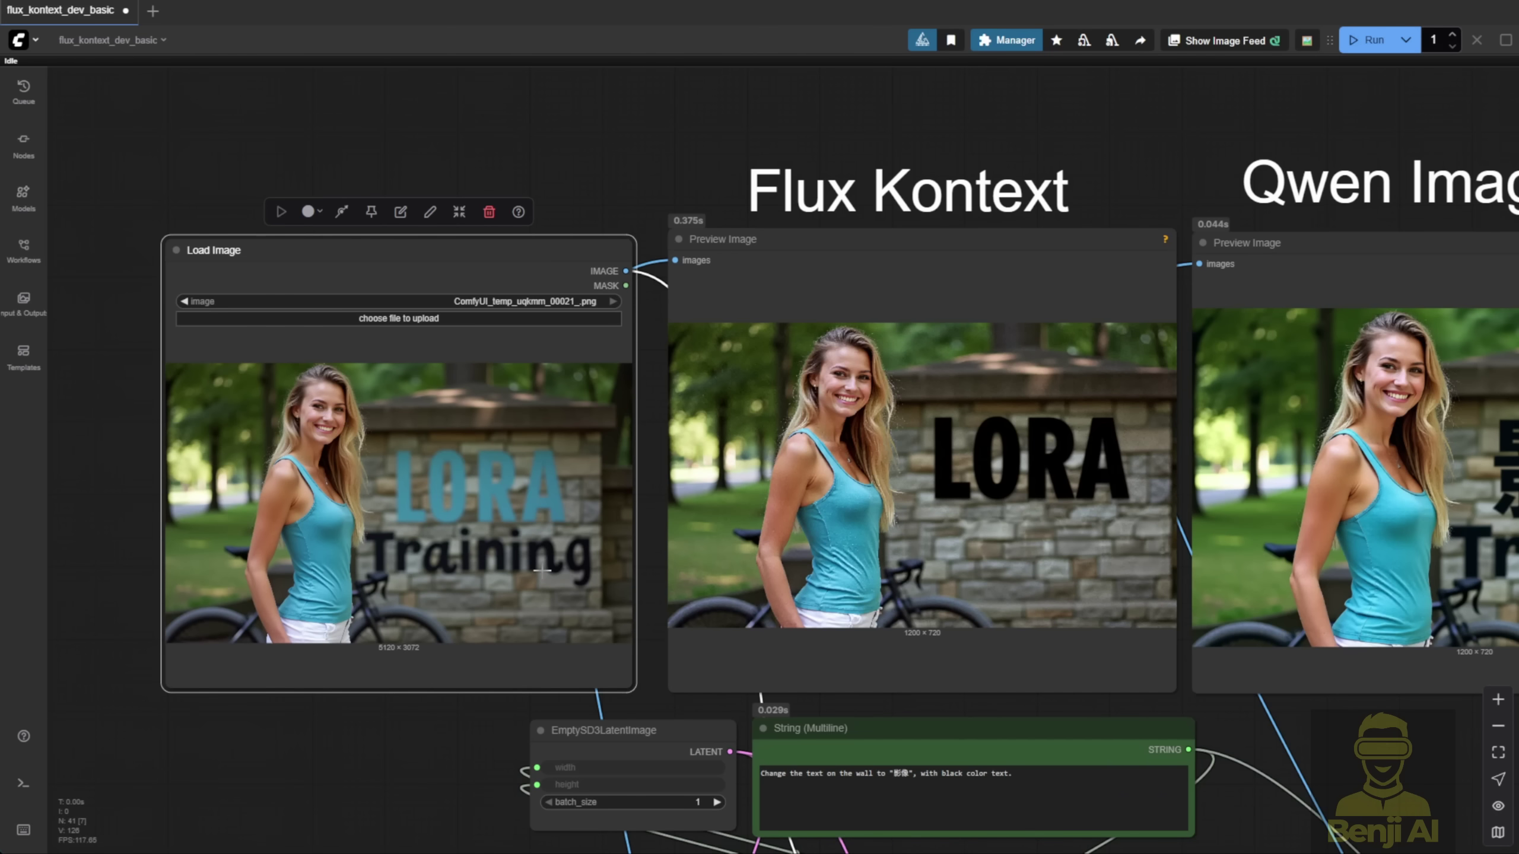
pyautogui.scroll(-2, 1221, 736)
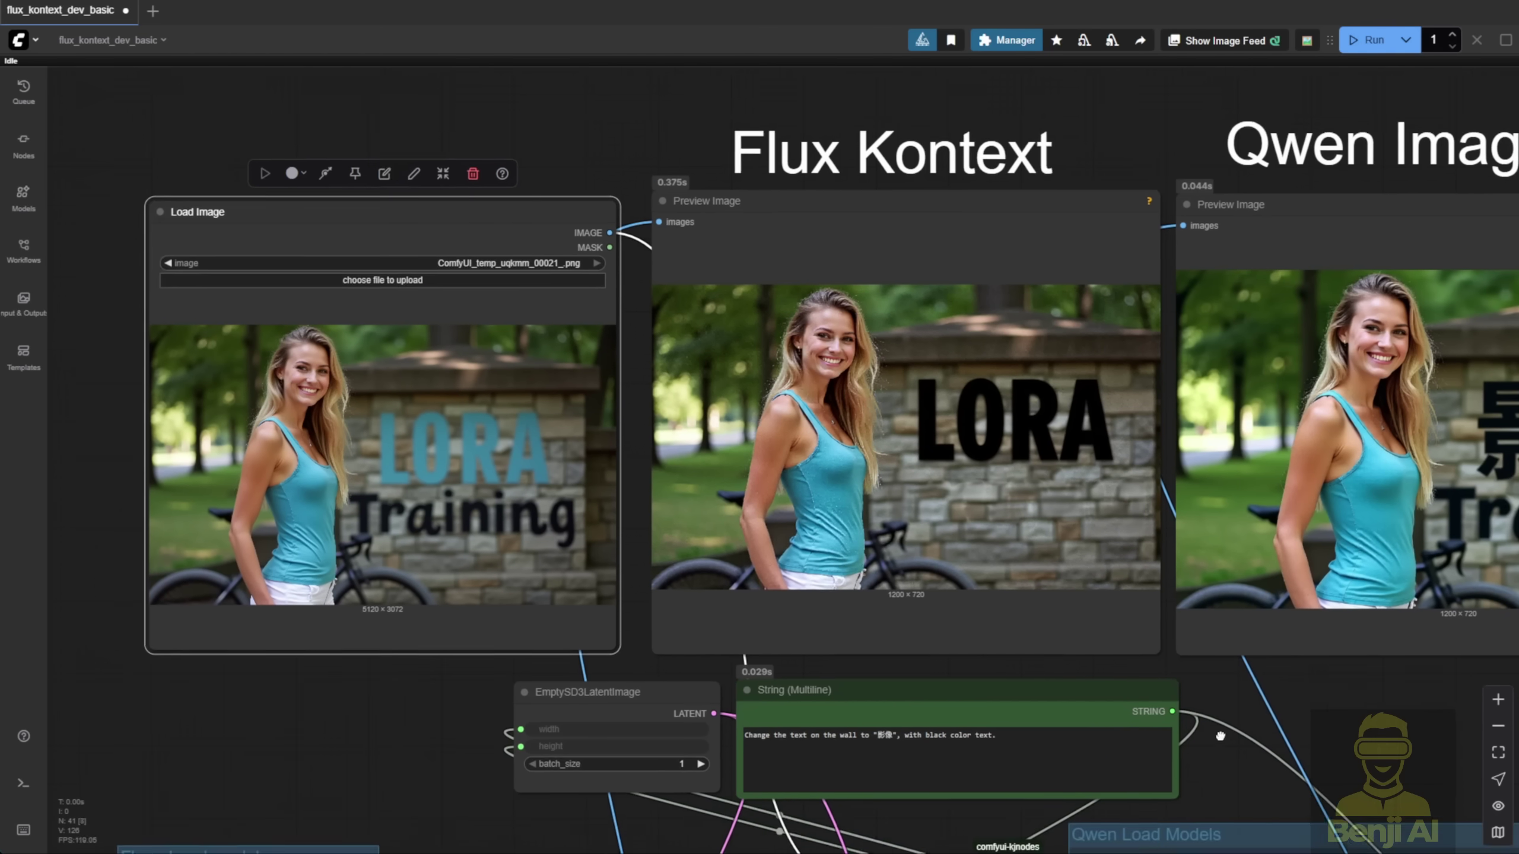
pyautogui.moveTo(1220, 735); pyautogui.dragTo(1178, 606)
pyautogui.scroll(4, 934, 621)
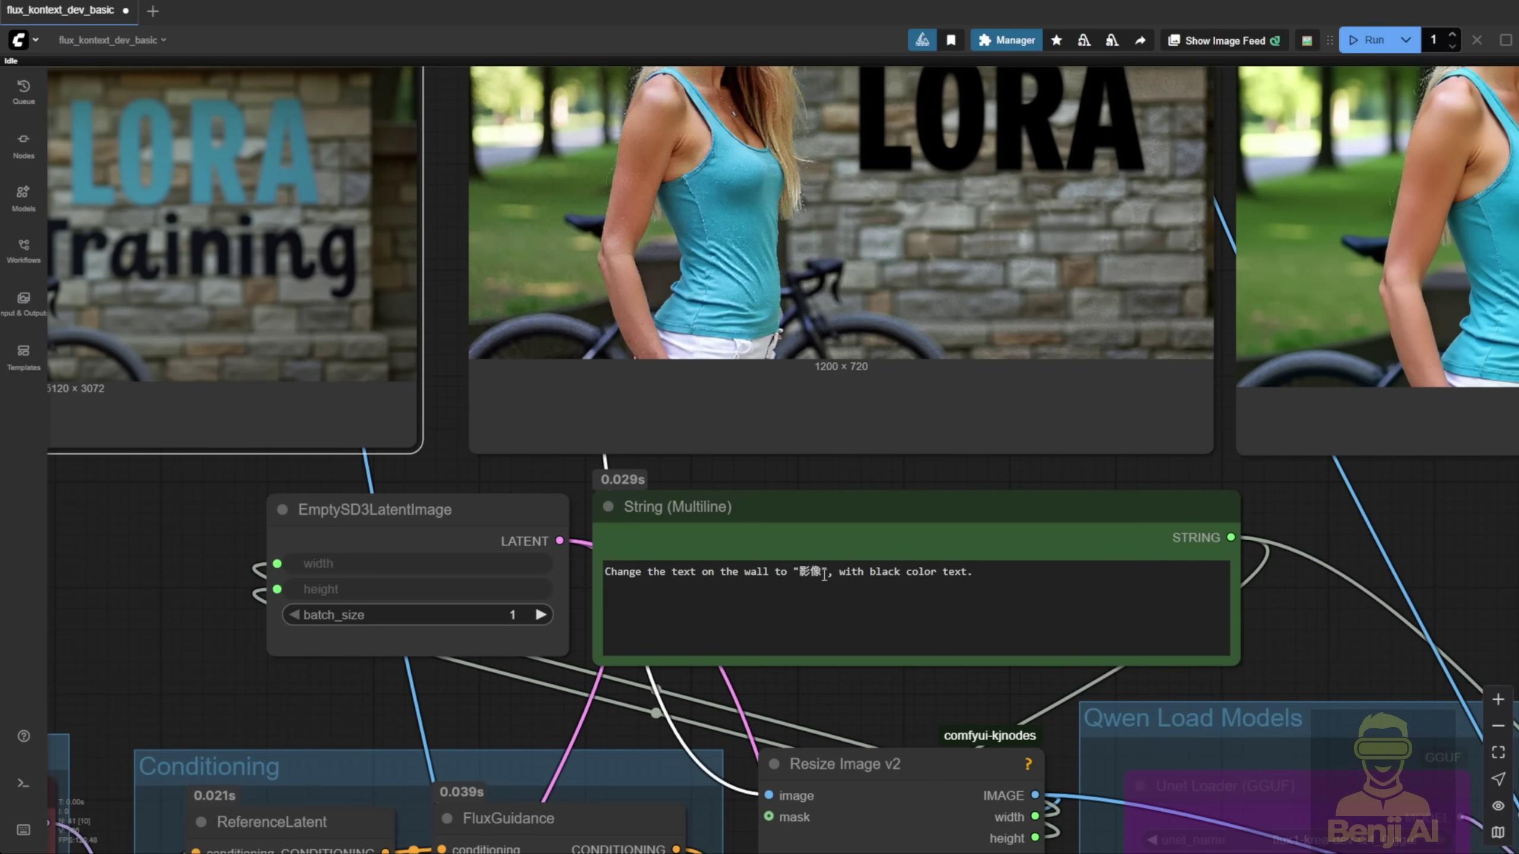
# Check the quoted text "影像" in the prompt against the wall lettering in the Qwen Image Edit result.
pyautogui.moveTo(827, 572); pyautogui.dragTo(799, 575)
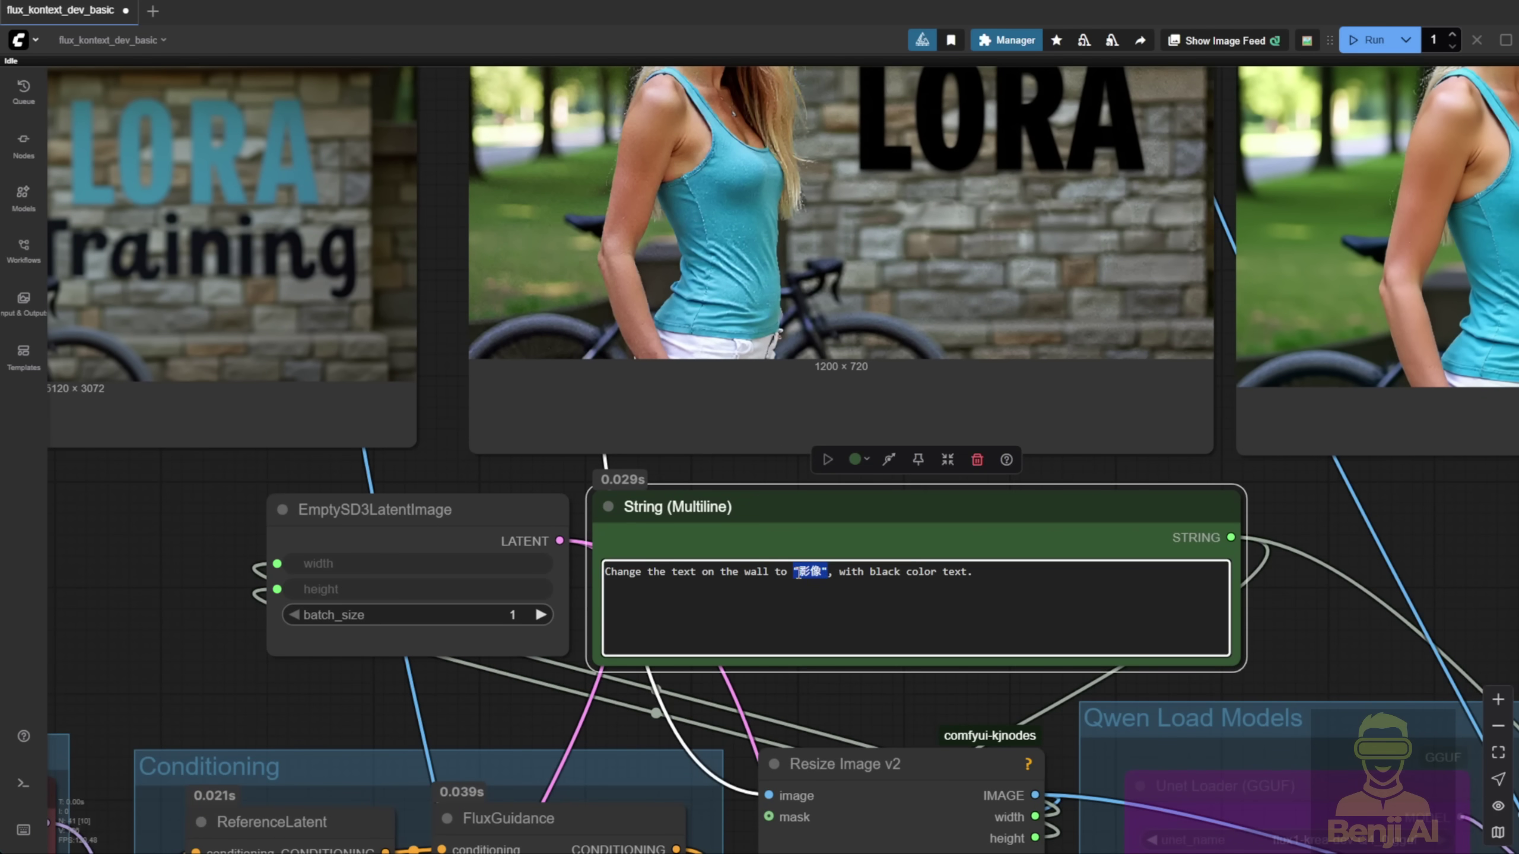
pyautogui.click(1450, 493)
pyautogui.moveTo(1450, 493); pyautogui.dragTo(843, 707)
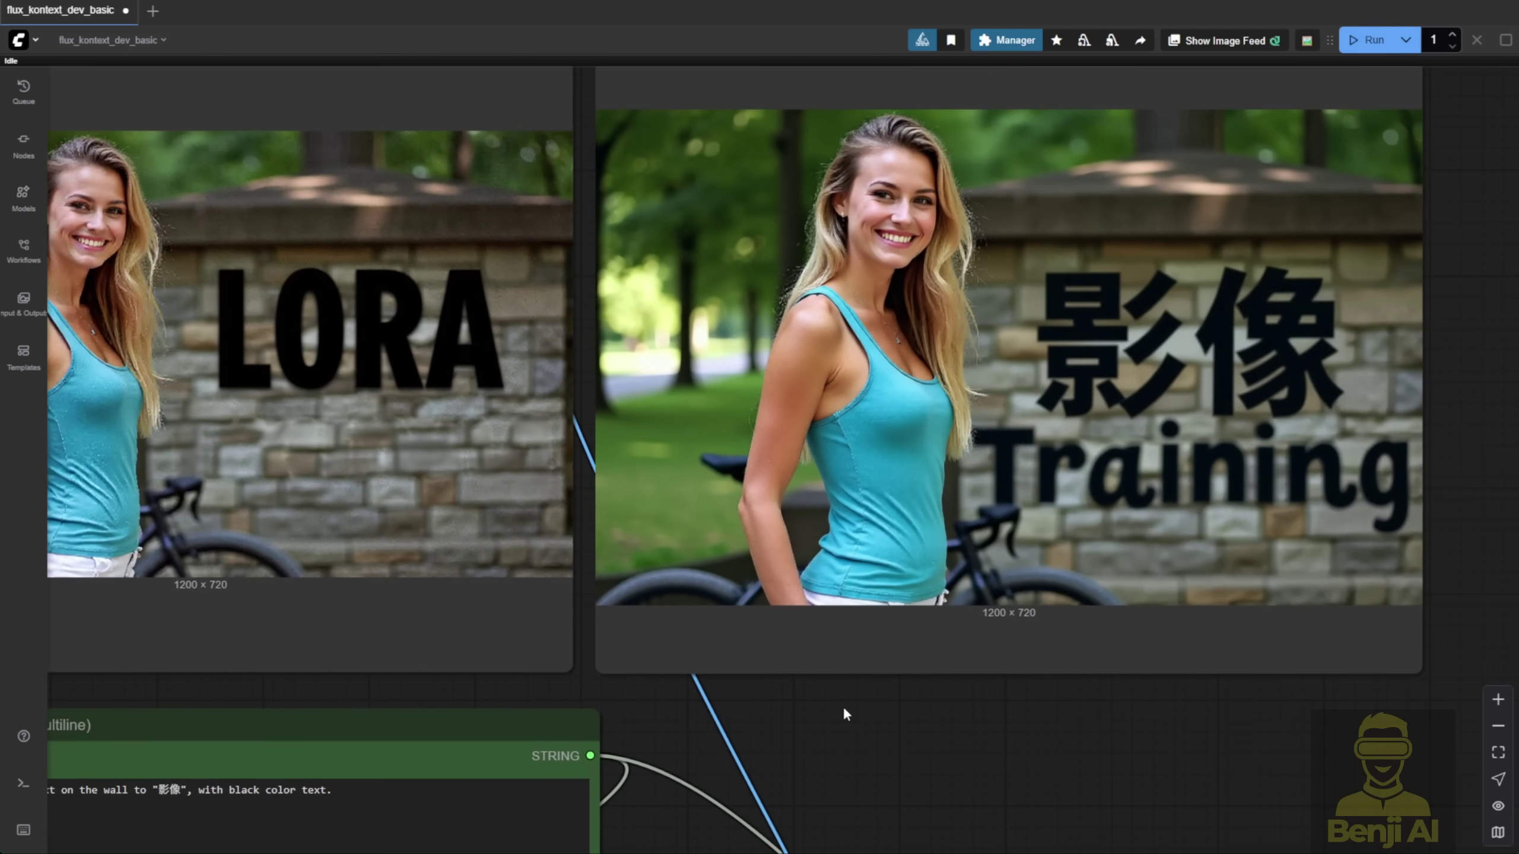
pyautogui.scroll(-2, 847, 708)
pyautogui.scroll(-1, 848, 708)
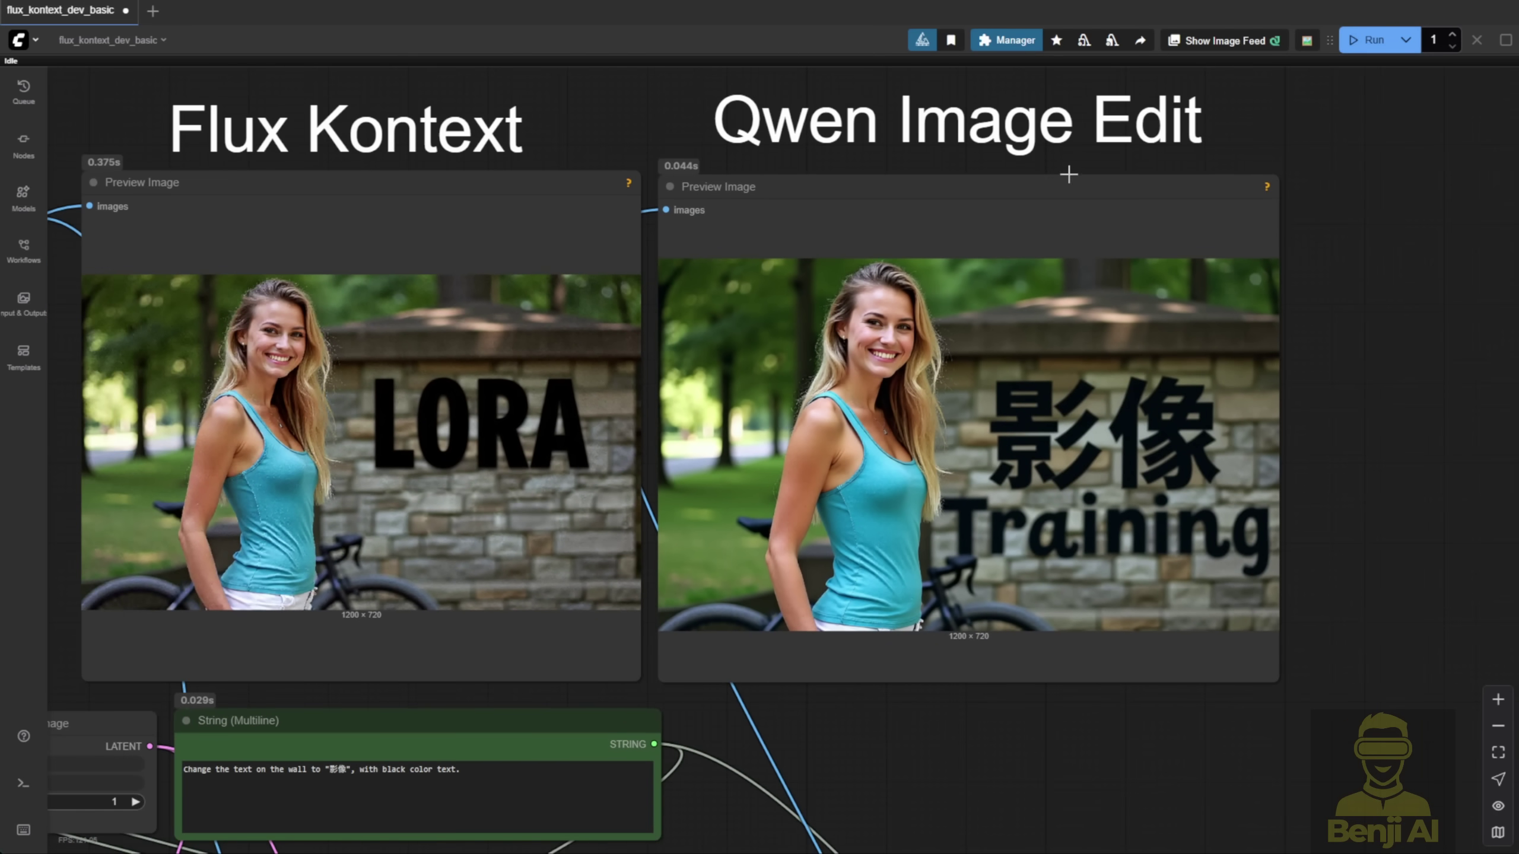
pyautogui.click(966, 217)
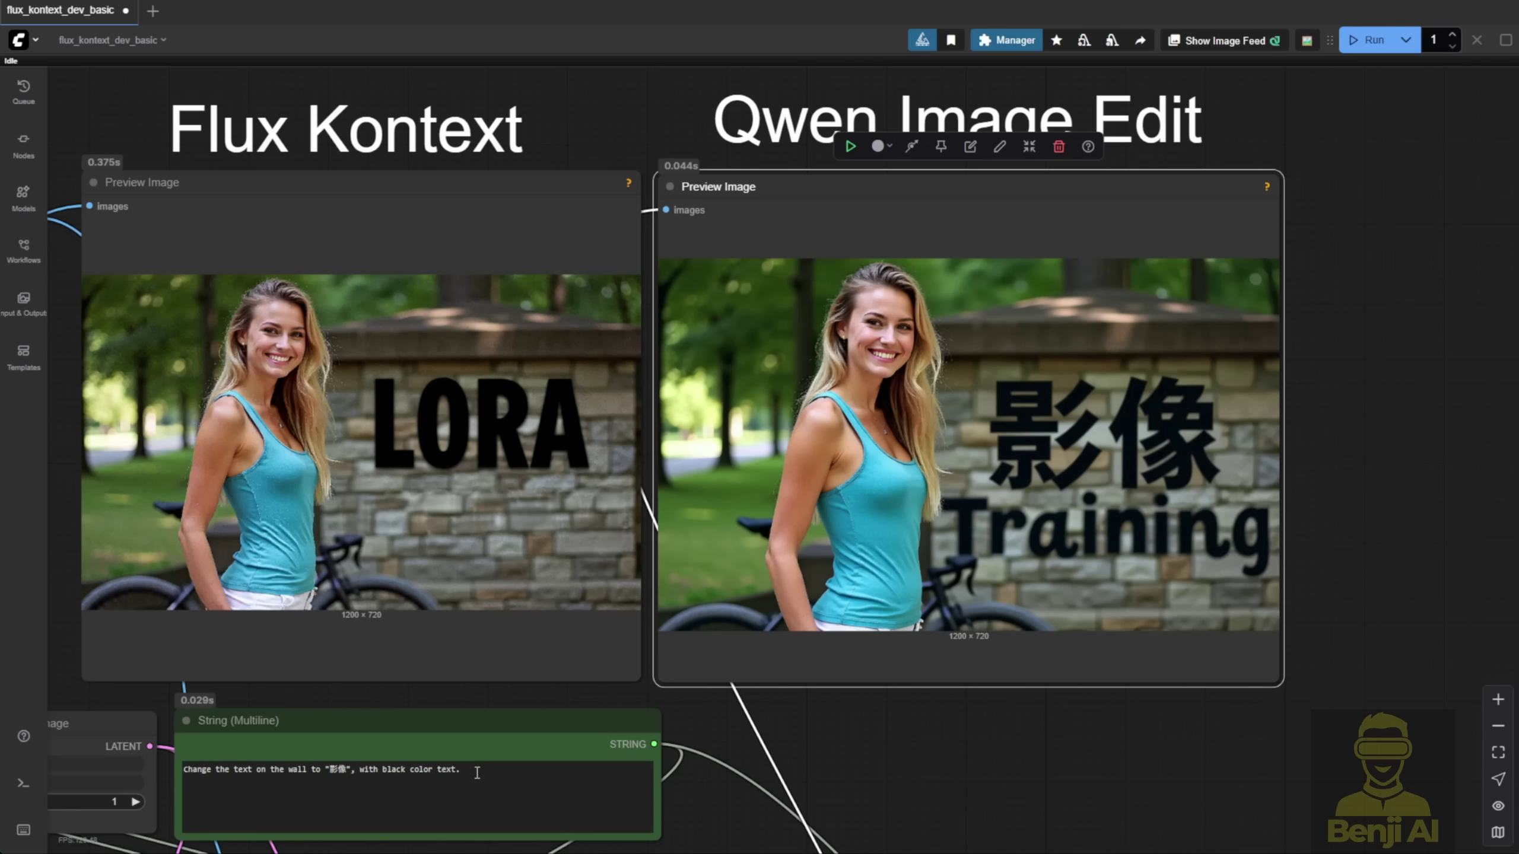
# Review the full wall-text prompt against both previews and look over the surrounding Flux and Qwen node groups.
pyautogui.doubleClick(452, 769)
pyautogui.moveTo(452, 769); pyautogui.dragTo(200, 767)
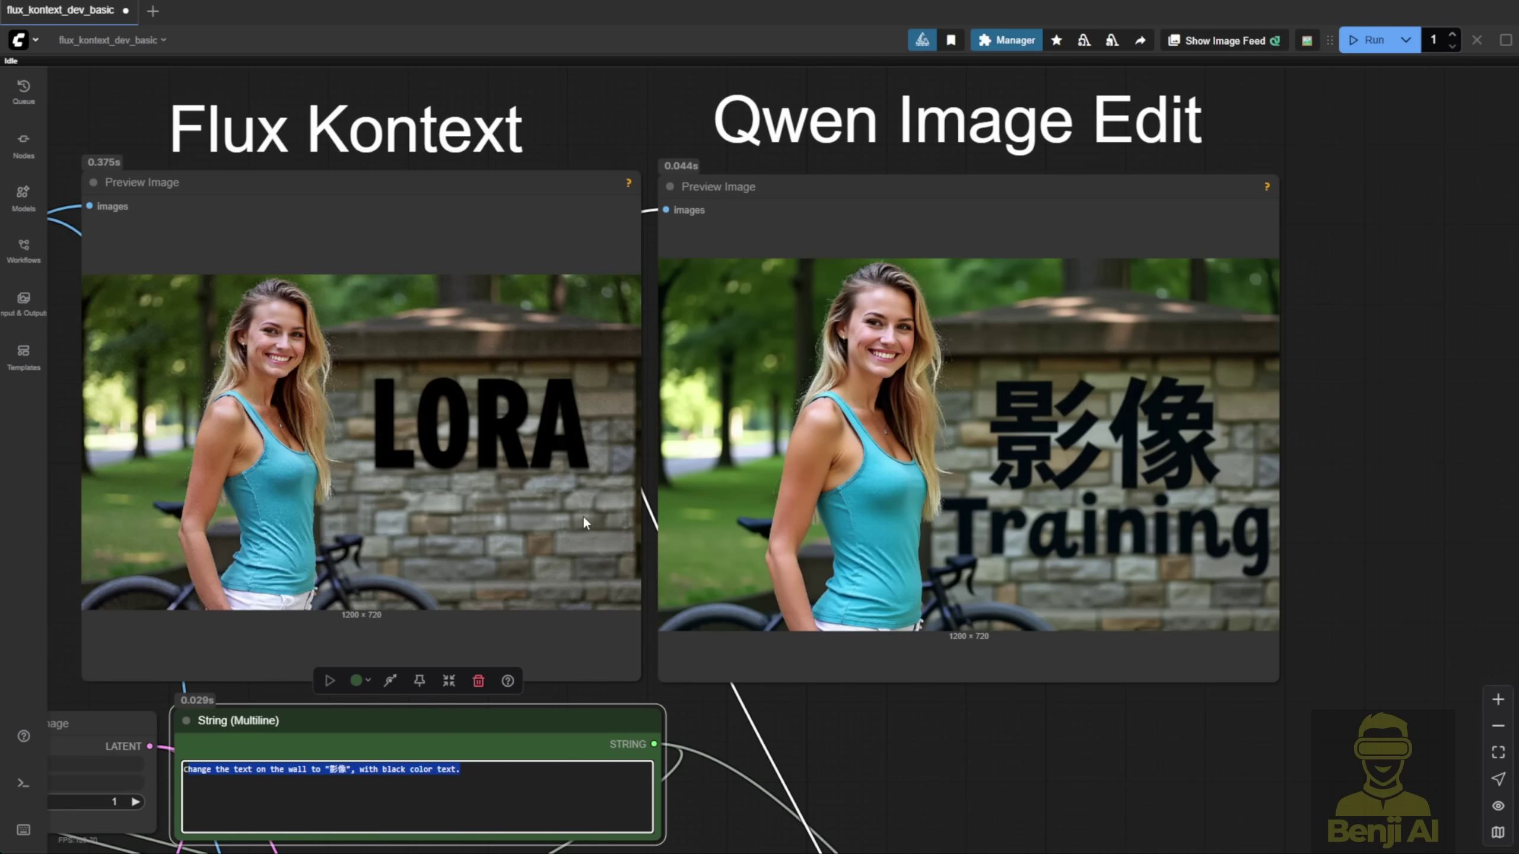
pyautogui.moveTo(852, 767); pyautogui.dragTo(929, 770)
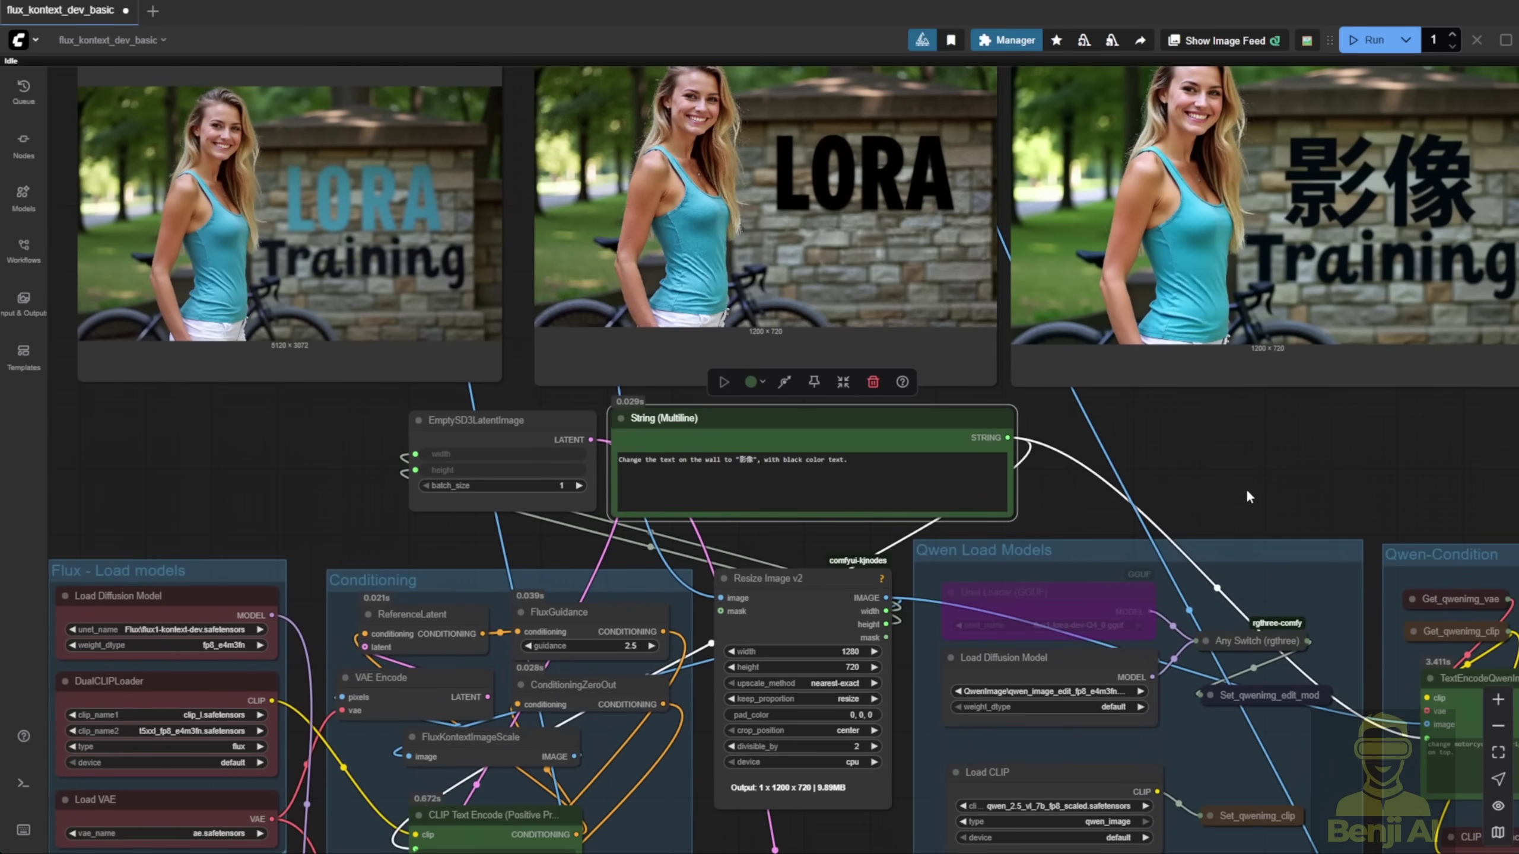
pyautogui.scroll(-2, 1246, 490)
pyautogui.moveTo(1232, 497); pyautogui.dragTo(1175, 509)
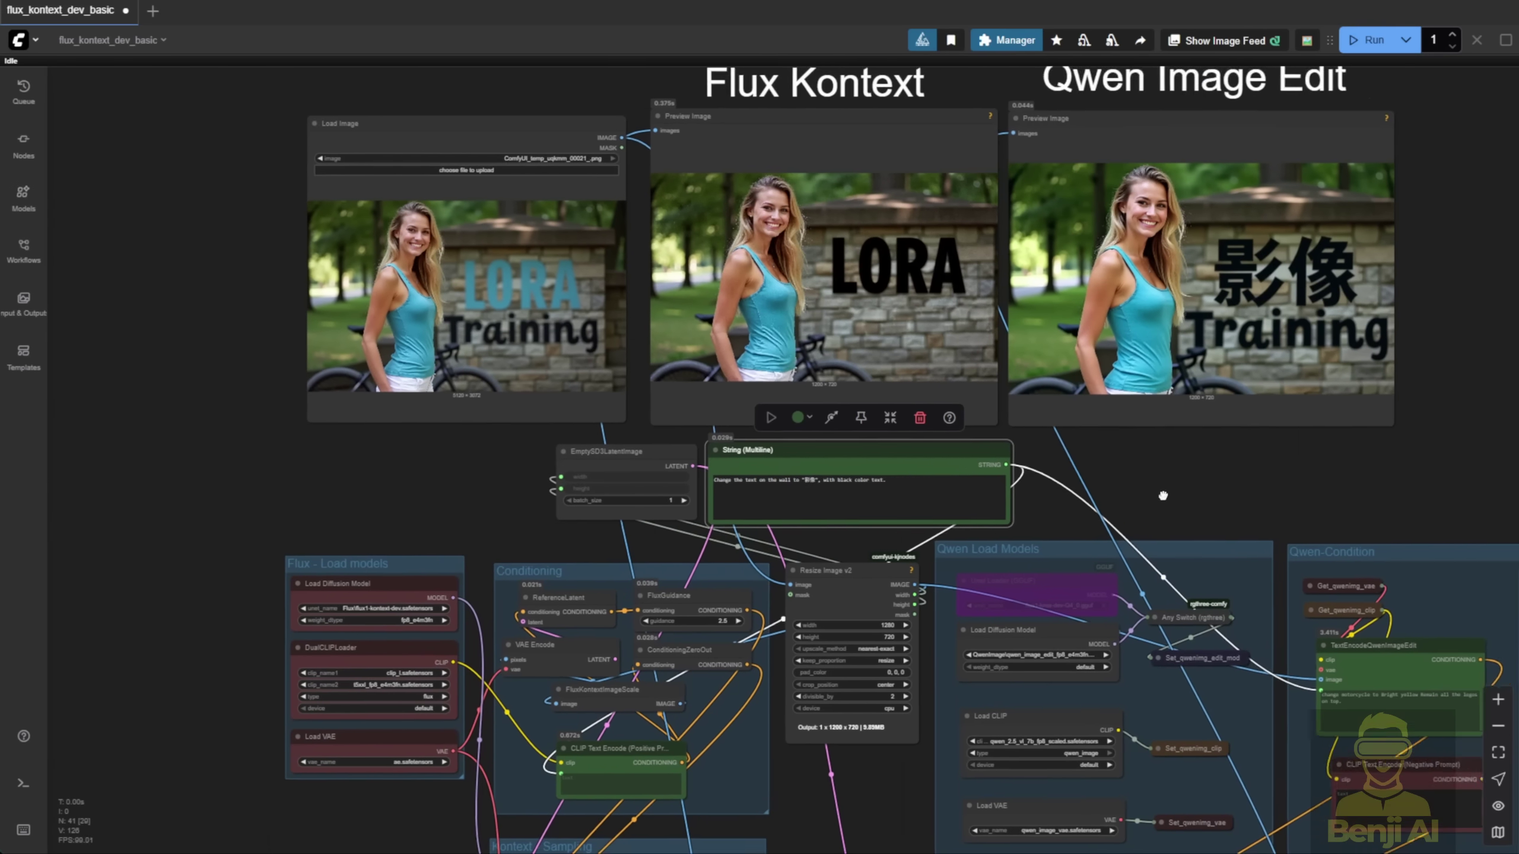
pyautogui.scroll(5, 1066, 434)
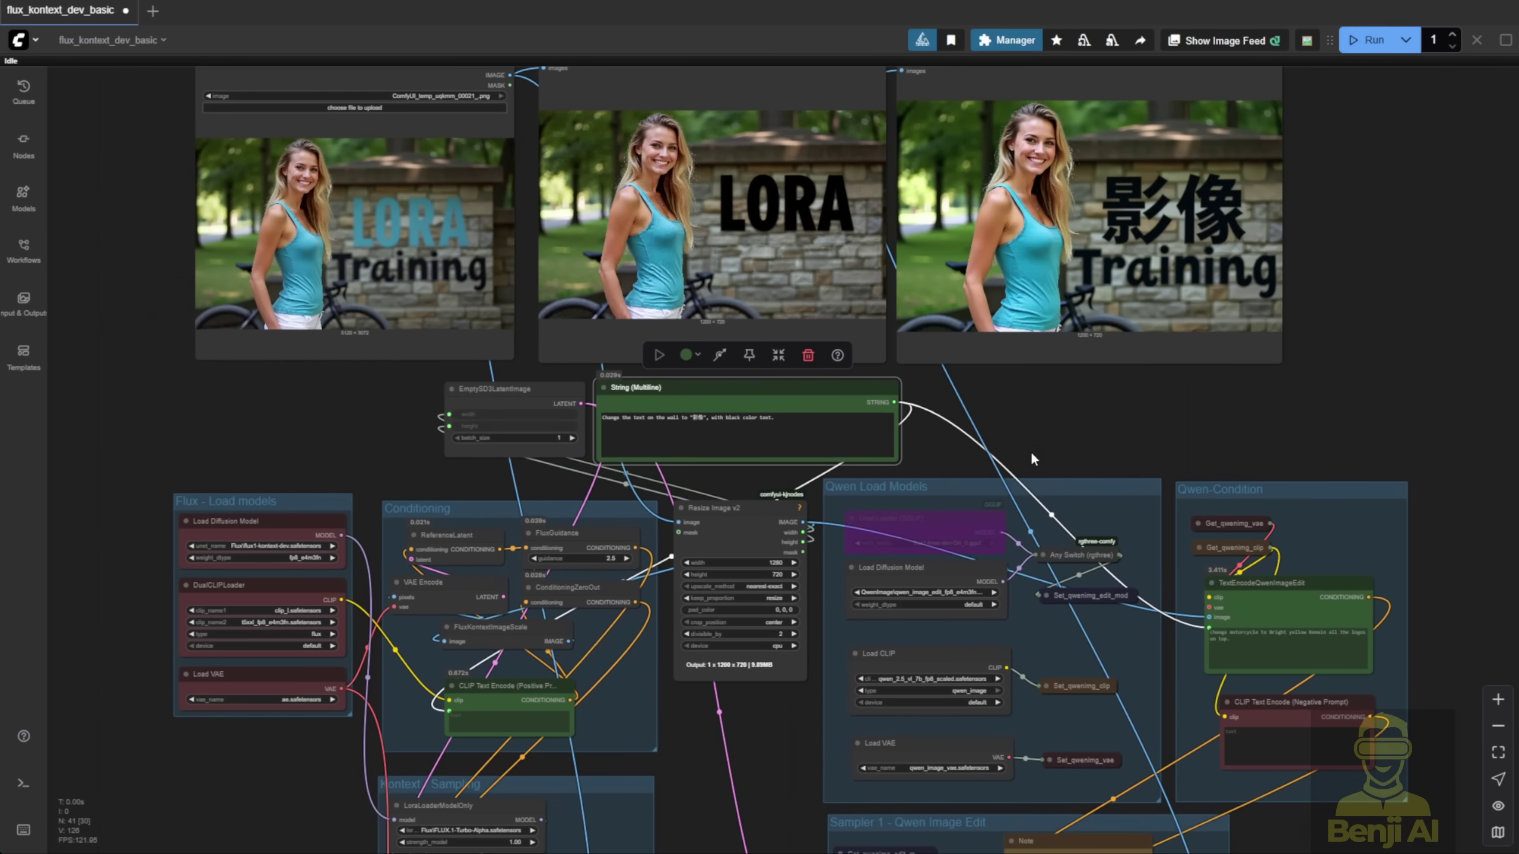